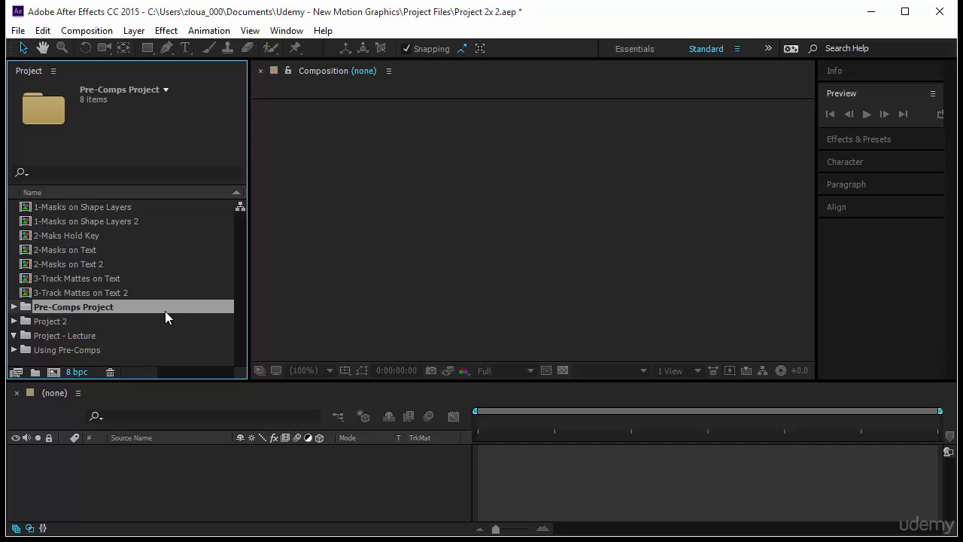
# Look through the compositions stored in the Pre-Comps Project folder.
pyautogui.click(113, 336)
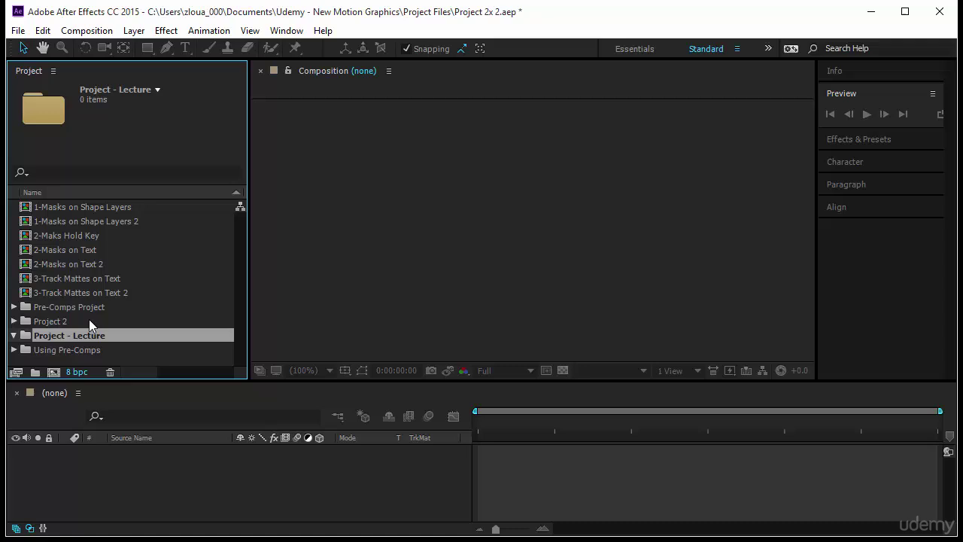
pyautogui.click(50, 307)
pyautogui.click(14, 307)
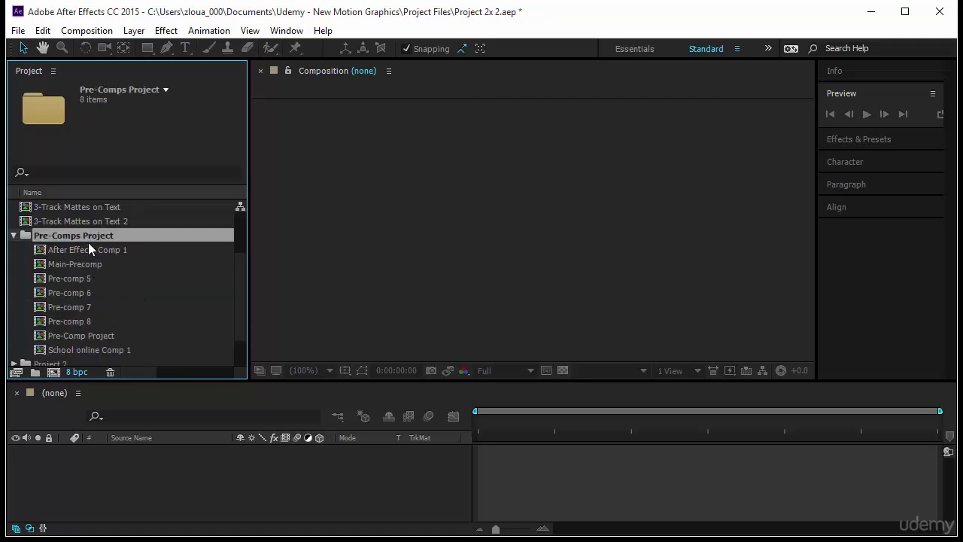
pyautogui.click(13, 235)
# Create a 1280 x 720 composition named "Pre-Com-Project Lesson" in the Project - Lecture folder, keeping 25 fps and 10 seconds.
pyautogui.click(96, 336)
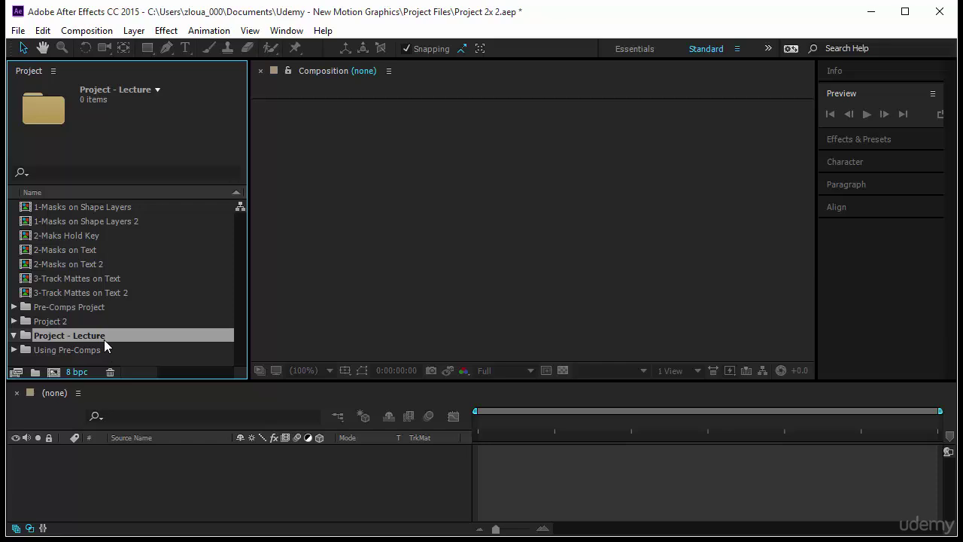
pyautogui.click(14, 335)
pyautogui.click(54, 372)
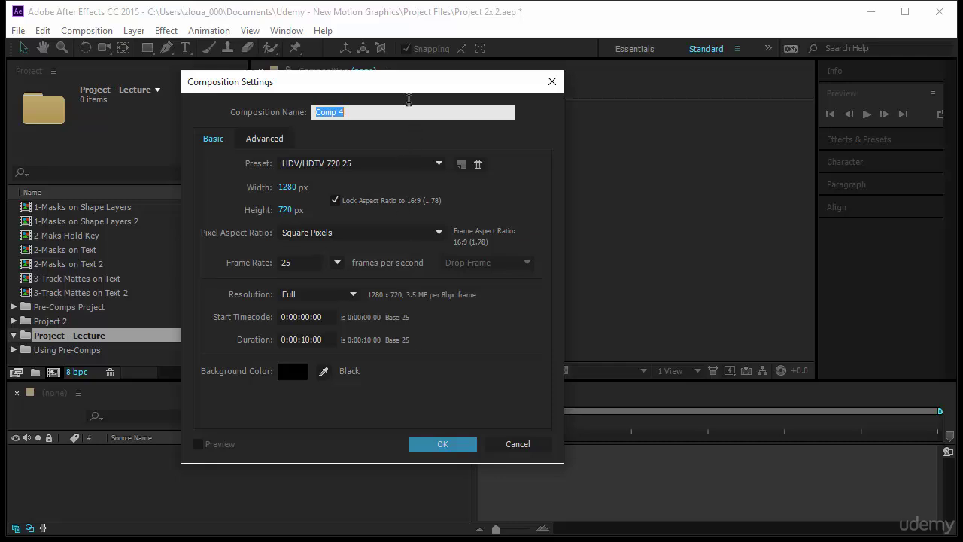
pyautogui.write('Pre-Com')
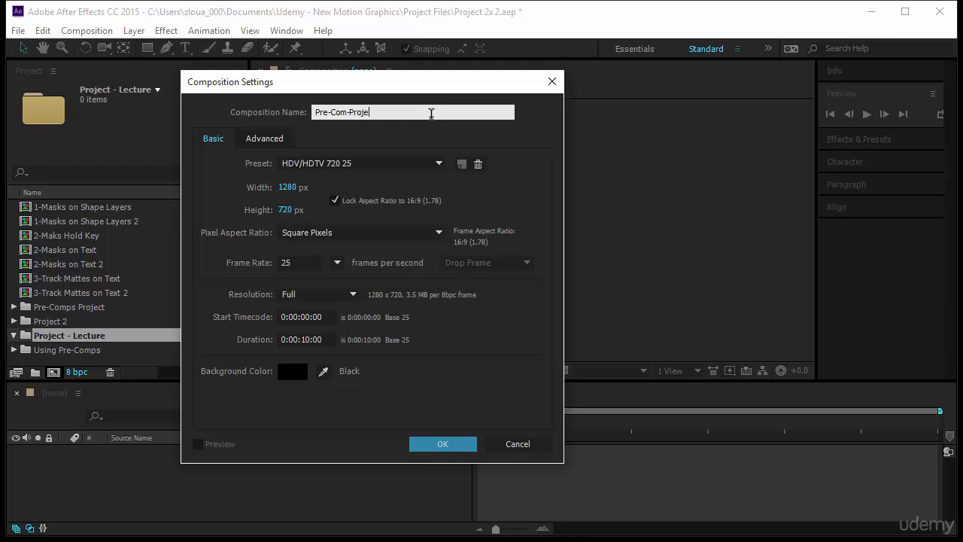
pyautogui.write('-Project Lesson')
pyautogui.press('Return')
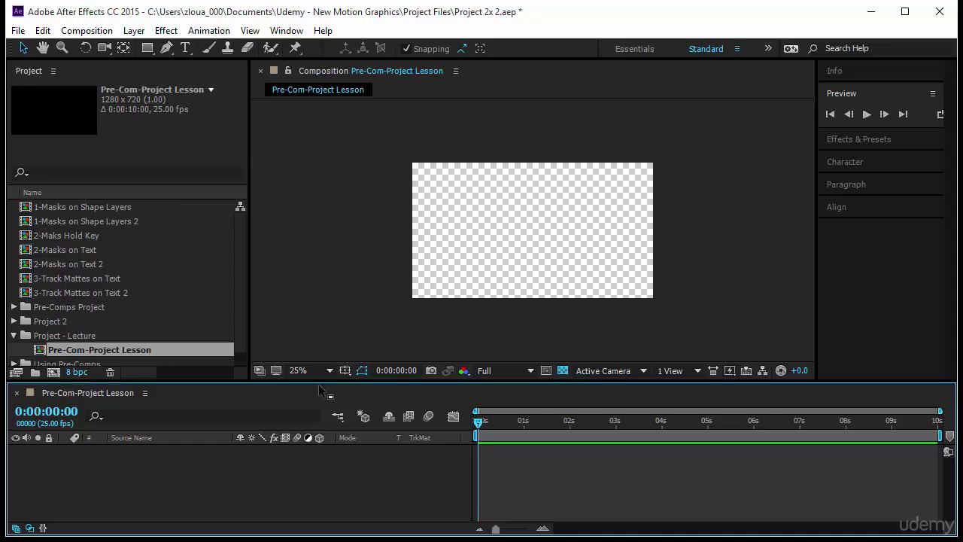
# Fit the composition to the viewer and turn off the transparency grid.
pyautogui.click(324, 371)
pyautogui.click(339, 116)
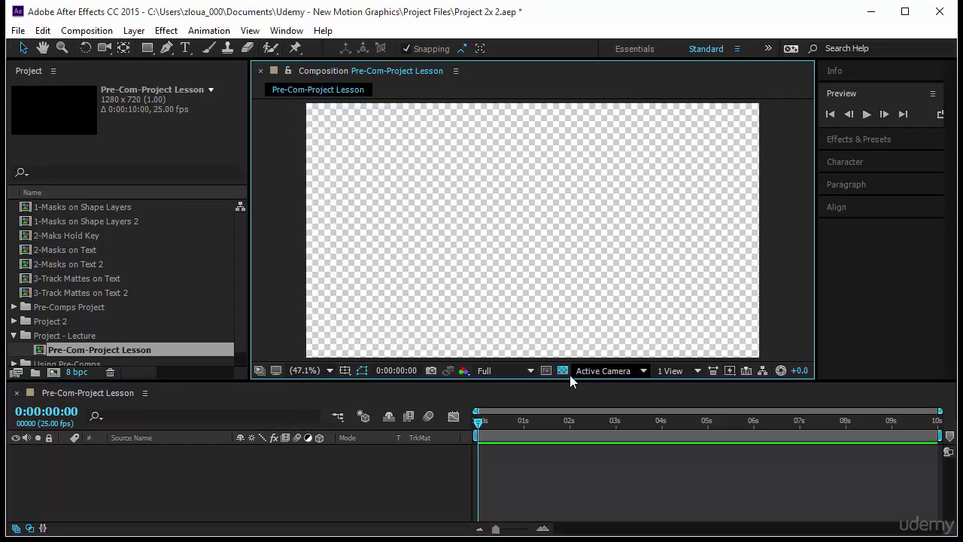
pyautogui.click(563, 370)
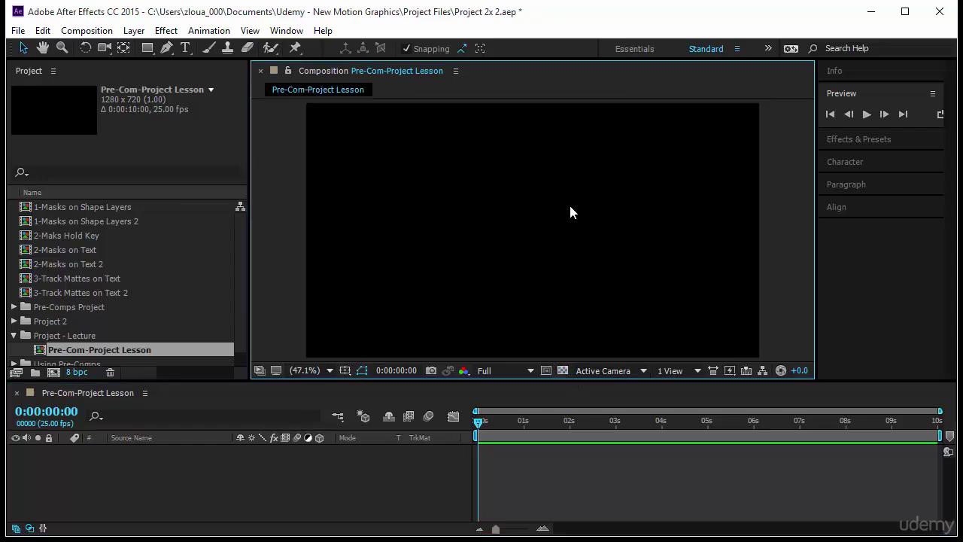
# Add a text layer reading "motion" in the upper part of the composition.
pyautogui.click(186, 47)
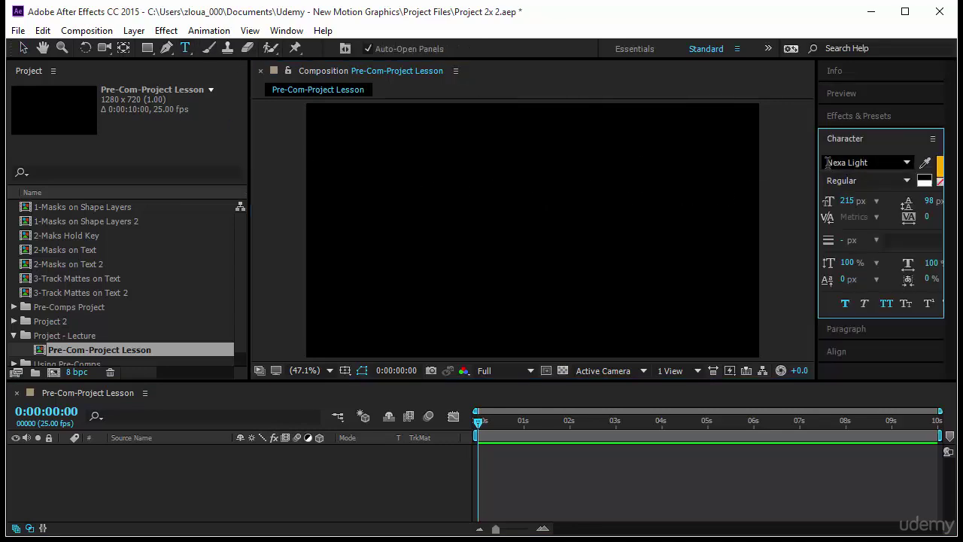
pyautogui.click(464, 198)
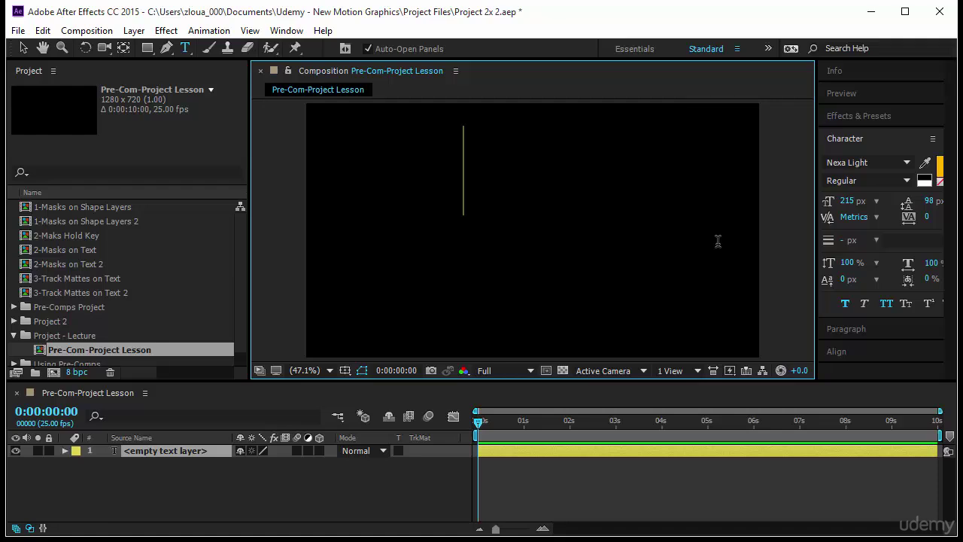
pyautogui.write('motion')
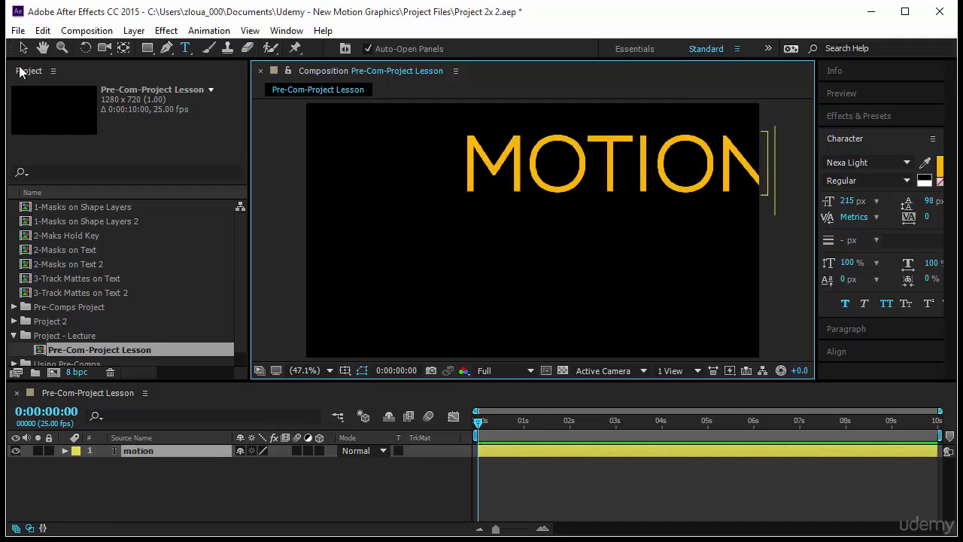
pyautogui.click(24, 48)
# Remove All Caps and Faux Bold from the motion text, move it toward the centre, and set its size to 137 px.
pyautogui.click(886, 305)
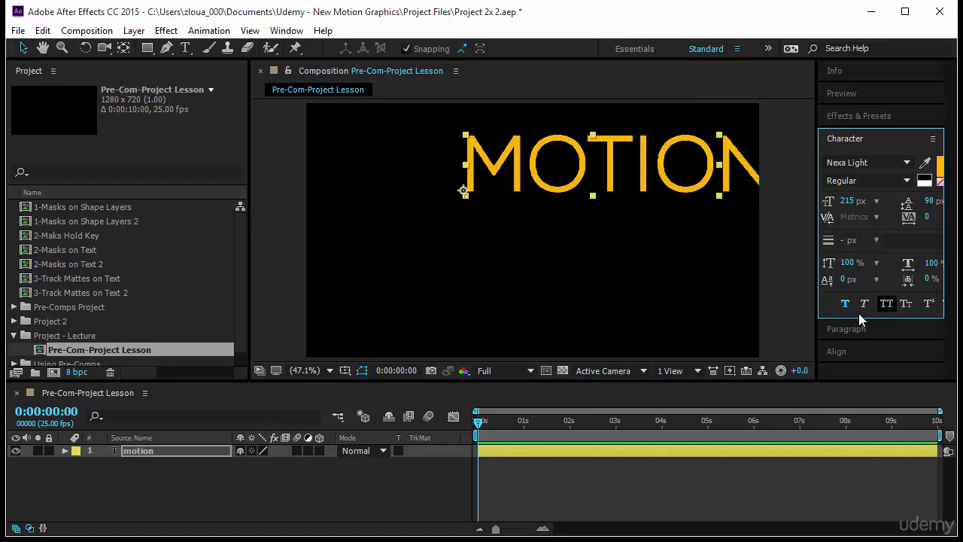
pyautogui.moveTo(660, 181); pyautogui.dragTo(611, 212)
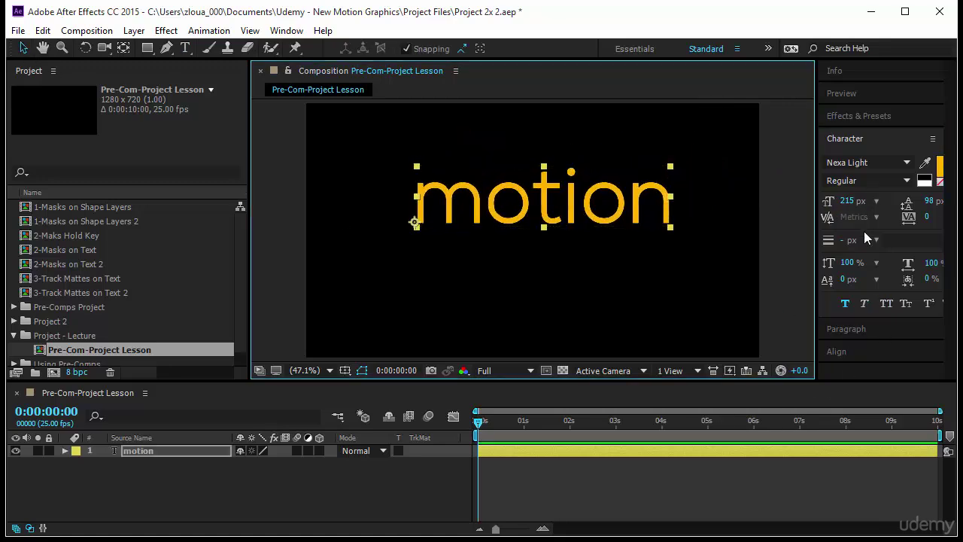
pyautogui.click(845, 304)
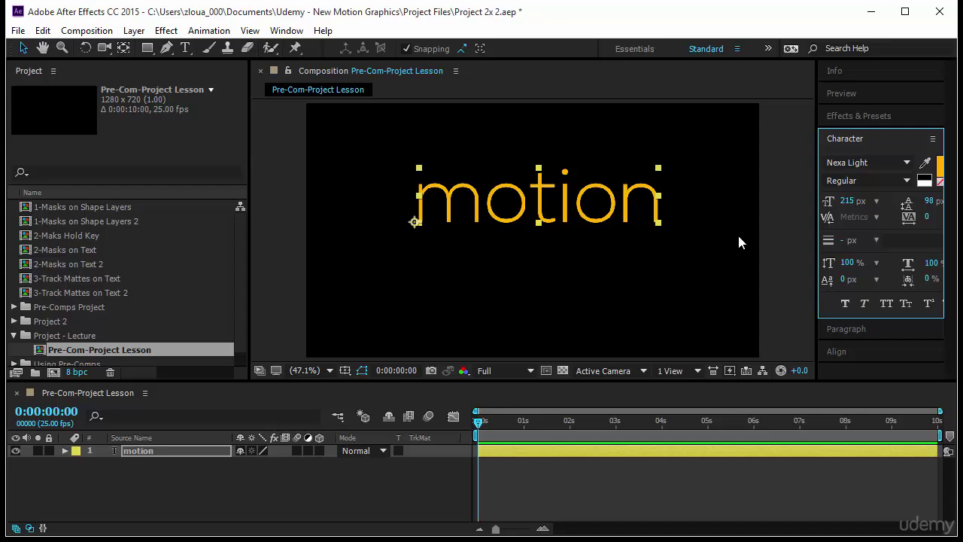
pyautogui.moveTo(848, 201); pyautogui.dragTo(790, 209)
# Duplicate the motion text layer, place the copy directly below the original, and change its text to "grphics".
pyautogui.moveTo(534, 207); pyautogui.dragTo(570, 258)
pyautogui.hotkey('ctrl', 'd')
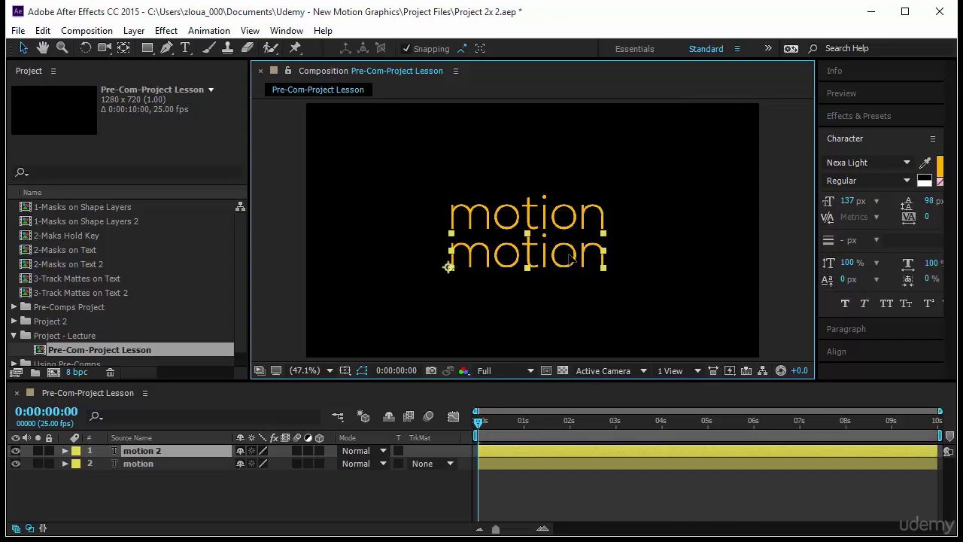
pyautogui.doubleClick(570, 256)
pyautogui.write('gr')
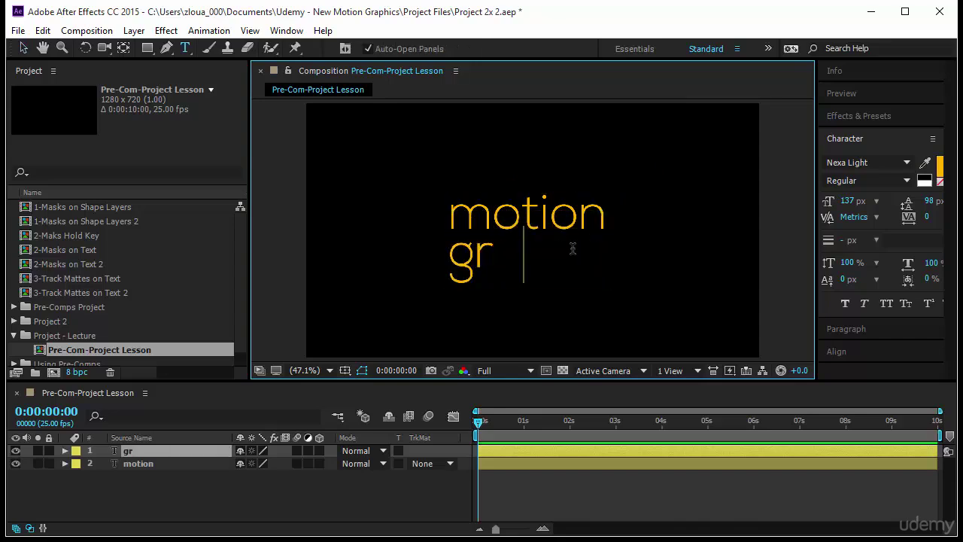
pyautogui.write('phics')
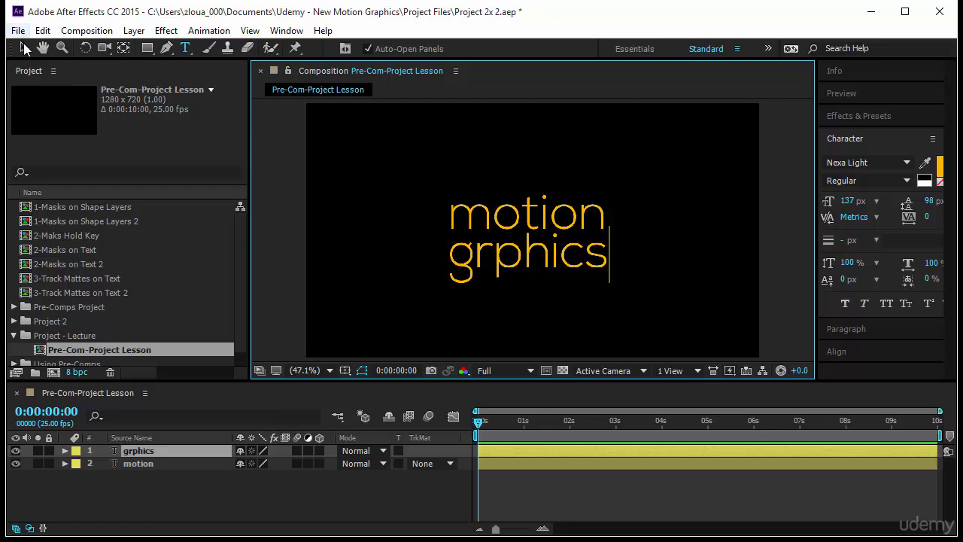
pyautogui.click(24, 47)
# Set the motion text's font size to 139 px to match the width of the word below.
pyautogui.click(451, 212)
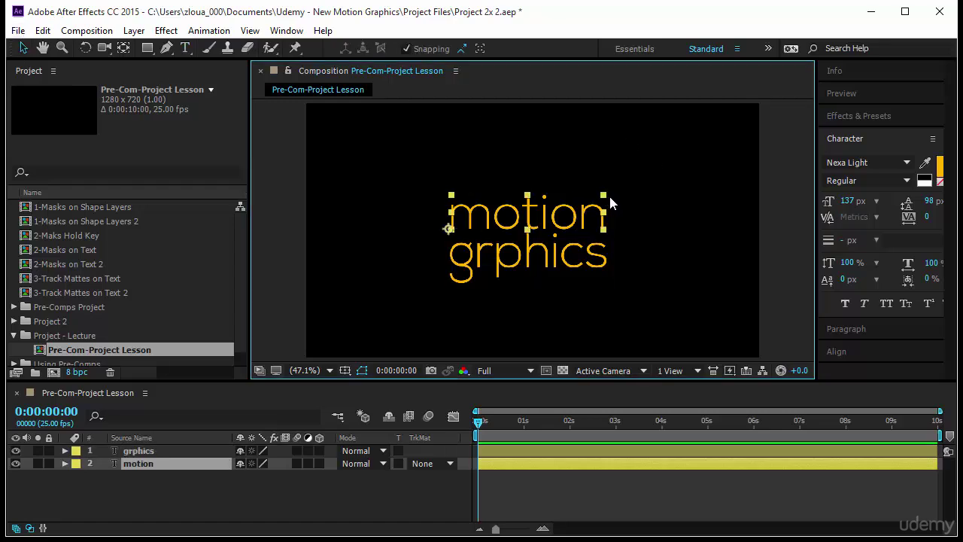
pyautogui.click(846, 201)
pyautogui.write('147')
pyautogui.press('Return')
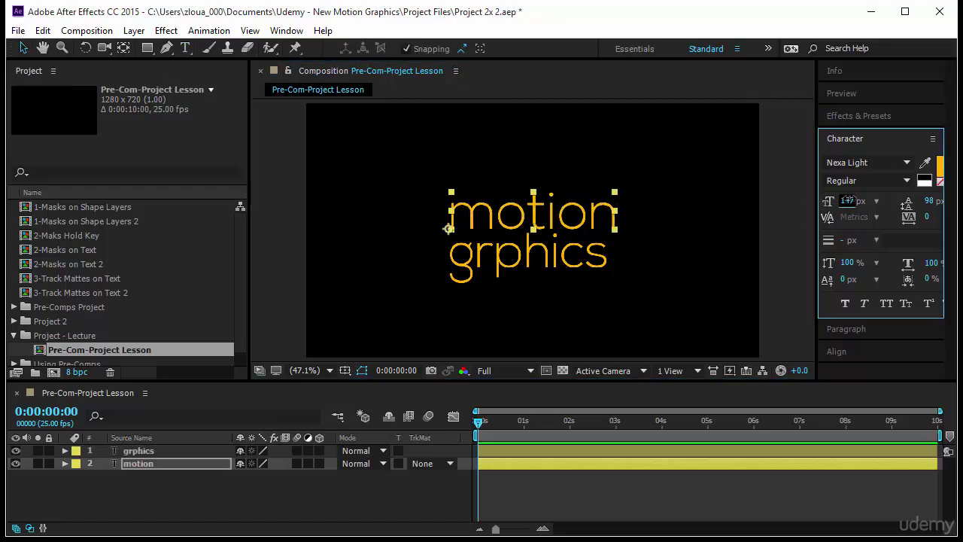
pyautogui.press('Down')
pyautogui.press('Down')
pyautogui.press('Down')
pyautogui.press('Down')
pyautogui.press('Down')
pyautogui.press('Down')
pyautogui.press('Down')
pyautogui.press('Down')
pyautogui.click(665, 259)
pyautogui.click(576, 263)
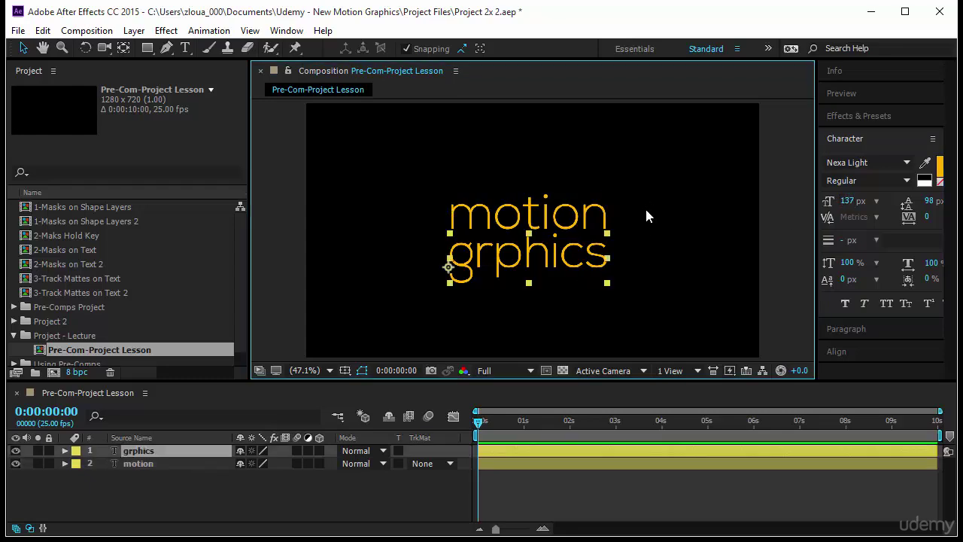
pyautogui.click(572, 219)
pyautogui.keyDown('shift'); pyautogui.click(585, 279); pyautogui.keyUp('shift')
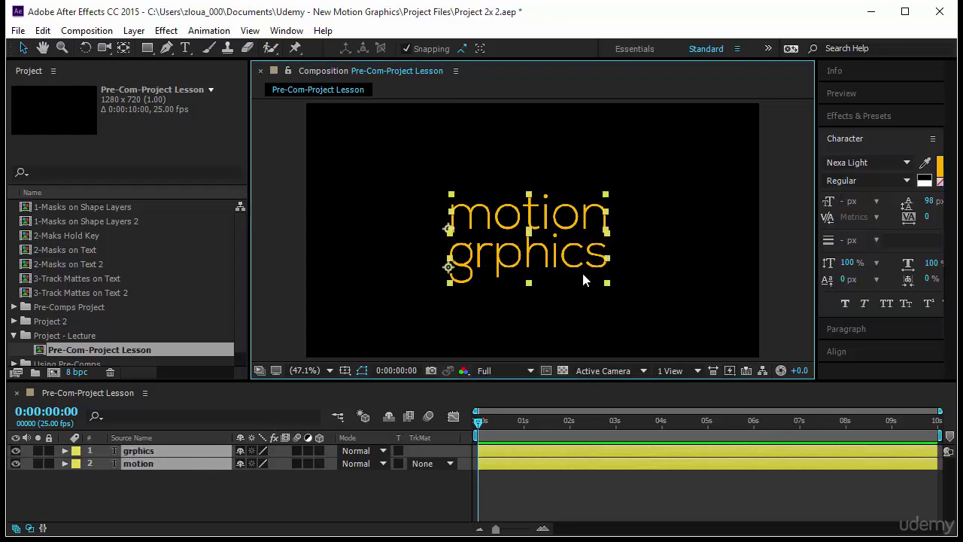
pyautogui.click(504, 274)
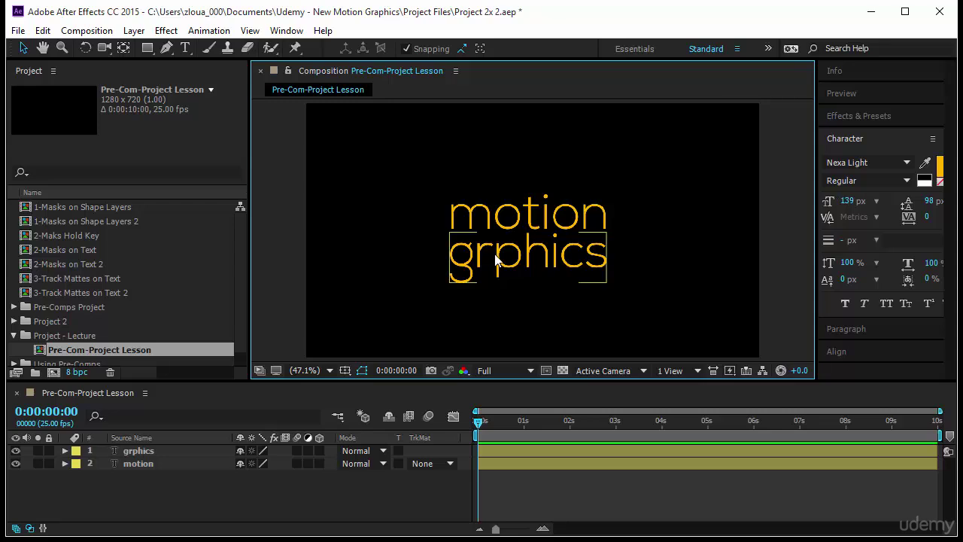
# Correct the spelling of the lower text layer to "graphics".
pyautogui.doubleClick(494, 256)
pyautogui.click(496, 260)
pyautogui.write('a')
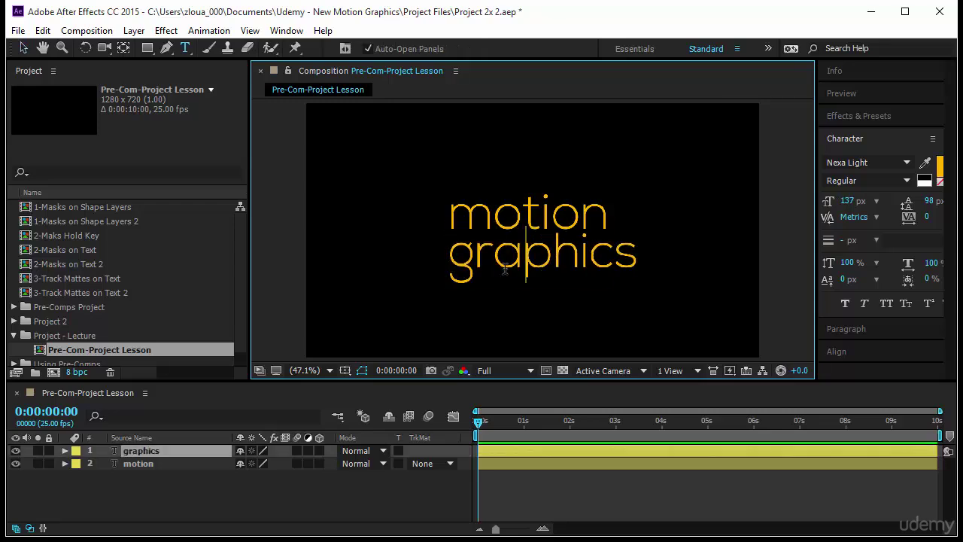
pyautogui.click(24, 48)
# Enlarge the motion text to 164 px so it matches the width of the graphics text.
pyautogui.click(454, 217)
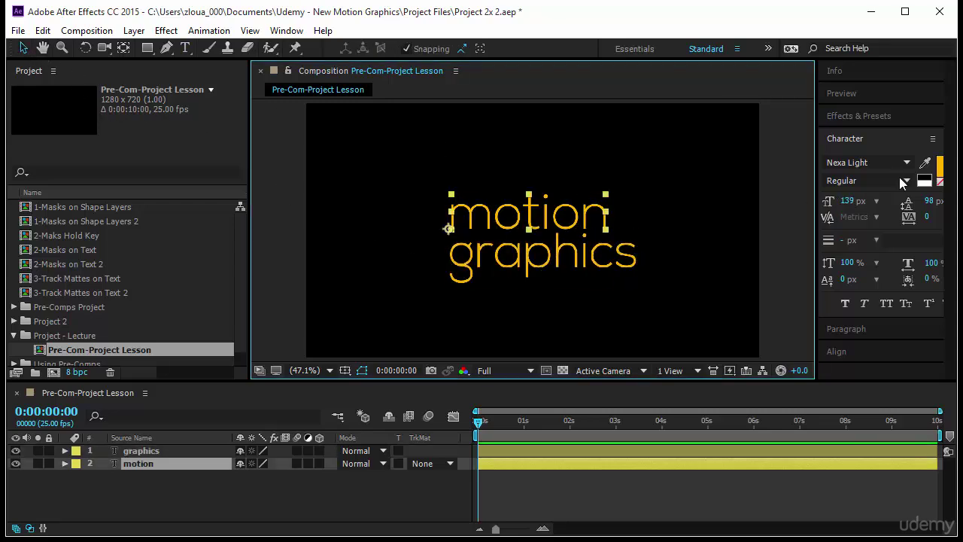
pyautogui.moveTo(858, 201); pyautogui.dragTo(873, 205)
pyautogui.click(753, 243)
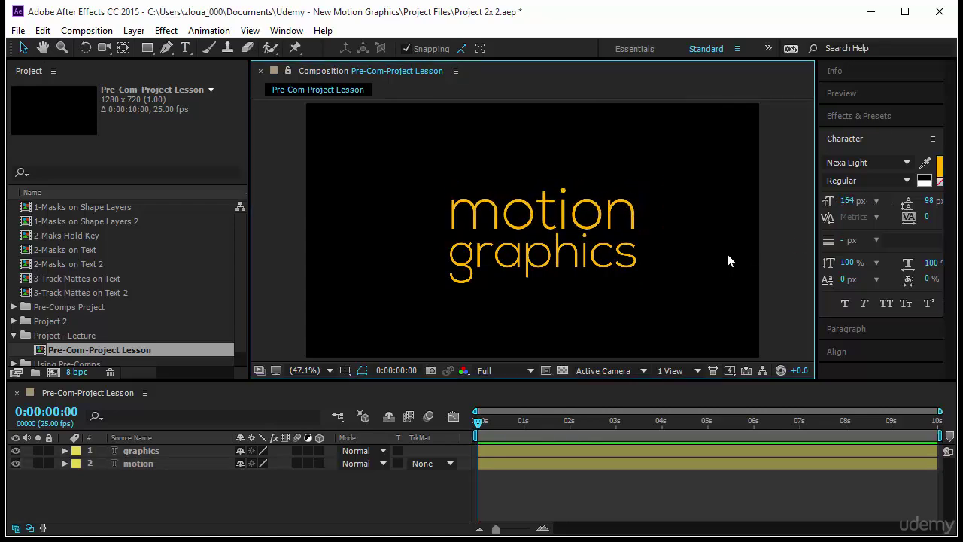
# Pre-compose the motion and graphics text layers together into a new composition named "Pre-comp Motion".
pyautogui.click(158, 461)
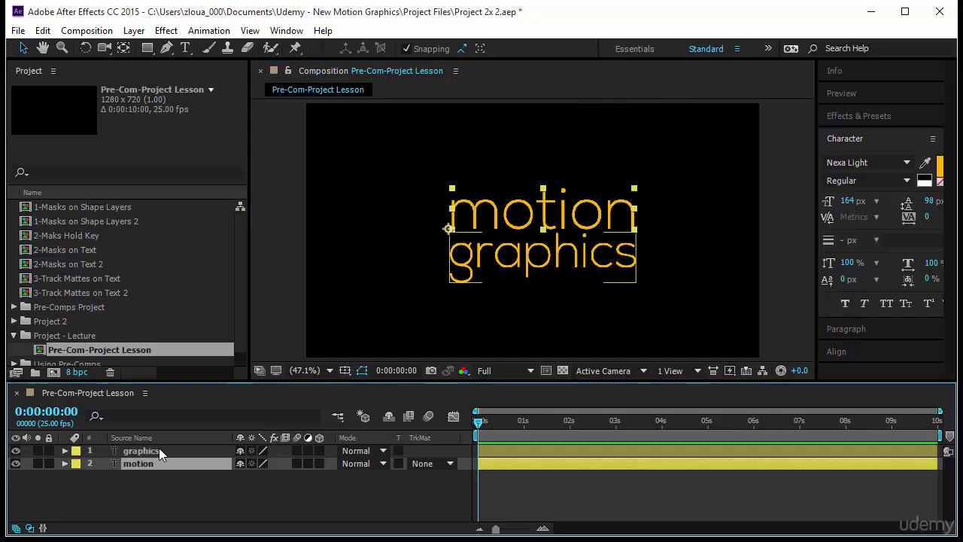
pyautogui.keyDown('shift'); pyautogui.click(159, 450); pyautogui.keyUp('shift')
pyautogui.rightClick(159, 450)
pyautogui.click(192, 461)
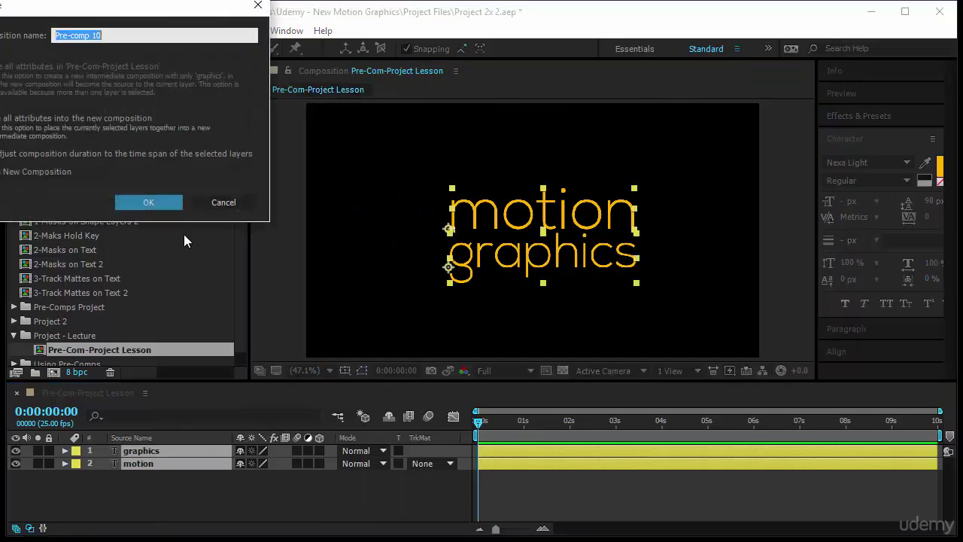
pyautogui.click(92, 35)
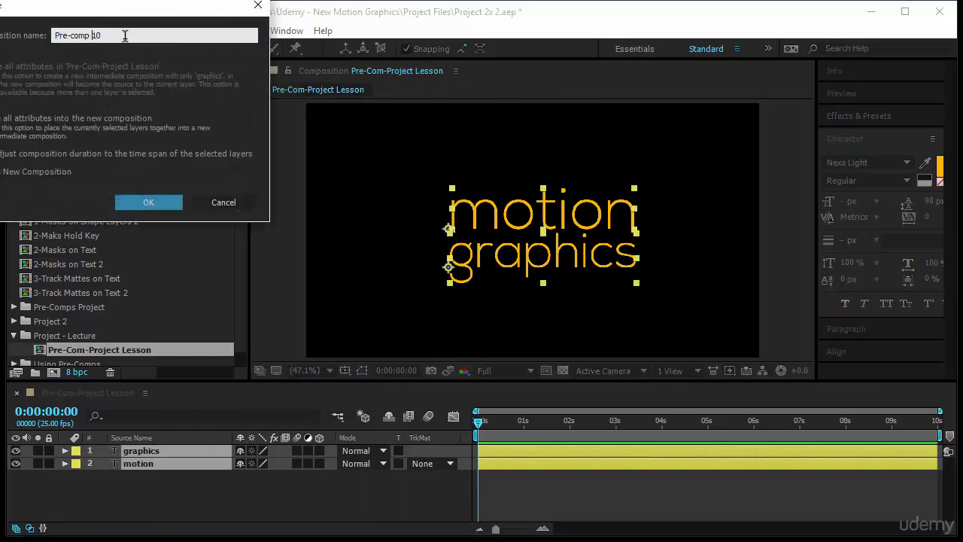
pyautogui.doubleClick(125, 36)
pyautogui.write('Motion')
pyautogui.press('Return')
pyautogui.scroll(-1, 80, 332)
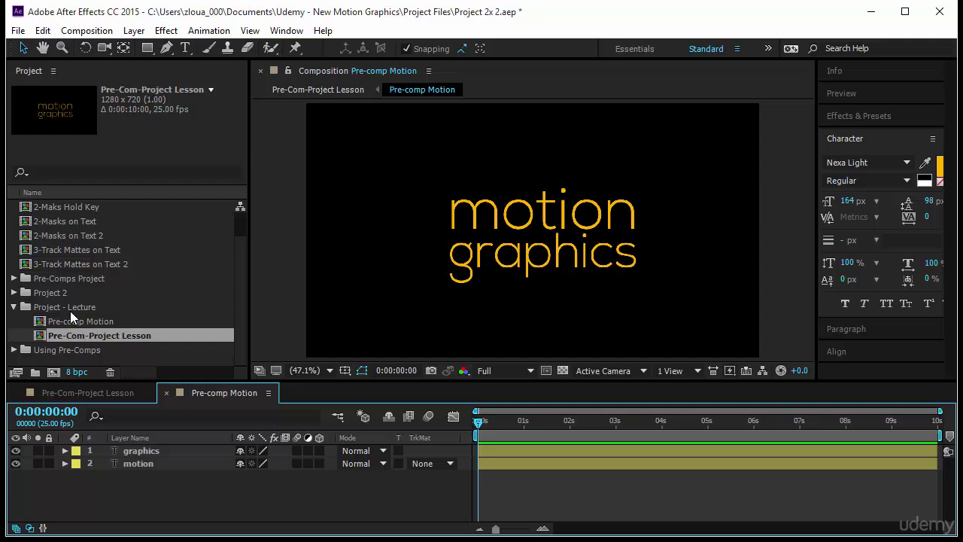
pyautogui.click(68, 308)
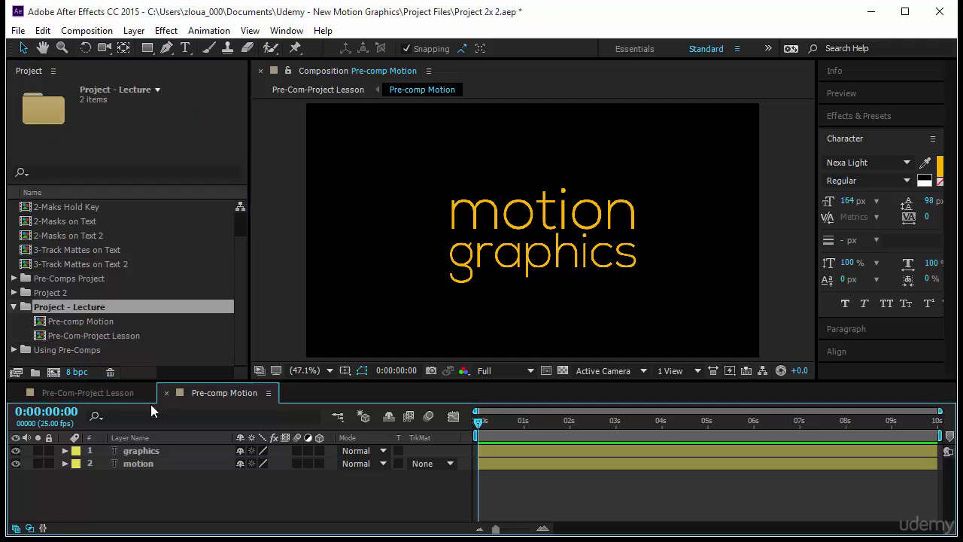
# Draw a region of interest closely around both words and crop the Pre-comp Motion composition to it.
pyautogui.press('q')
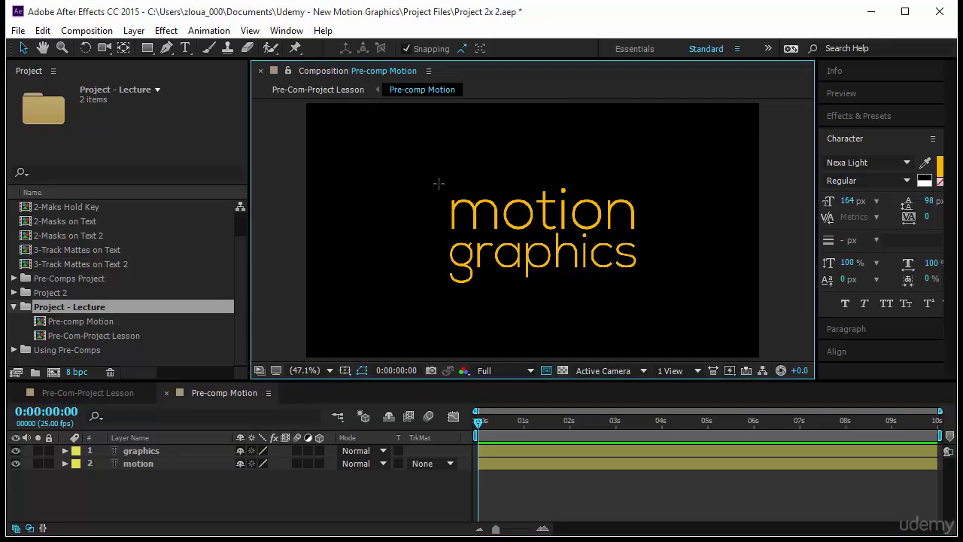
pyautogui.moveTo(442, 179); pyautogui.dragTo(507, 277)
pyautogui.moveTo(627, 283); pyautogui.dragTo(641, 296)
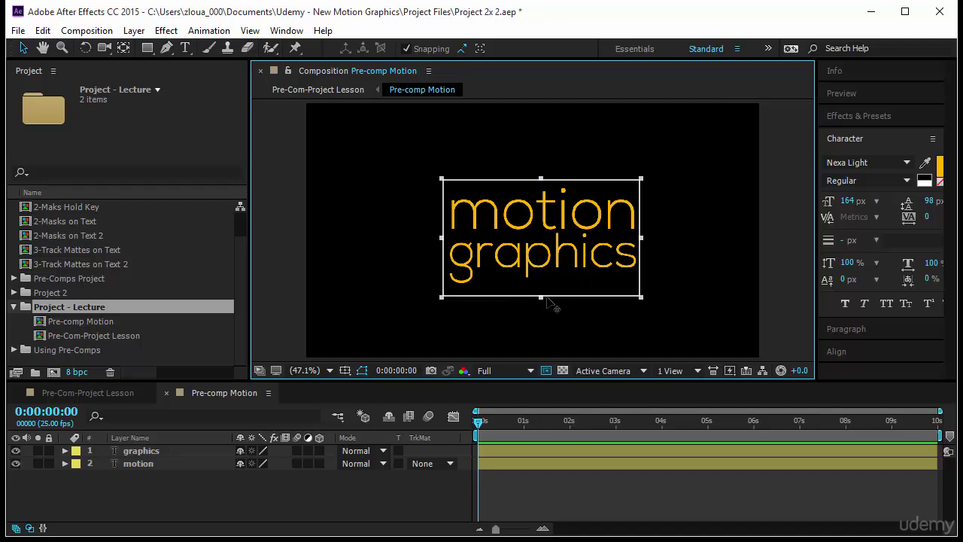
pyautogui.moveTo(545, 301); pyautogui.dragTo(544, 294)
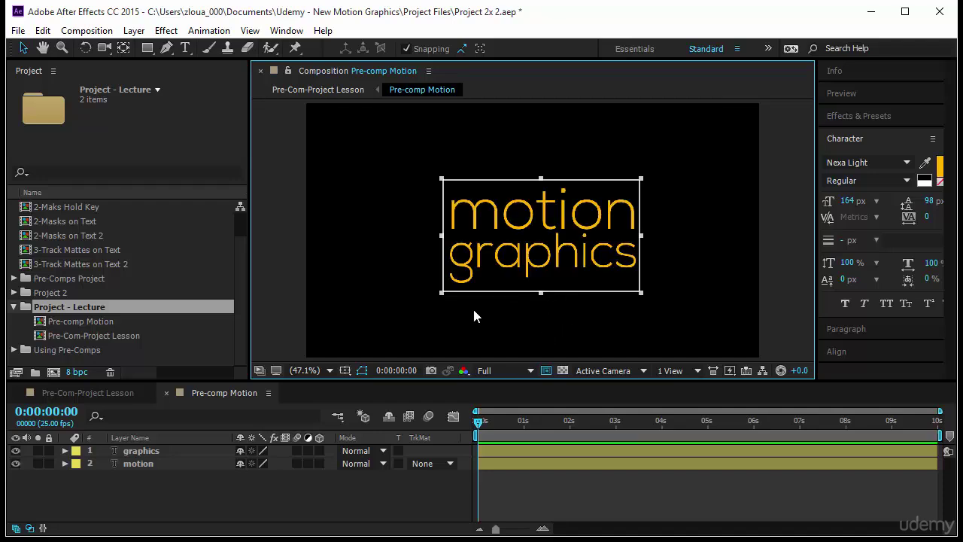
pyautogui.click(87, 30)
pyautogui.click(109, 120)
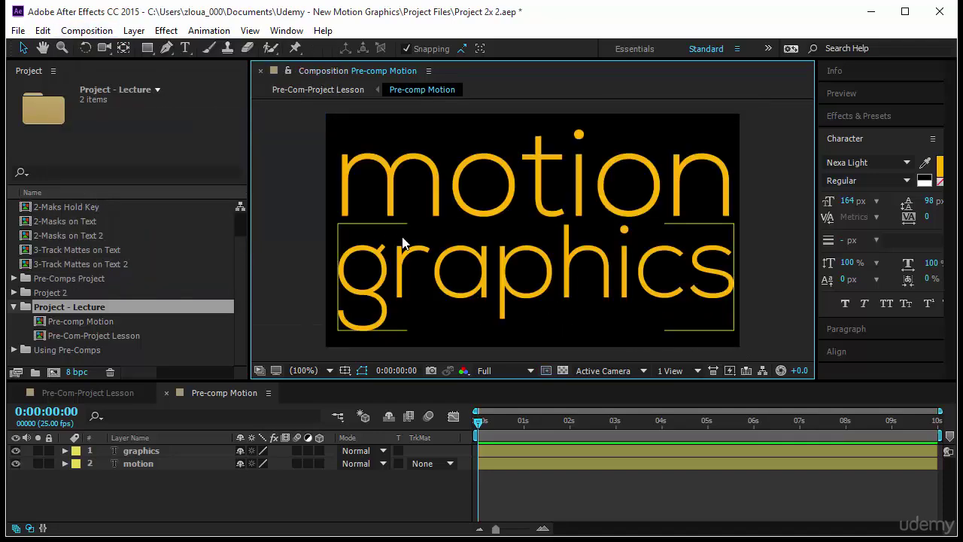
# Add Position keyframes to both the graphics and motion text layers at 0:00:00:11.
pyautogui.moveTo(479, 424); pyautogui.dragTo(499, 431)
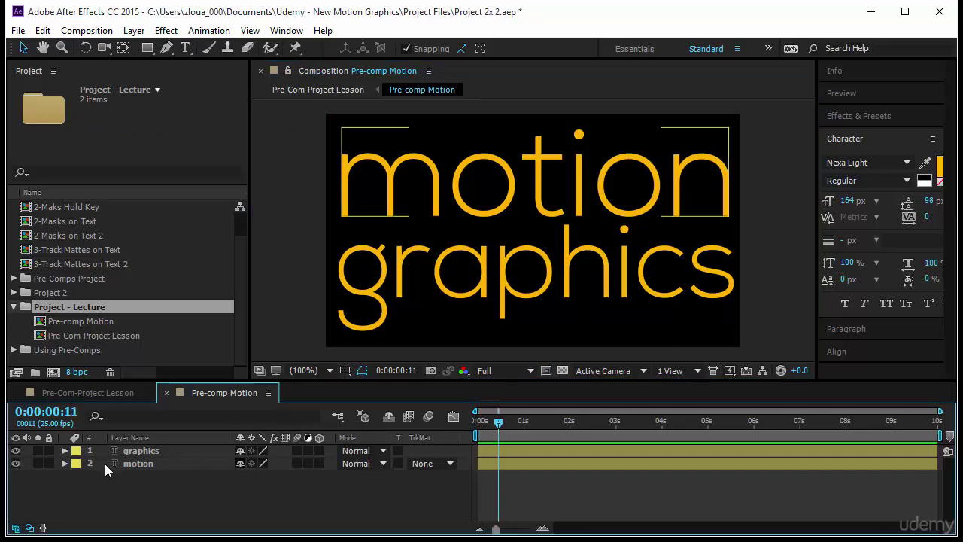
pyautogui.moveTo(130, 488); pyautogui.dragTo(162, 444)
pyautogui.press('p')
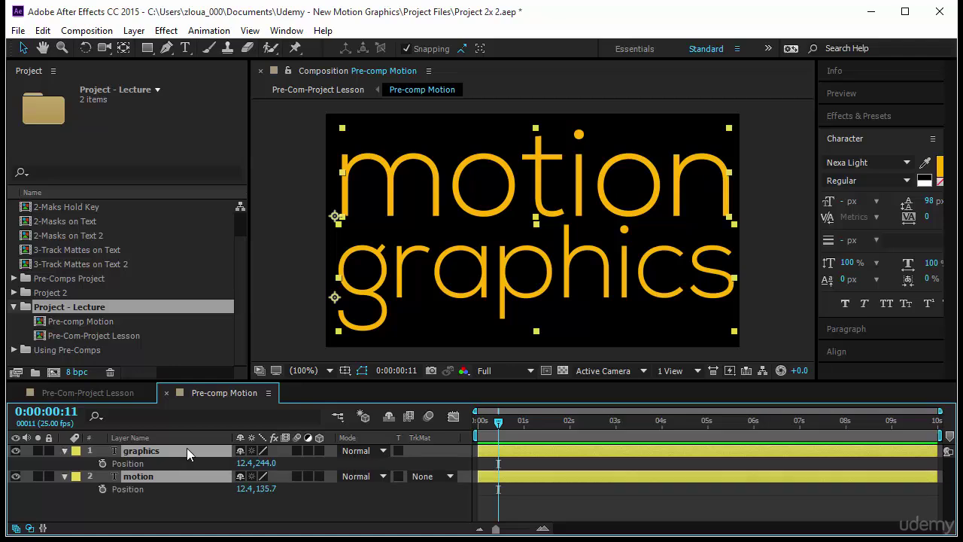
pyautogui.click(592, 489)
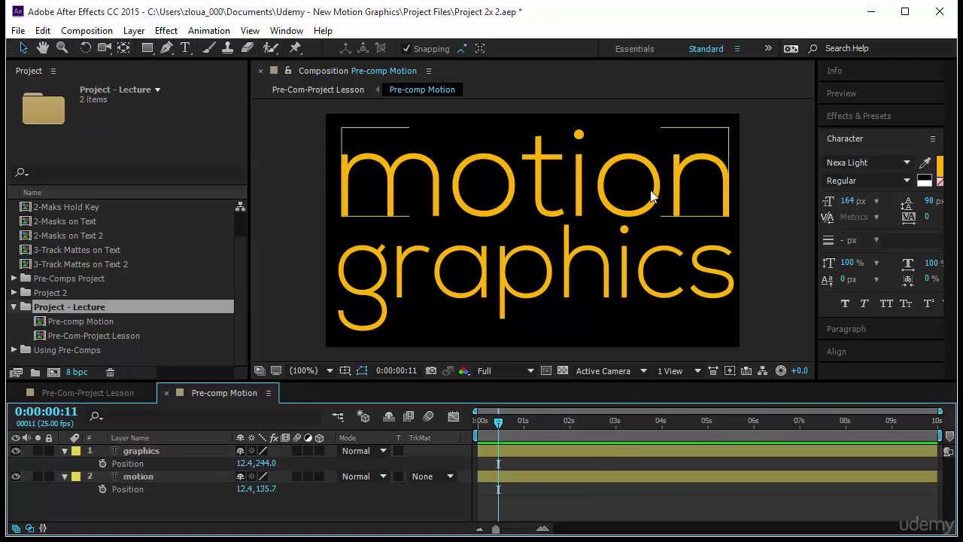
pyautogui.moveTo(138, 503); pyautogui.dragTo(138, 458)
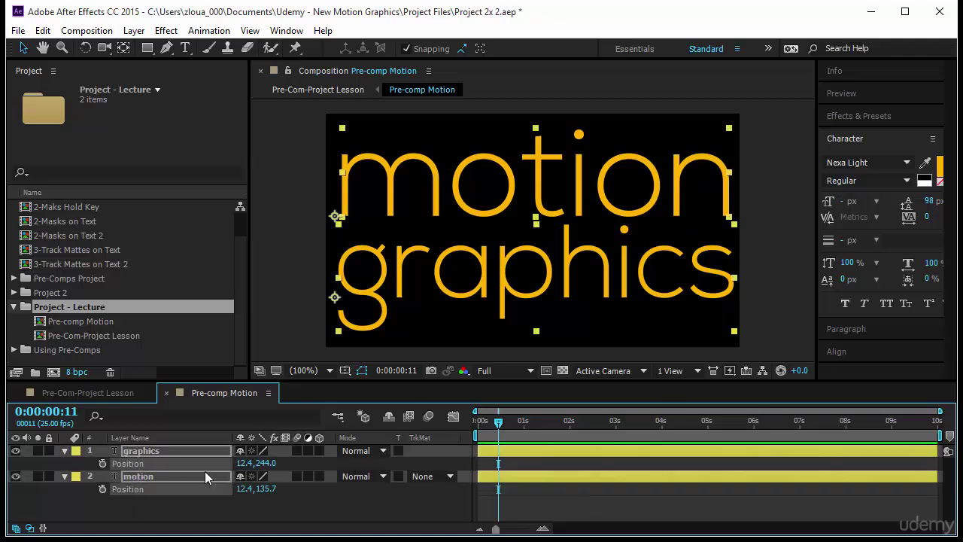
pyautogui.click(102, 464)
# At the first frame, move the motion text out of frame to the left and the graphics text out to the right.
pyautogui.moveTo(499, 426); pyautogui.dragTo(437, 428)
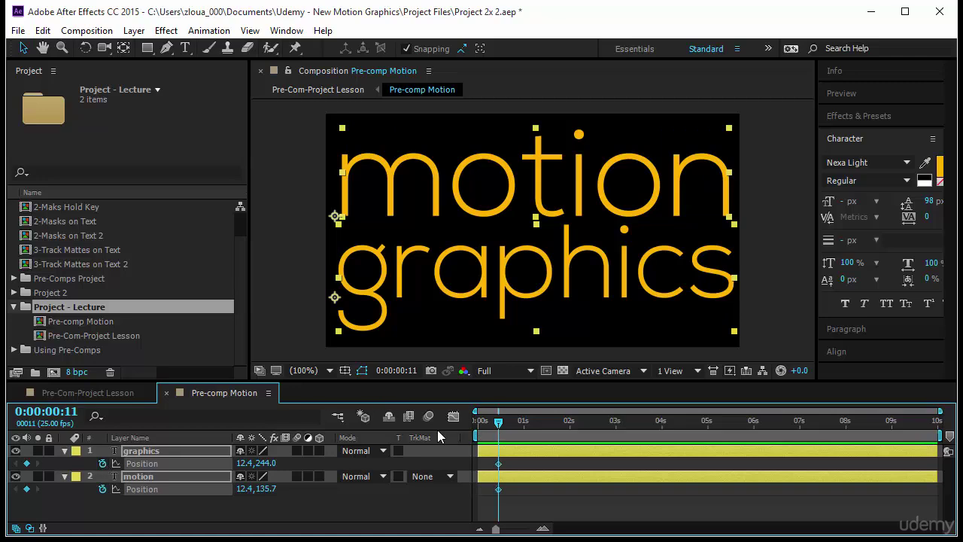
pyautogui.click(543, 335)
pyautogui.moveTo(564, 202); pyautogui.dragTo(155, 199)
pyautogui.moveTo(348, 295); pyautogui.dragTo(756, 299)
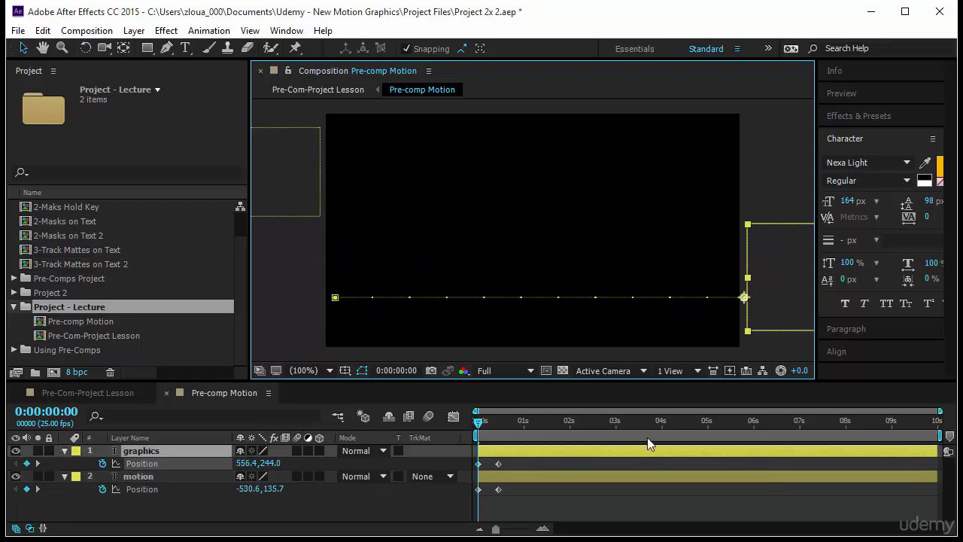
# Enable motion blur on both text layers and for the Pre-comp Motion composition, and start a preview.
pyautogui.click(295, 478)
pyautogui.click(296, 450)
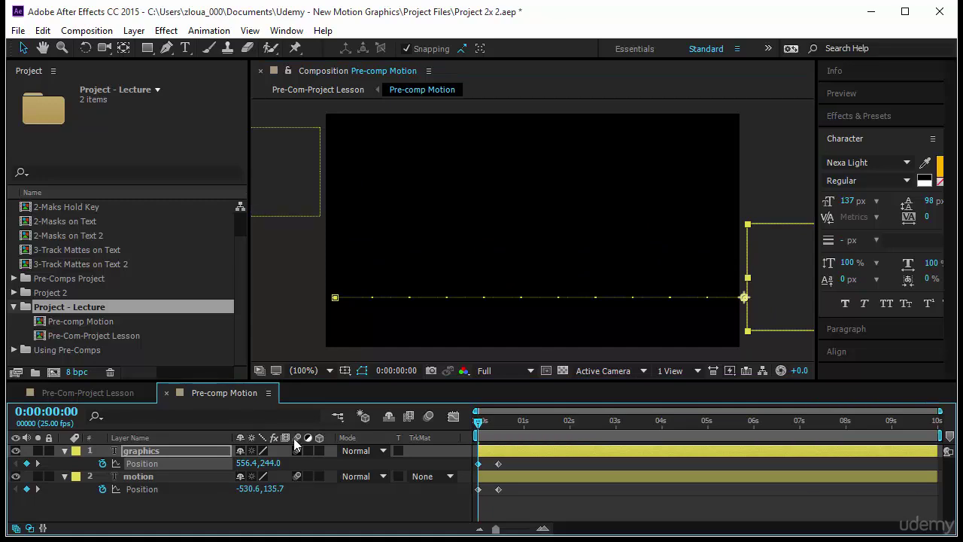
pyautogui.click(429, 416)
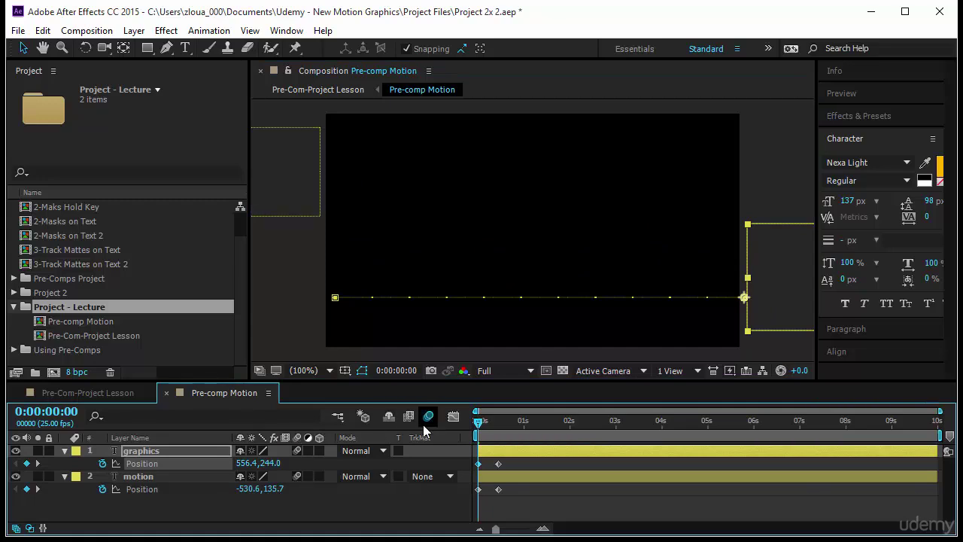
pyautogui.click(843, 95)
pyautogui.click(866, 113)
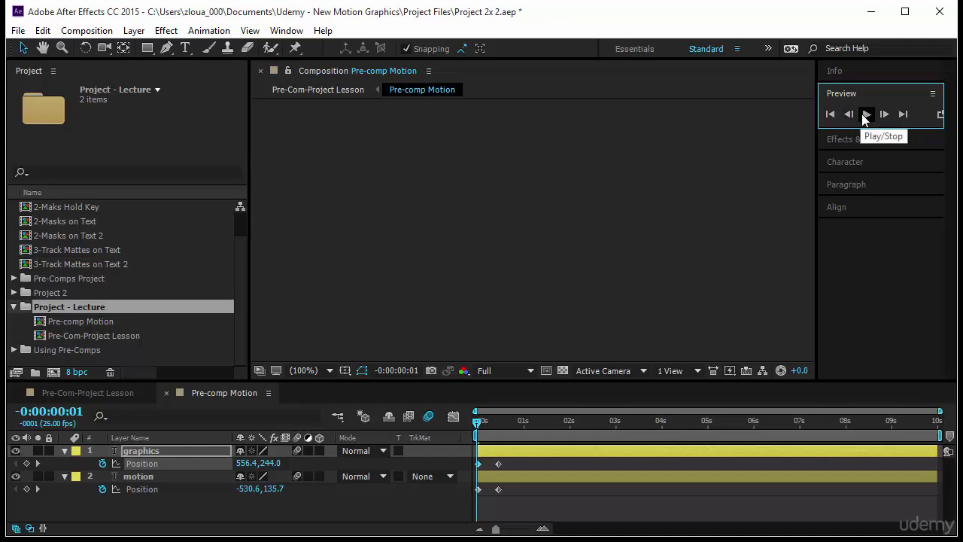
# Preview the text animation from the first frame in the Pre-Com-Project Lesson composition.
pyautogui.click(87, 395)
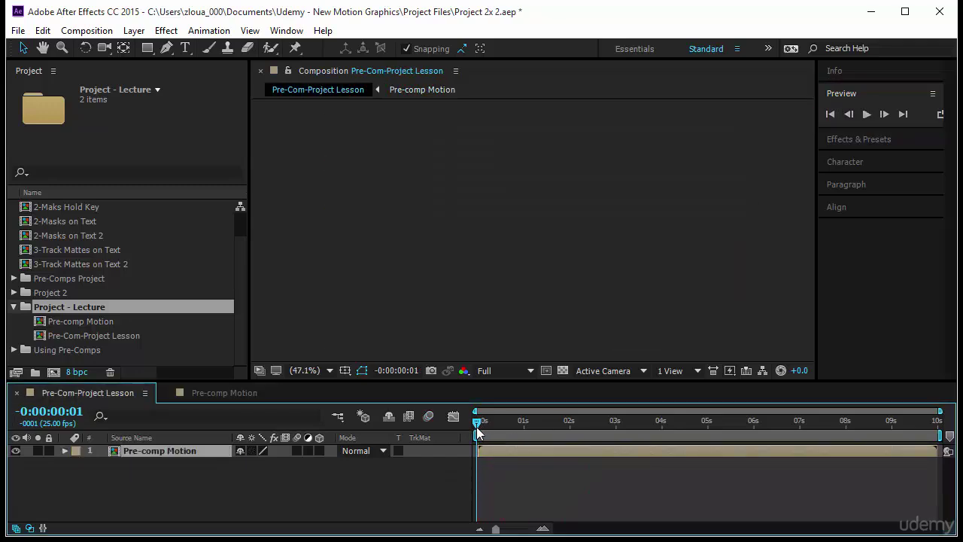
pyautogui.moveTo(472, 424); pyautogui.dragTo(453, 437)
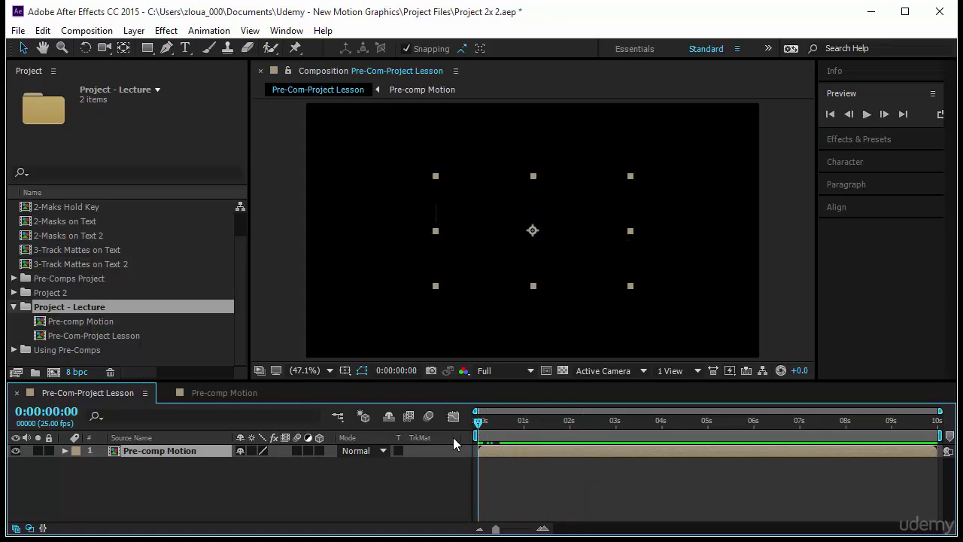
pyautogui.click(865, 115)
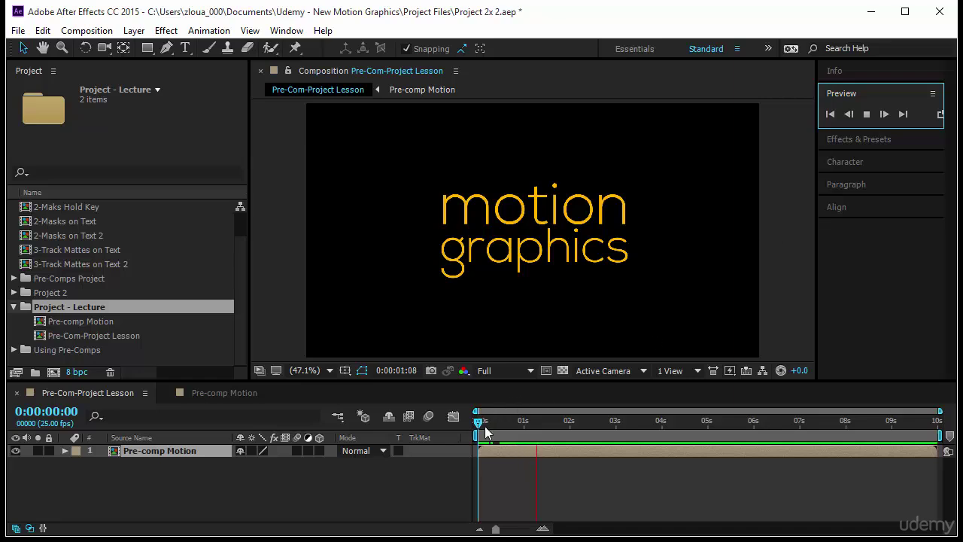
pyautogui.click(560, 259)
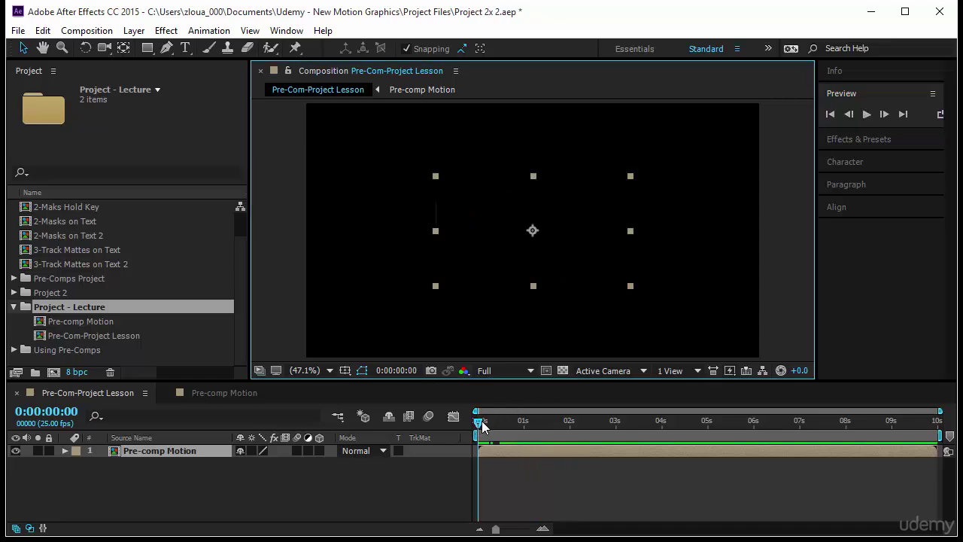
# Scale the Pre-comp Motion layer down slightly and proportionally around its centre, and play back the result.
pyautogui.moveTo(485, 423); pyautogui.dragTo(513, 423)
pyautogui.click(630, 181)
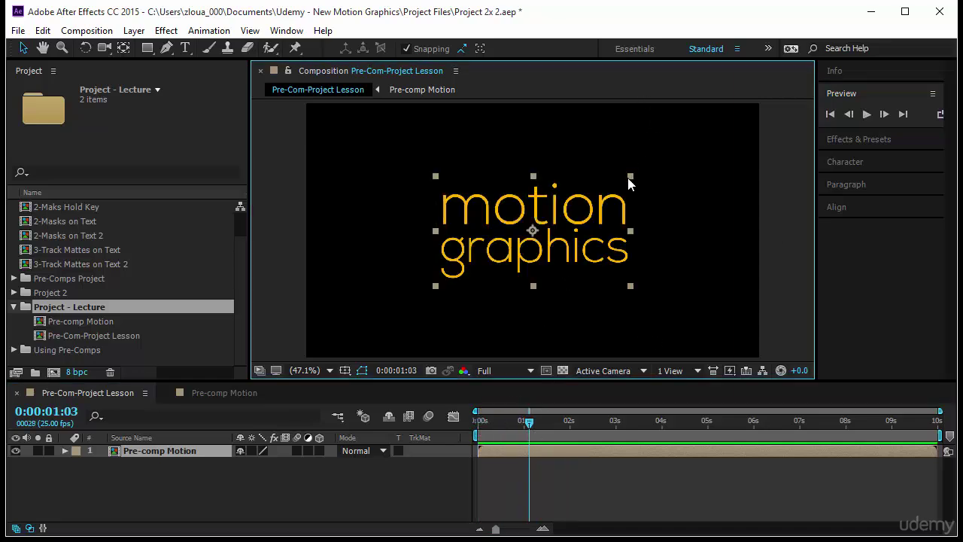
pyautogui.hotkey('shift', 'pagedown')
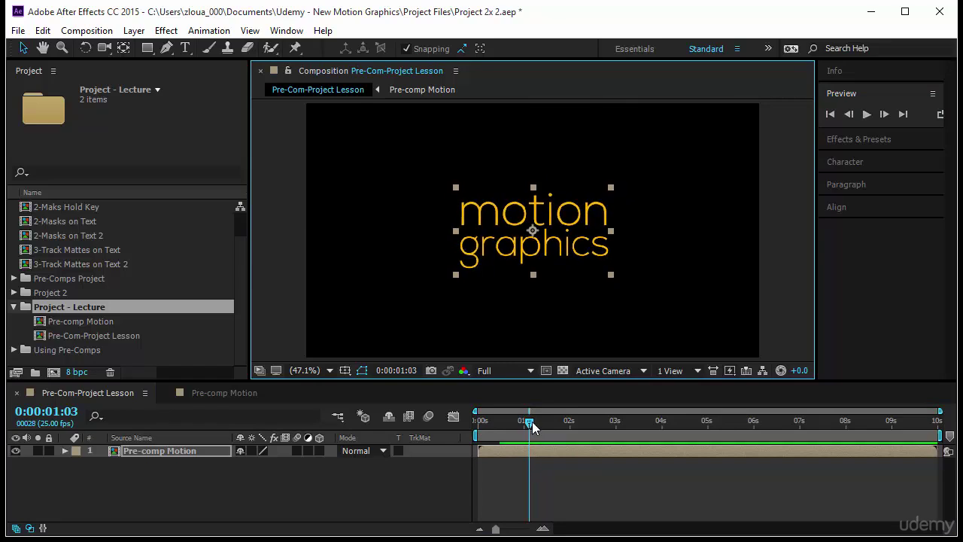
pyautogui.moveTo(527, 421); pyautogui.dragTo(454, 439)
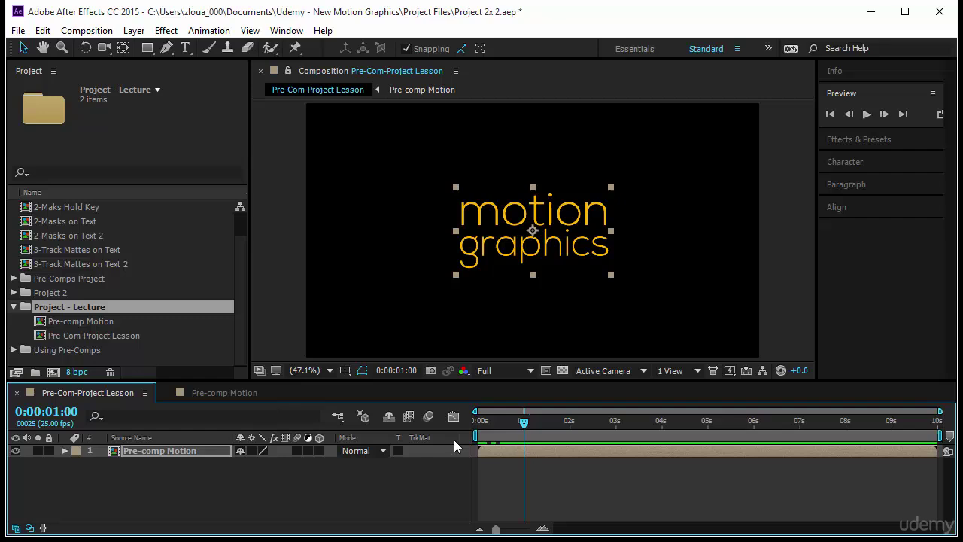
pyautogui.click(867, 114)
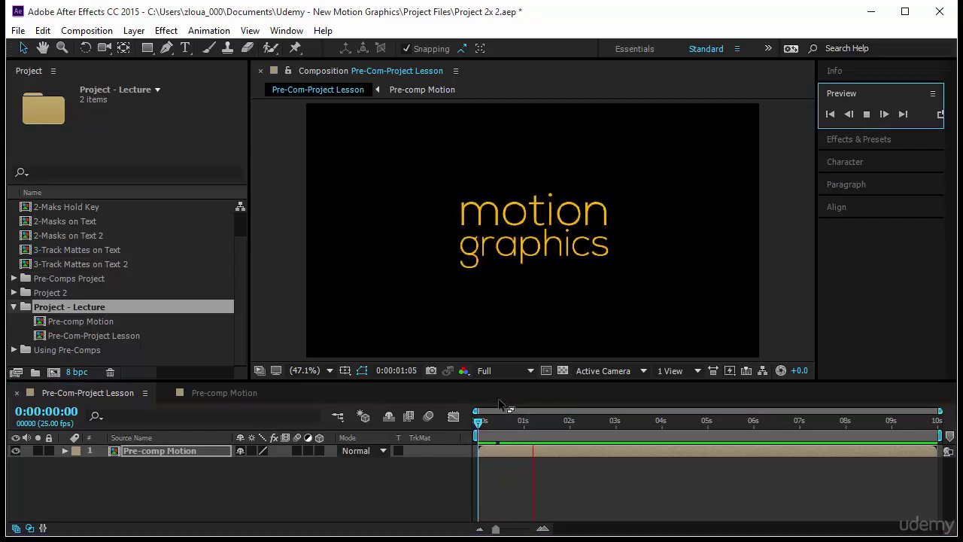
# Add a Rotation keyframe to the Pre-comp Motion layer at 0:00:01:00 and advance the time to 0:00:01:05.
pyautogui.moveTo(479, 431); pyautogui.dragTo(523, 437)
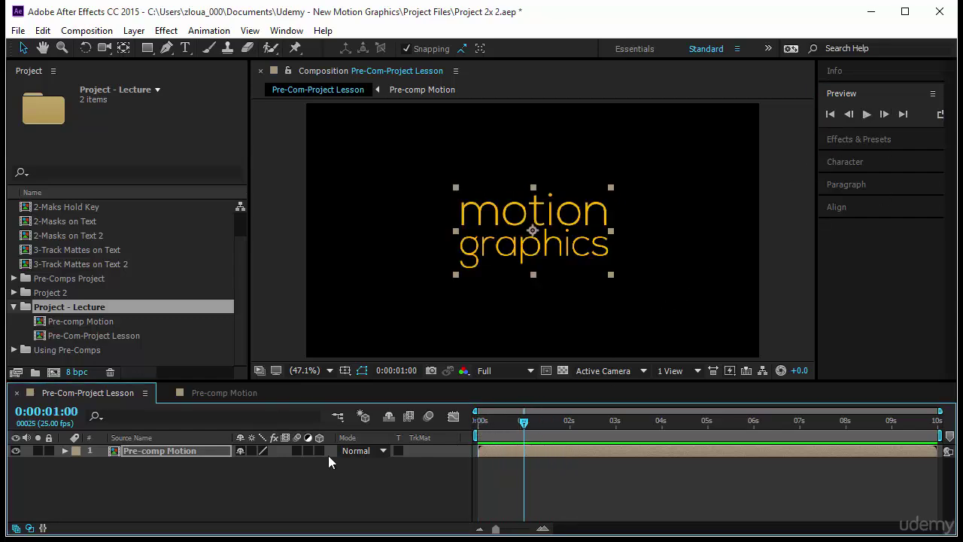
pyautogui.click(191, 453)
pyautogui.press('r')
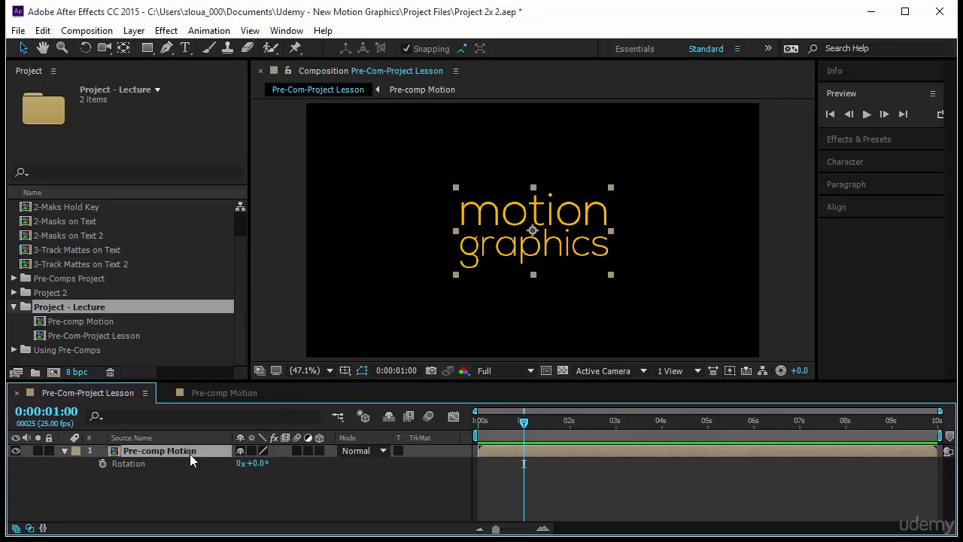
pyautogui.click(102, 466)
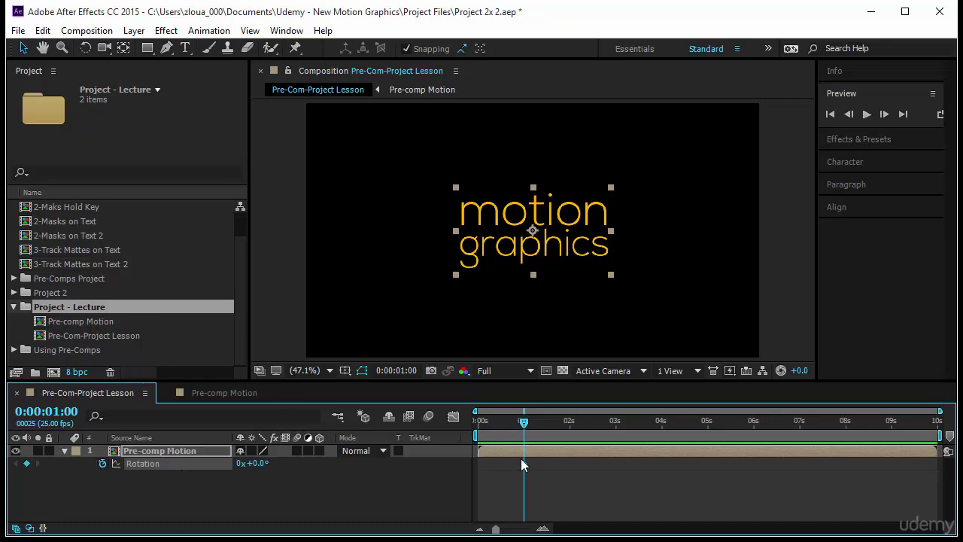
pyautogui.click(525, 426)
pyautogui.moveTo(525, 426); pyautogui.dragTo(534, 426)
# Try to set the Pre-comp Motion layer's rotation to 180° at 0:00:01:05.
pyautogui.click(259, 463)
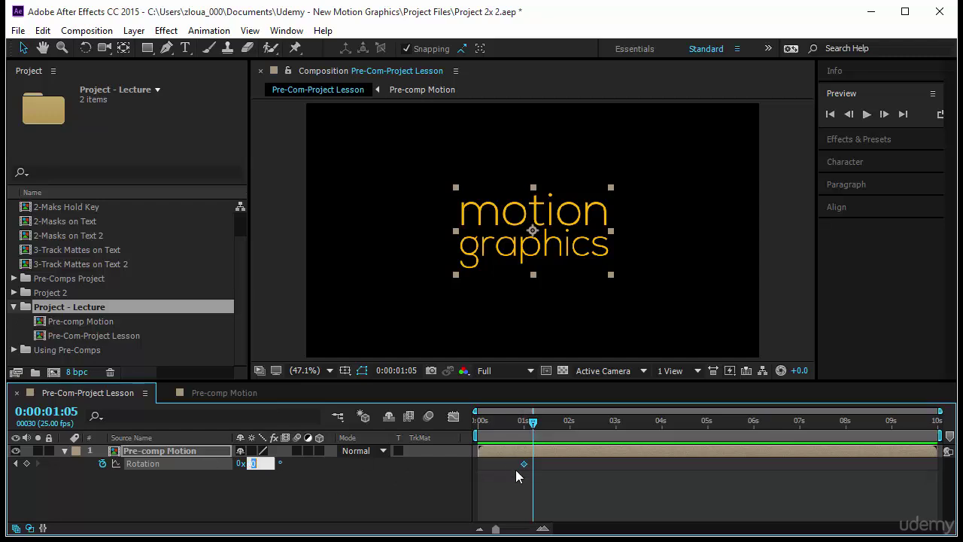
pyautogui.write('180')
pyautogui.press('Return')
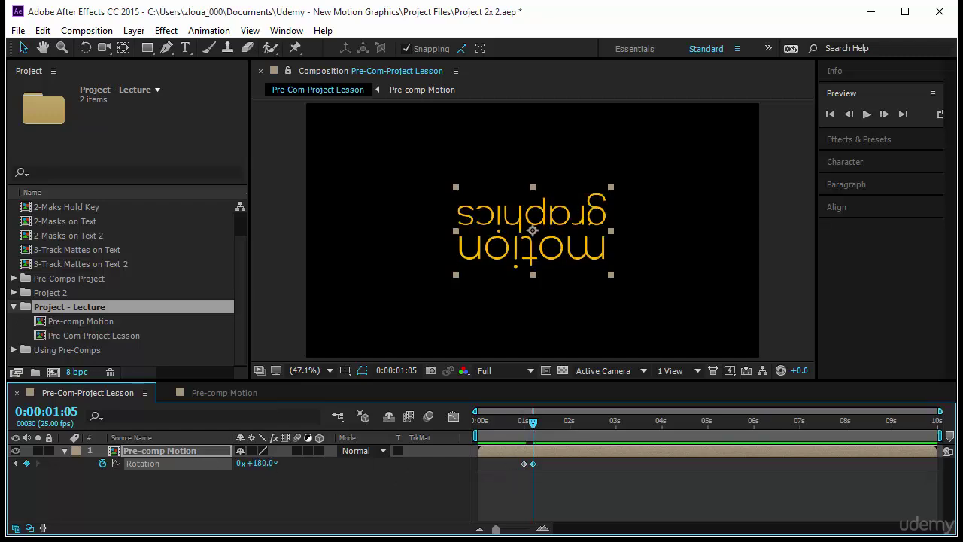
pyautogui.hotkey('ctrl', 'z')
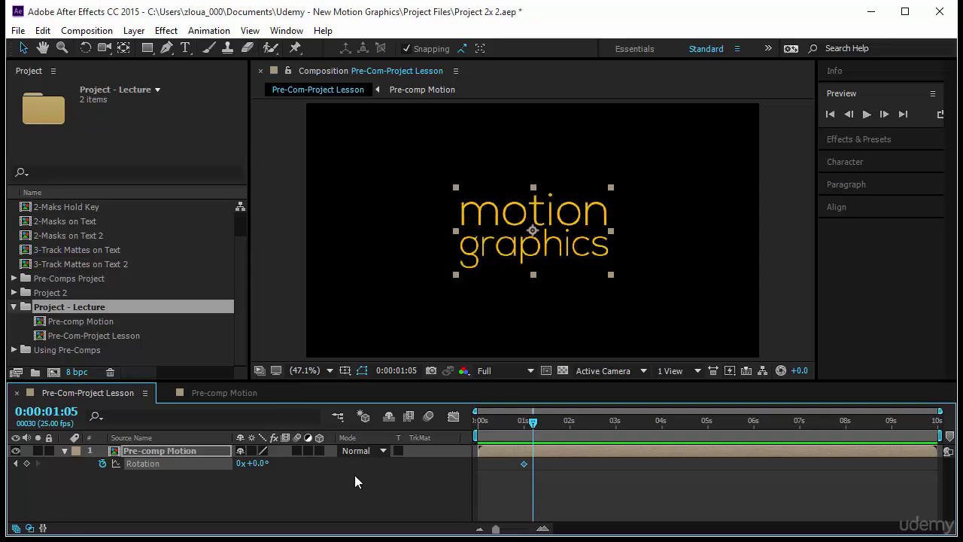
# Set the Pre-comp Motion layer's rotation to -90° at 0:00:01:05.
pyautogui.click(256, 464)
pyautogui.write('-90')
pyautogui.press('Return')
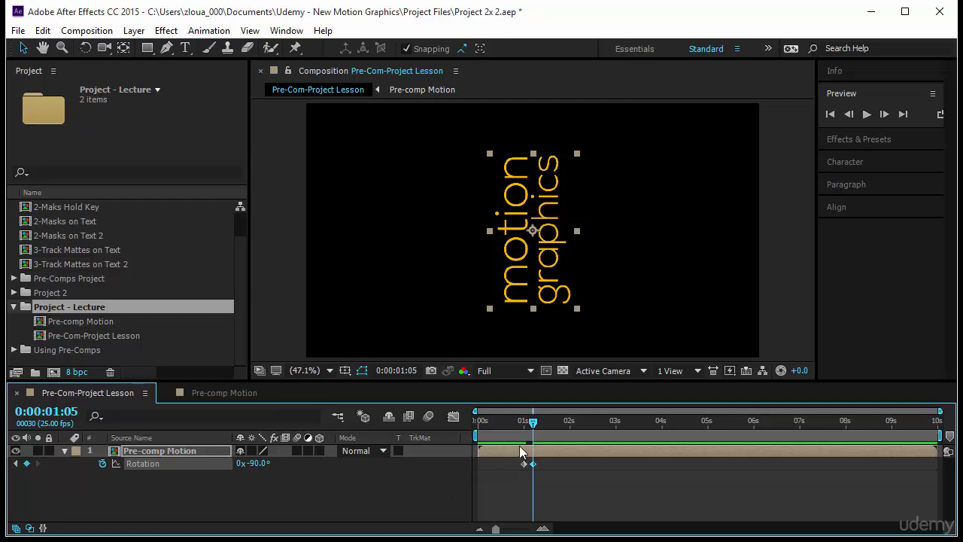
# Keyframe the Pre-comp Motion layer's Position at 0:00:01:05, and at 0:00:01:12 move it horizontally to the frame's left side, about 151.5, 360.
pyautogui.click(204, 450)
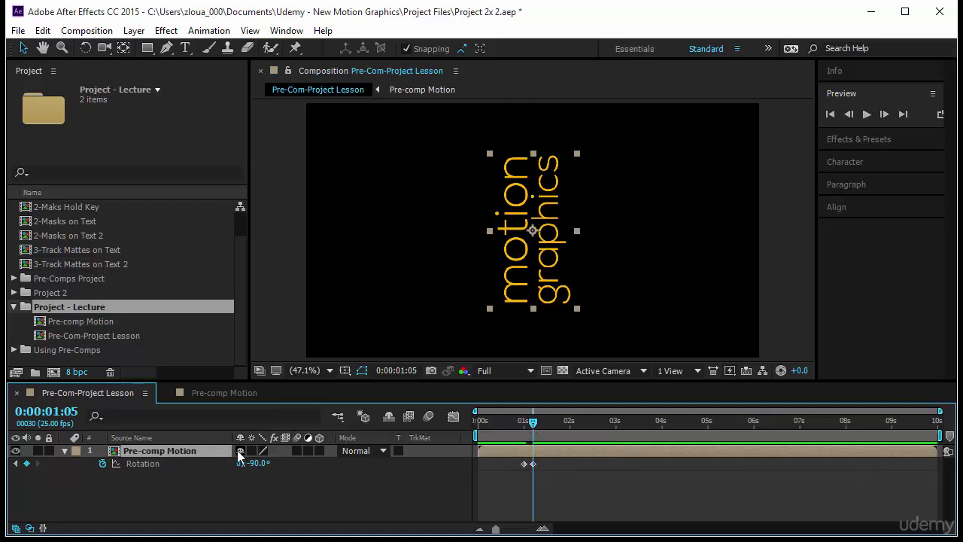
pyautogui.hotkey('shift', 'p')
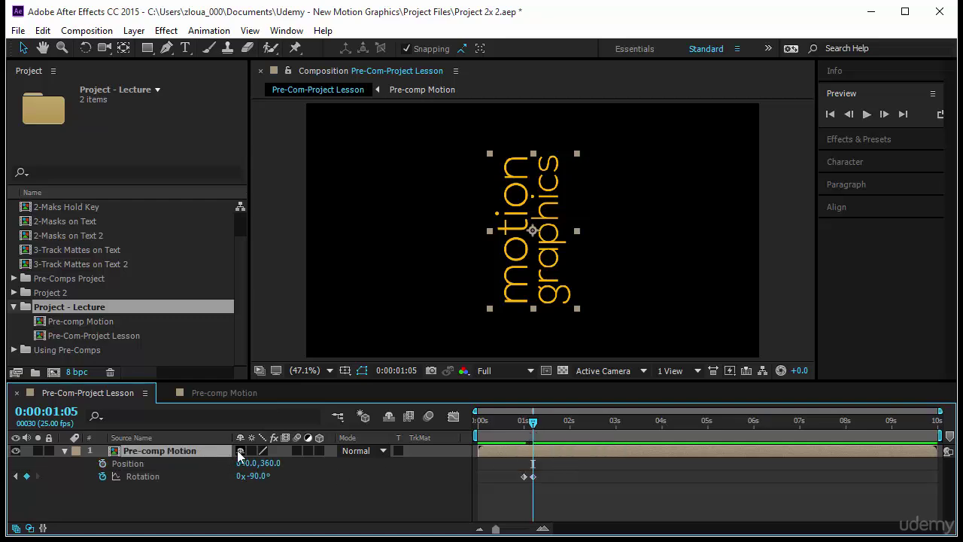
pyautogui.click(103, 464)
pyautogui.moveTo(534, 423); pyautogui.dragTo(545, 429)
pyautogui.moveTo(527, 301); pyautogui.dragTo(358, 307)
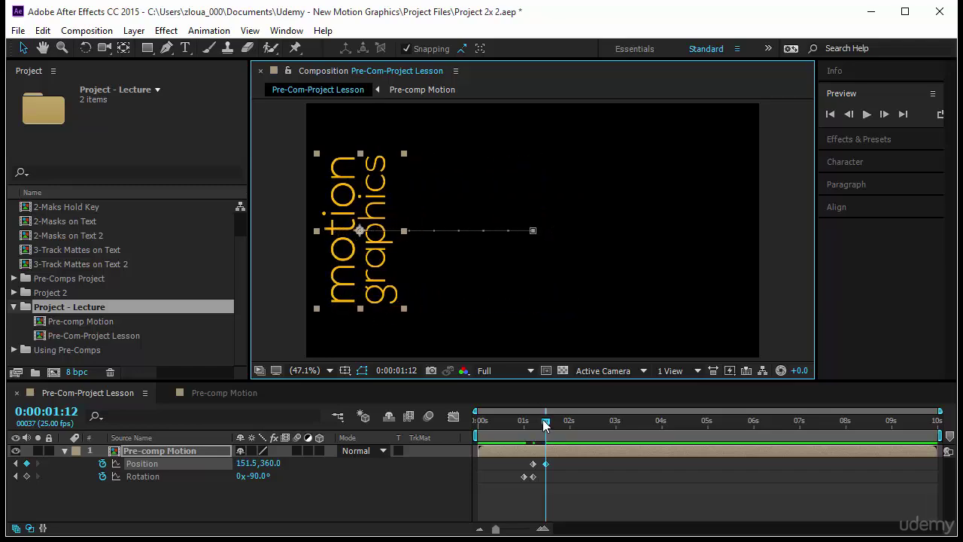
# Preview the rotation and position animation from the start, and collapse the Pre-comp Motion layer's properties.
pyautogui.press('Home')
pyautogui.click(870, 114)
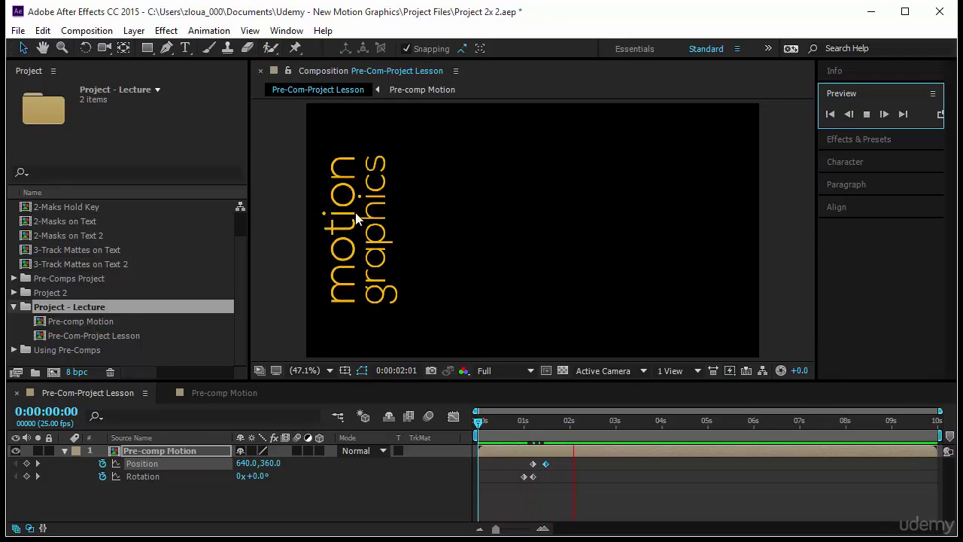
pyautogui.click(150, 451)
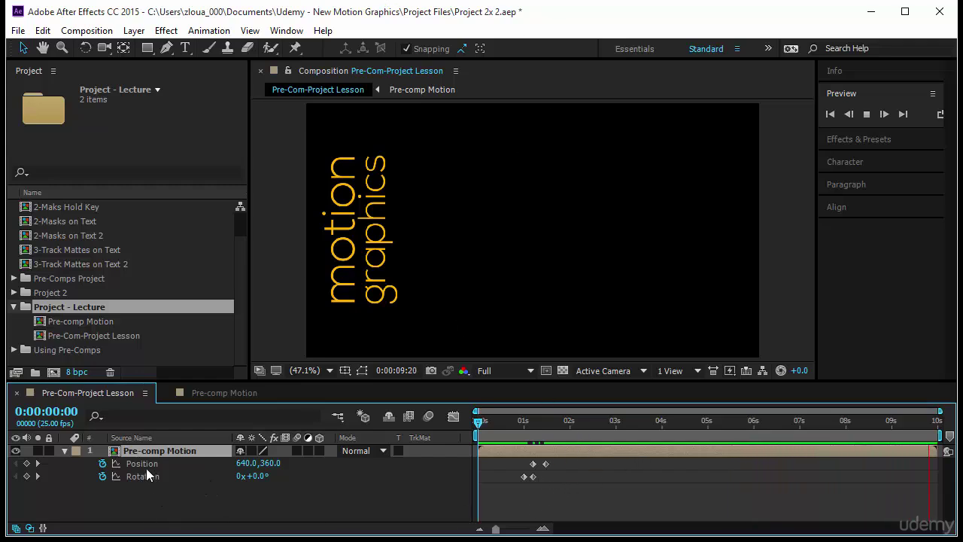
pyautogui.click(65, 451)
pyautogui.click(472, 461)
# At 0:00:01:18, add a text layer reading "from" at 84 px beside the upper end of the vertical words.
pyautogui.moveTo(505, 424); pyautogui.dragTo(561, 433)
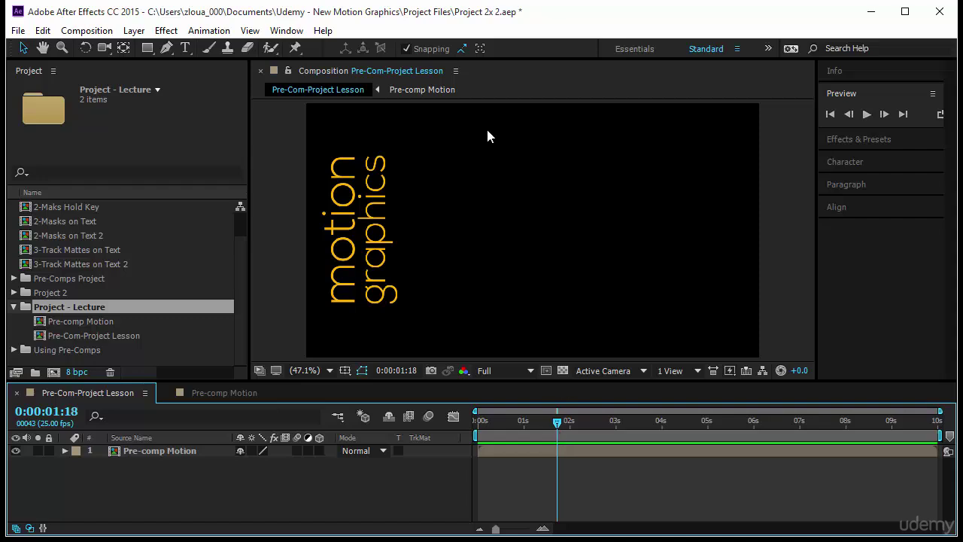
pyautogui.click(185, 48)
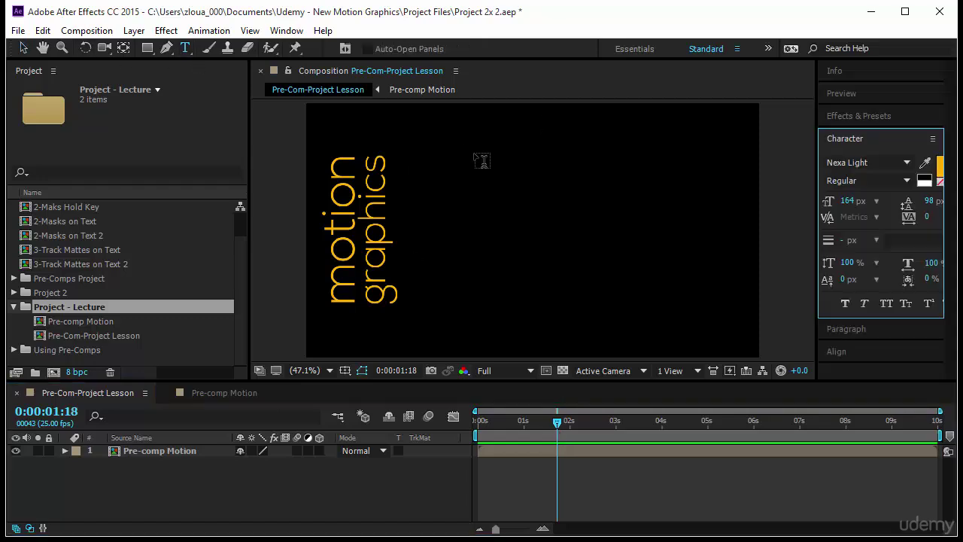
pyautogui.click(414, 169)
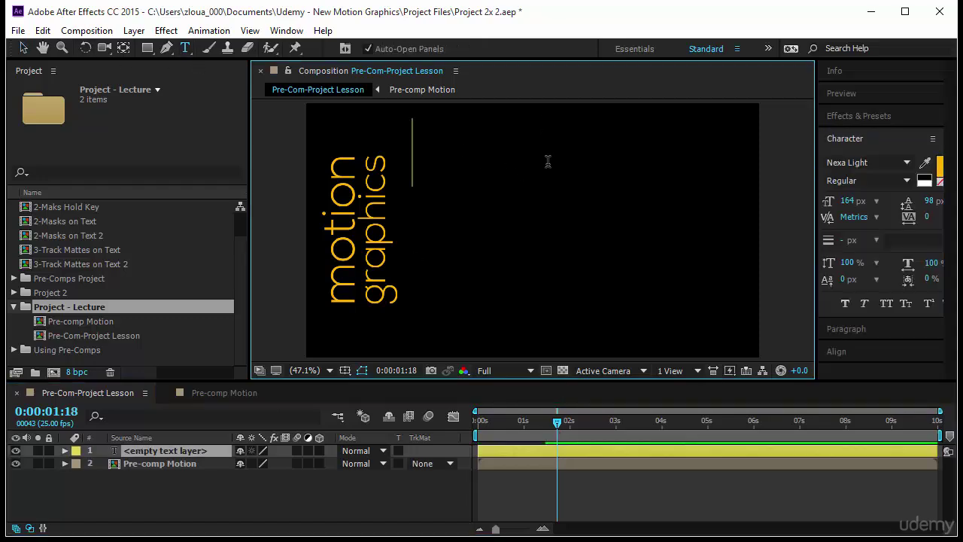
pyautogui.moveTo(848, 207); pyautogui.dragTo(811, 220)
pyautogui.click(846, 201)
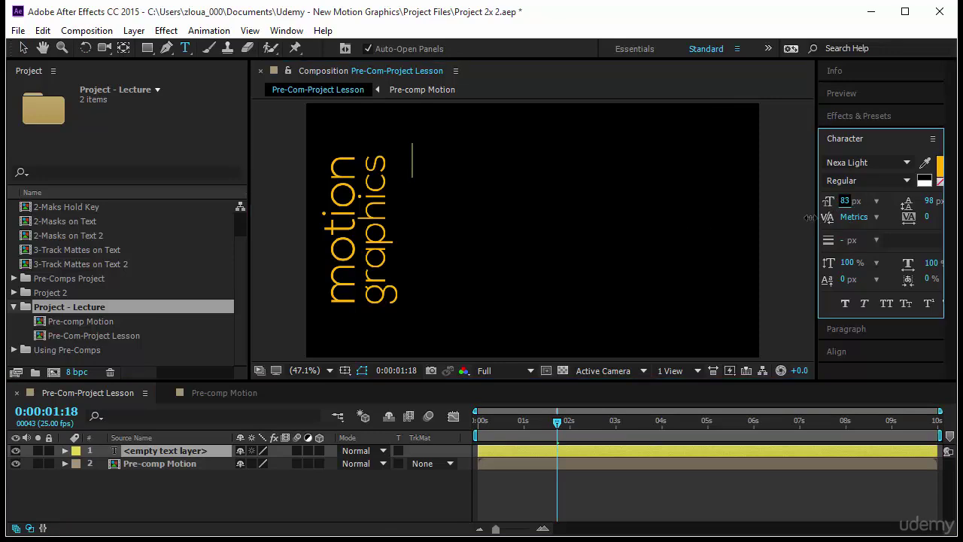
pyautogui.write('from')
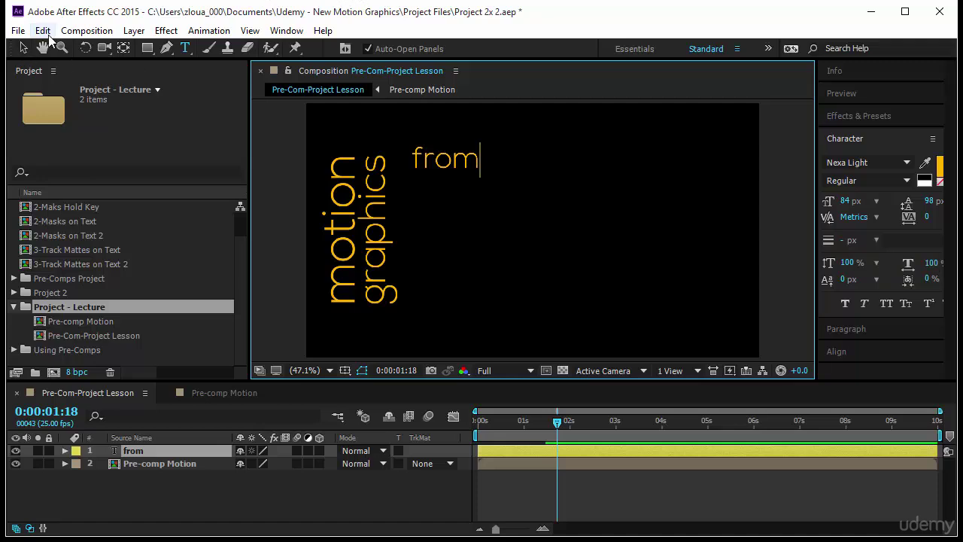
pyautogui.press('Escape')
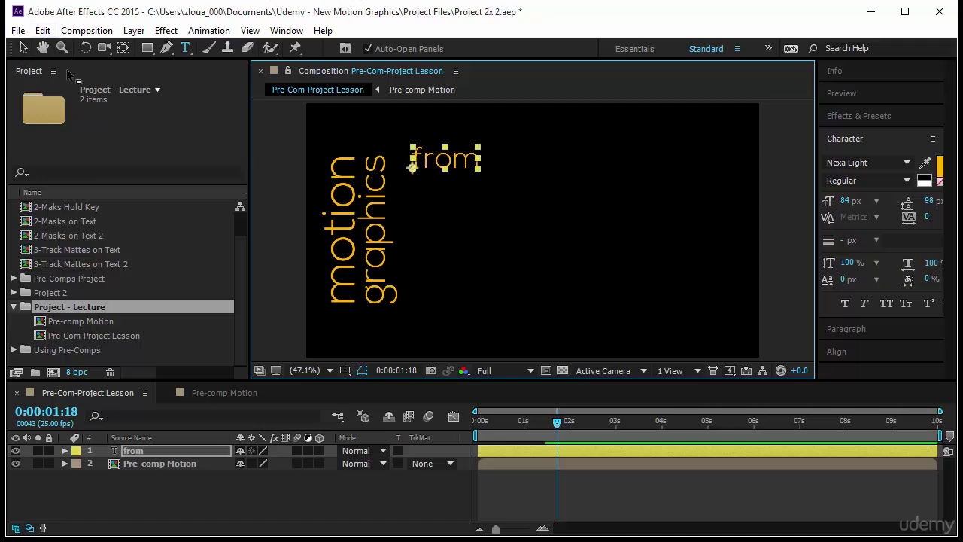
# Duplicate the "from" text layer three times and stack the copies below the original, down to the lower end of the vertical words.
pyautogui.hotkey('ctrl', 'd')
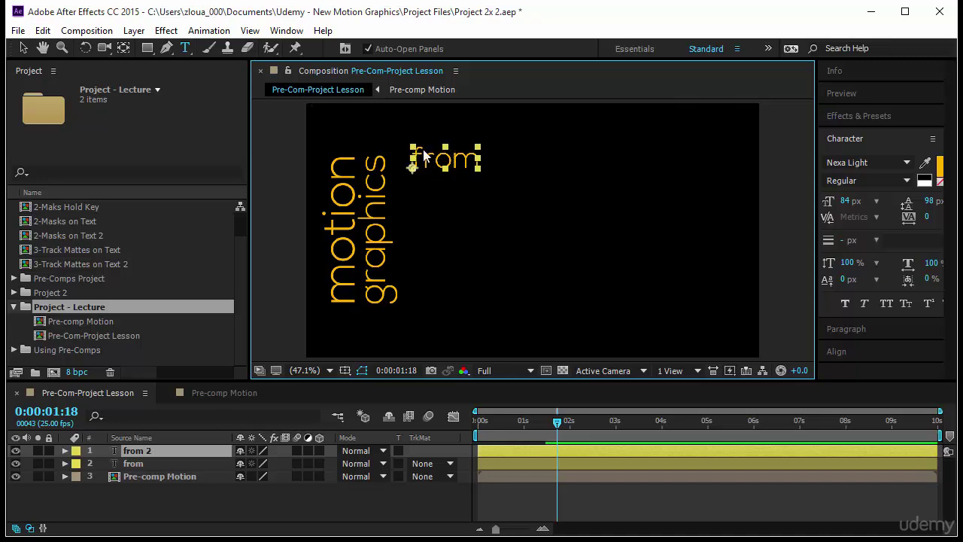
pyautogui.press('v')
pyautogui.moveTo(443, 161); pyautogui.dragTo(465, 287)
pyautogui.hotkey('ctrl', 'd')
pyautogui.hotkey('ctrl', 'd')
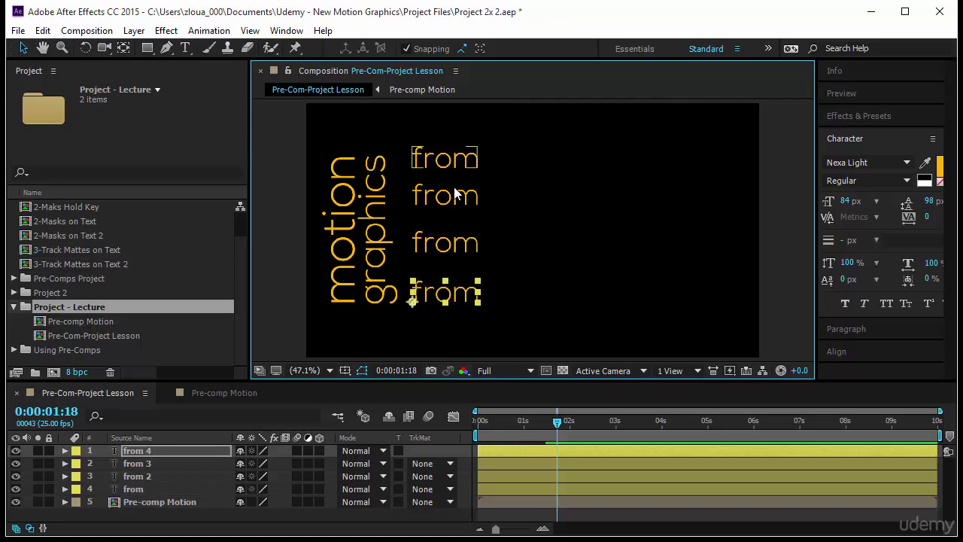
# Change the text of the three "from" copies, in descending order, to "AE", "School" and "Online".
pyautogui.doubleClick(455, 193)
pyautogui.write('AE')
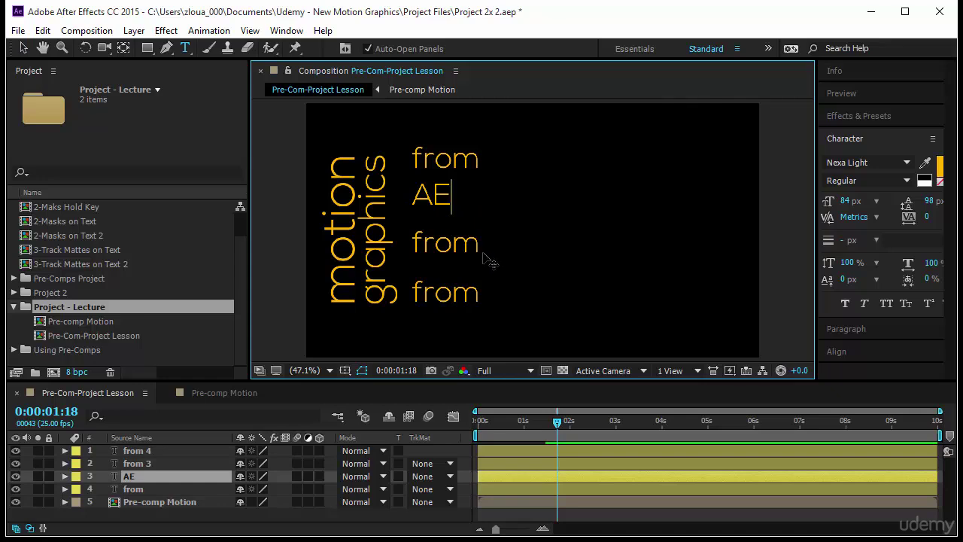
pyautogui.press('Escape')
pyautogui.doubleClick(446, 243)
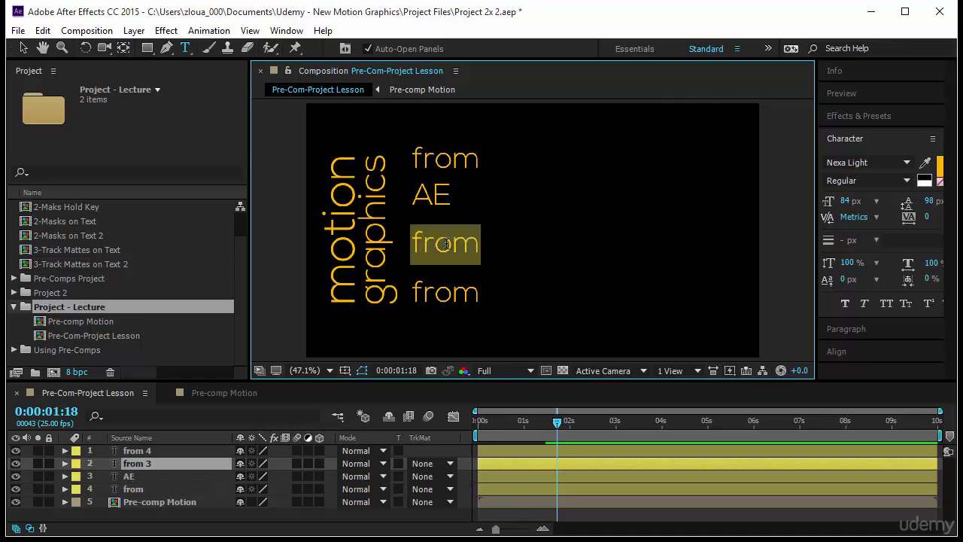
pyautogui.write('Scholl')
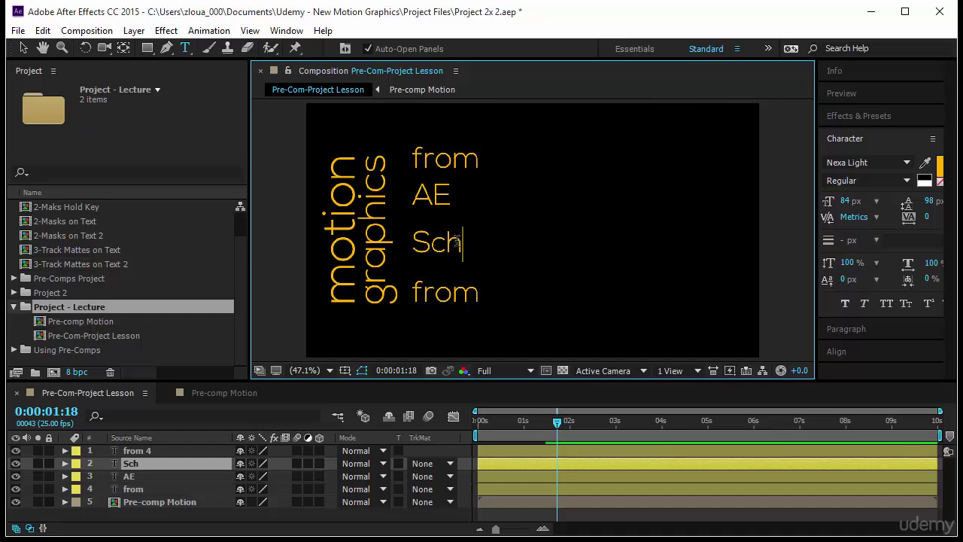
pyautogui.press('BackSpace')
pyautogui.press('BackSpace')
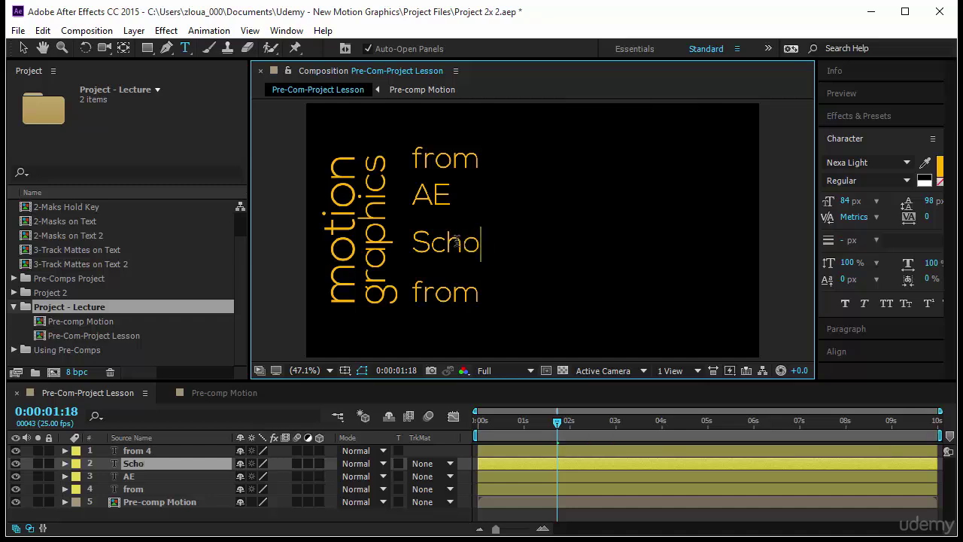
pyautogui.write('ol')
pyautogui.press('Escape')
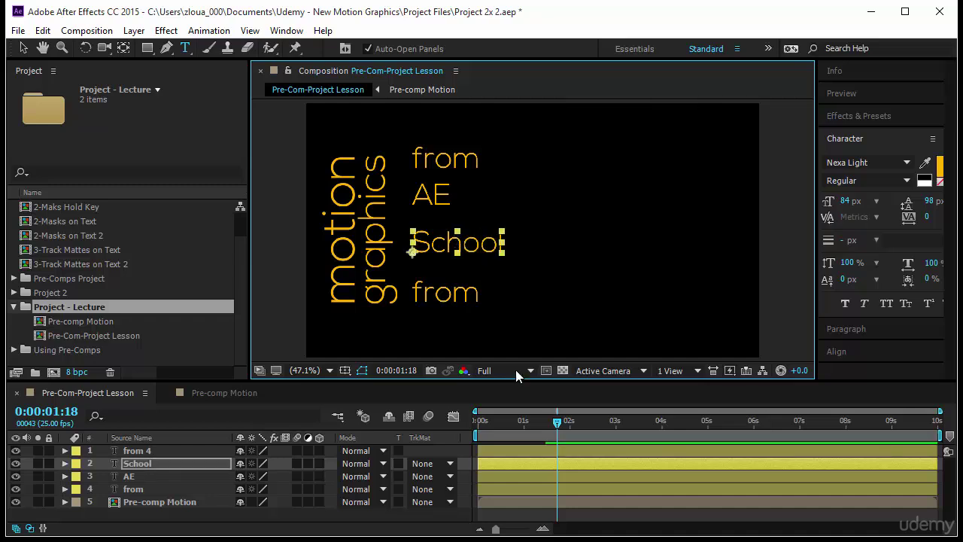
pyautogui.doubleClick(457, 299)
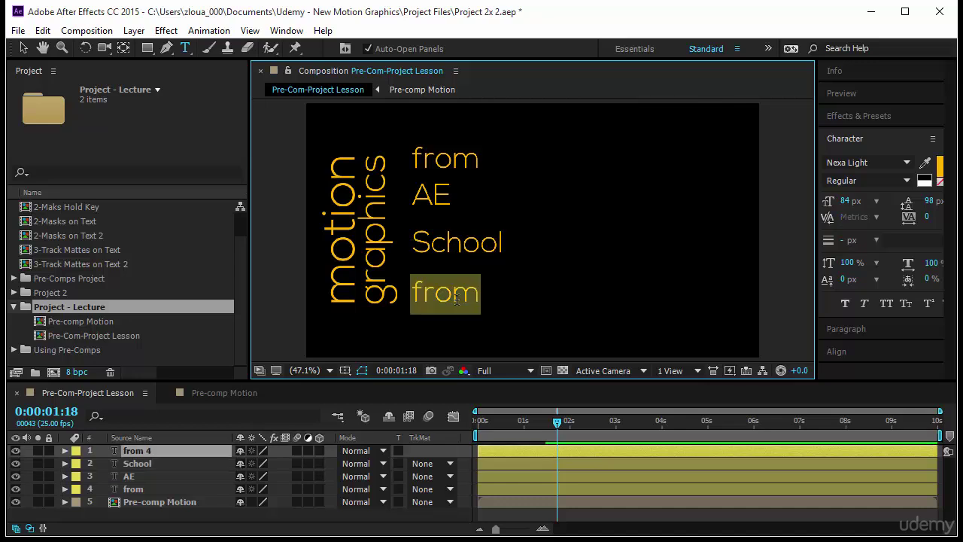
pyautogui.write('Online')
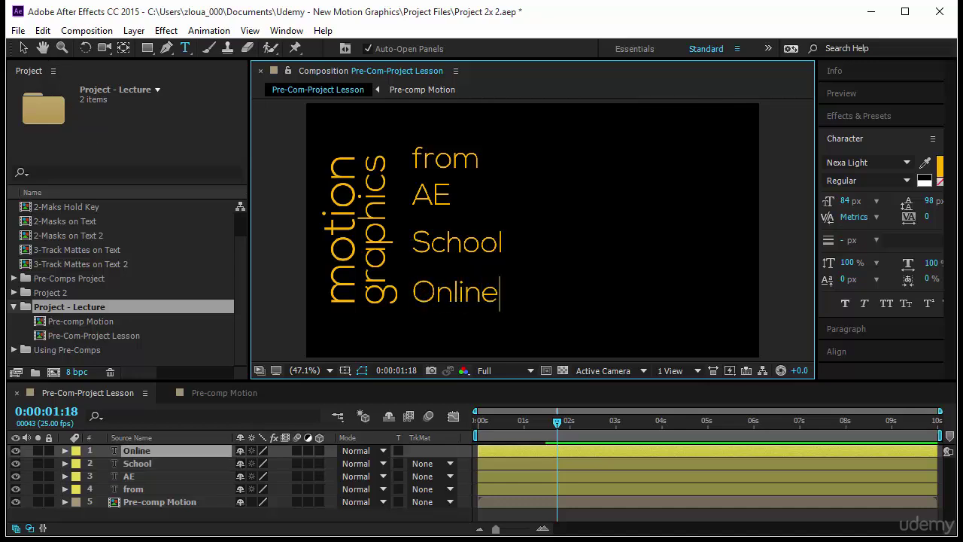
# Turn off snapping and move the "from" layer straight down slightly, level with the upper end of the vertical words.
pyautogui.click(27, 53)
pyautogui.click(442, 160)
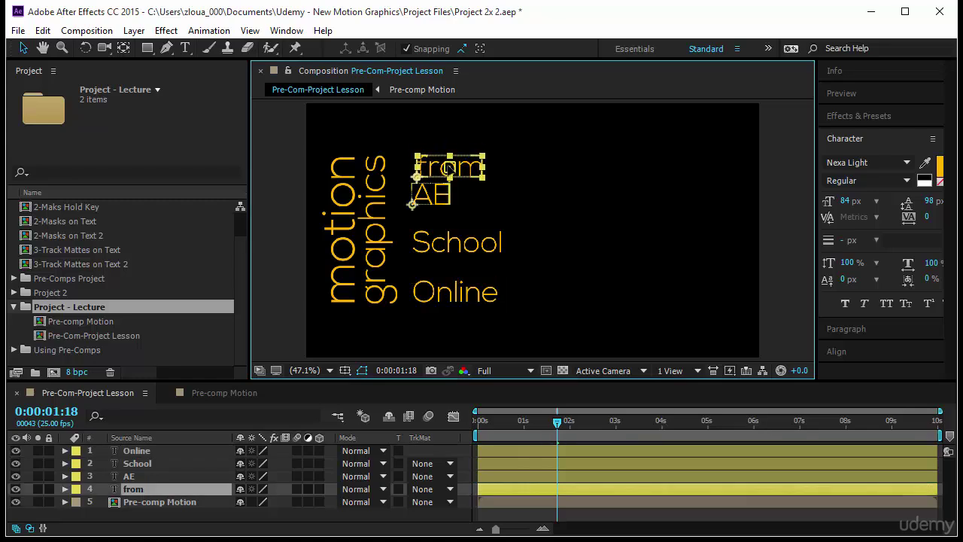
pyautogui.moveTo(442, 160); pyautogui.dragTo(468, 172)
pyautogui.click(407, 49)
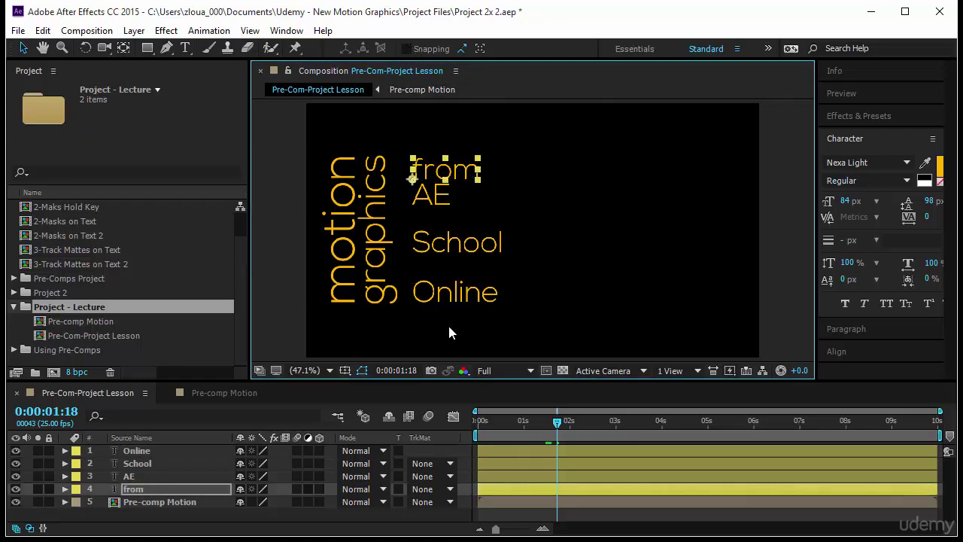
# Align the from, AE, School and Online layers along their left edges and distribute them evenly in the vertical direction.
pyautogui.hotkey('ctrl', 'shift', 'a')
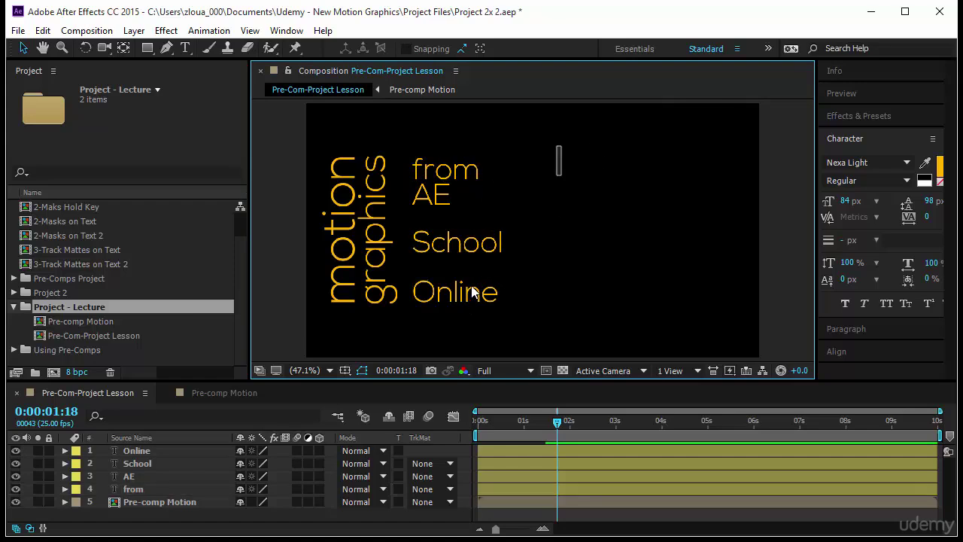
pyautogui.moveTo(473, 292); pyautogui.dragTo(512, 294)
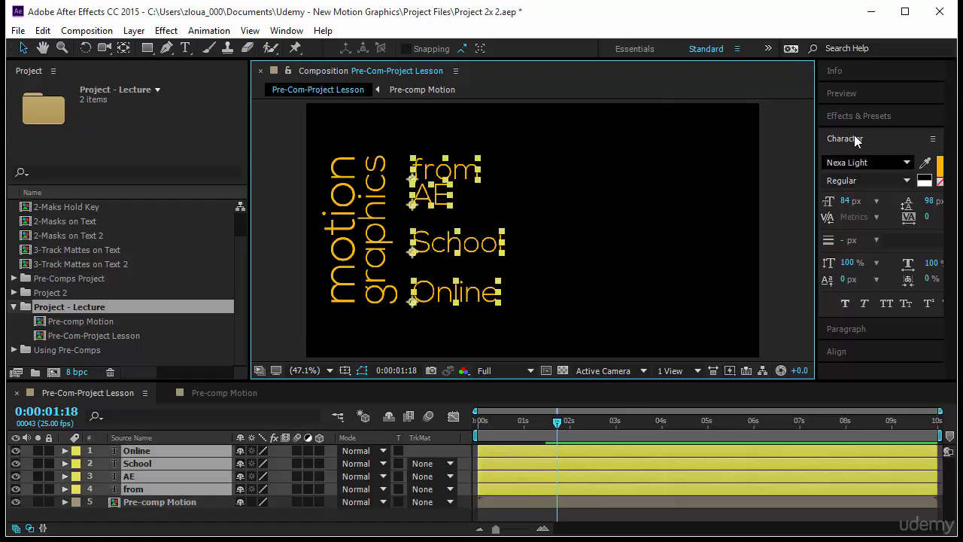
pyautogui.click(856, 352)
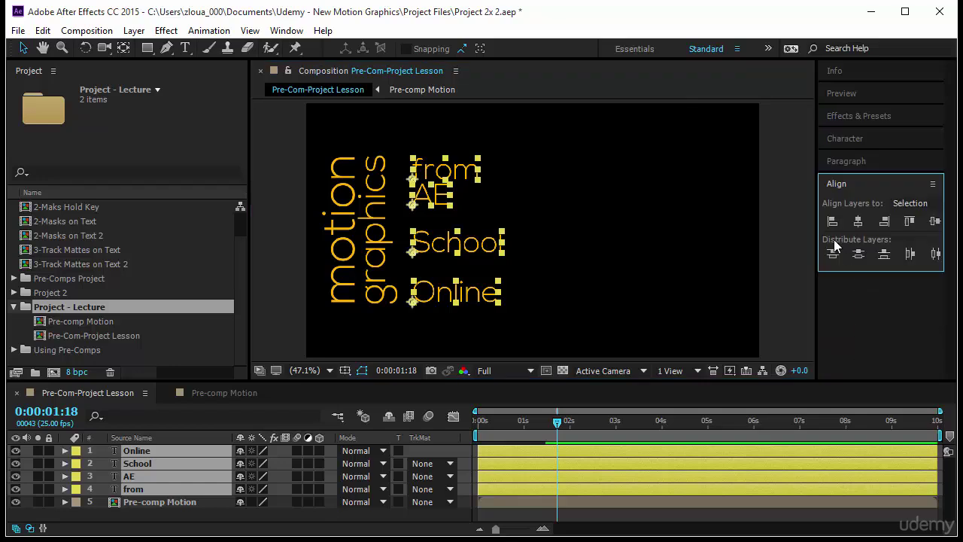
pyautogui.click(832, 221)
pyautogui.click(862, 257)
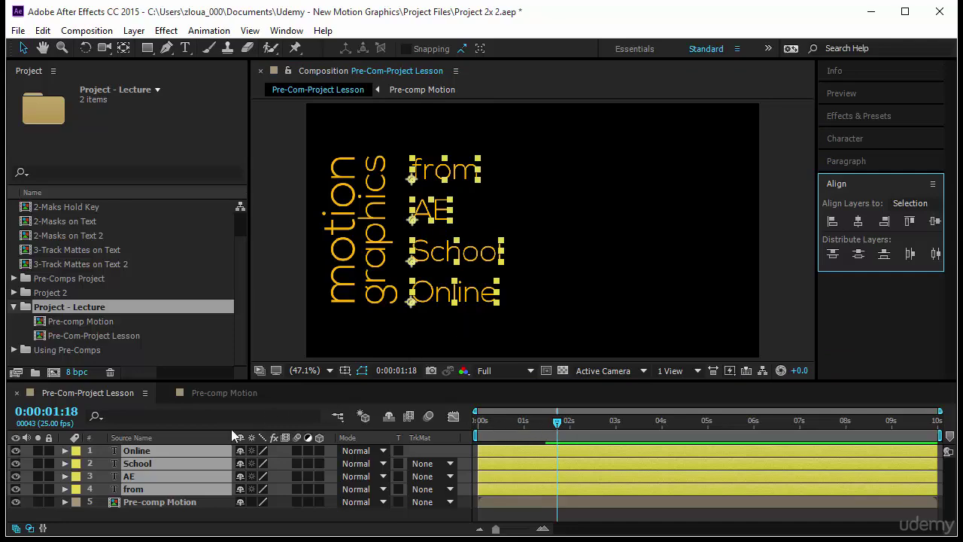
# Pre-compose the four selected text layers into a new composition named "Pre-comp from".
pyautogui.rightClick(188, 459)
pyautogui.click(230, 476)
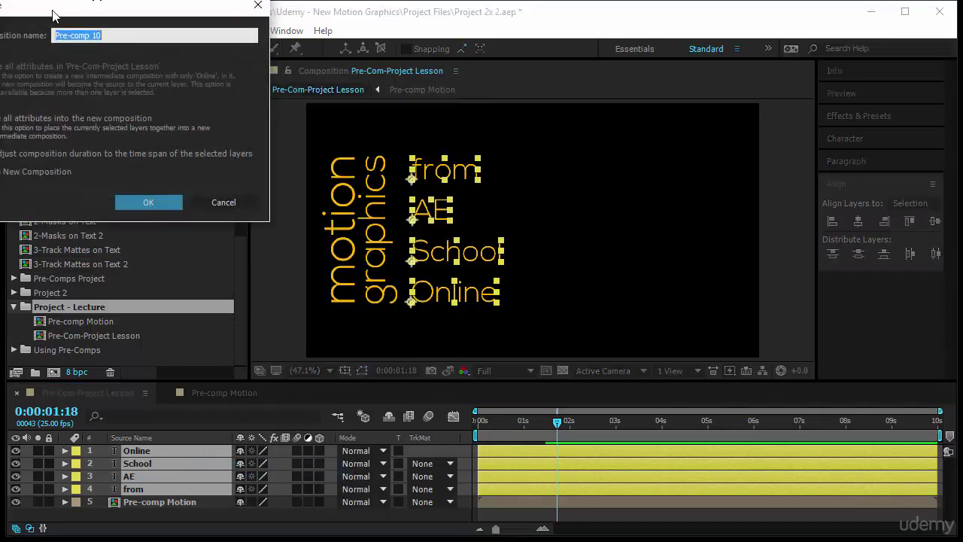
pyautogui.click(98, 34)
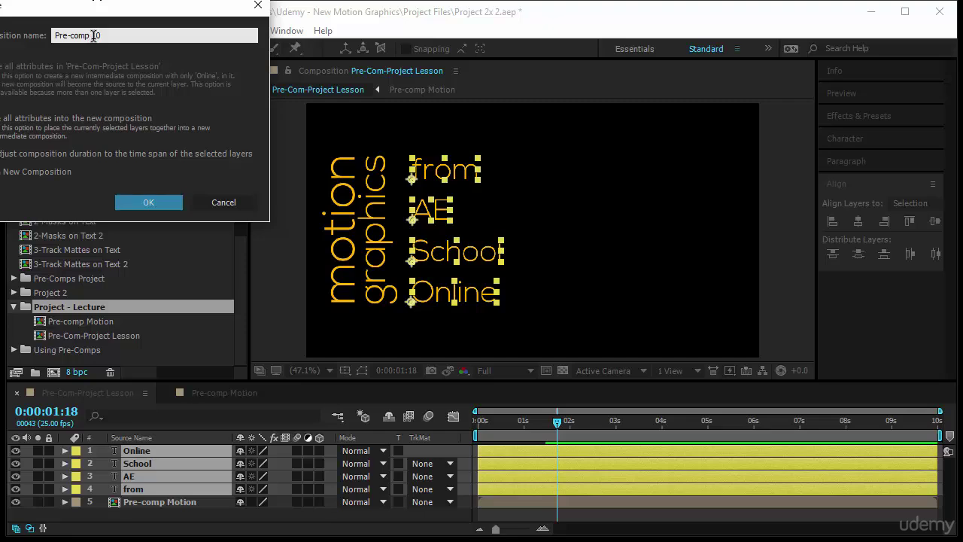
pyautogui.moveTo(93, 36); pyautogui.dragTo(183, 34)
pyautogui.write('from')
pyautogui.press('Return')
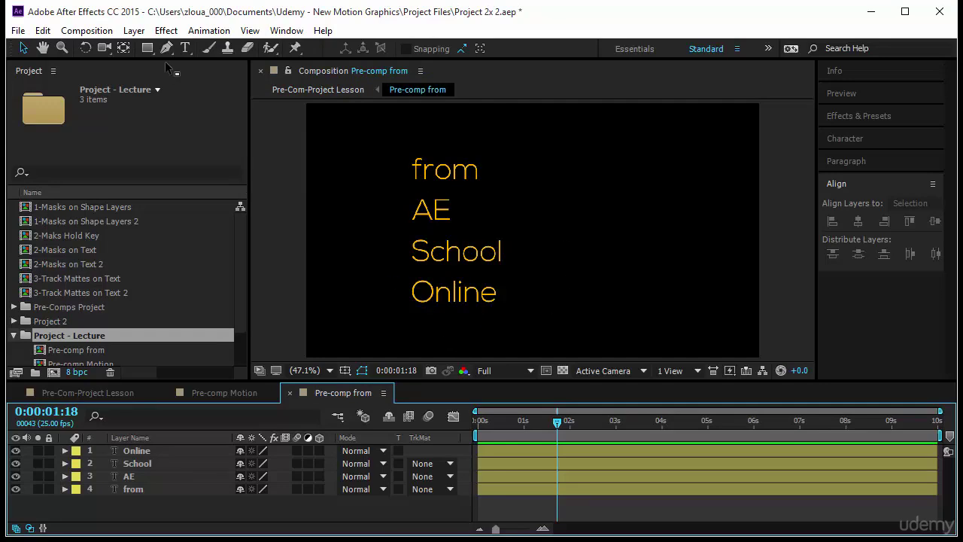
# Draw a region of interest around the four words with extra room on their right, and crop Pre-comp from to it.
pyautogui.click(546, 371)
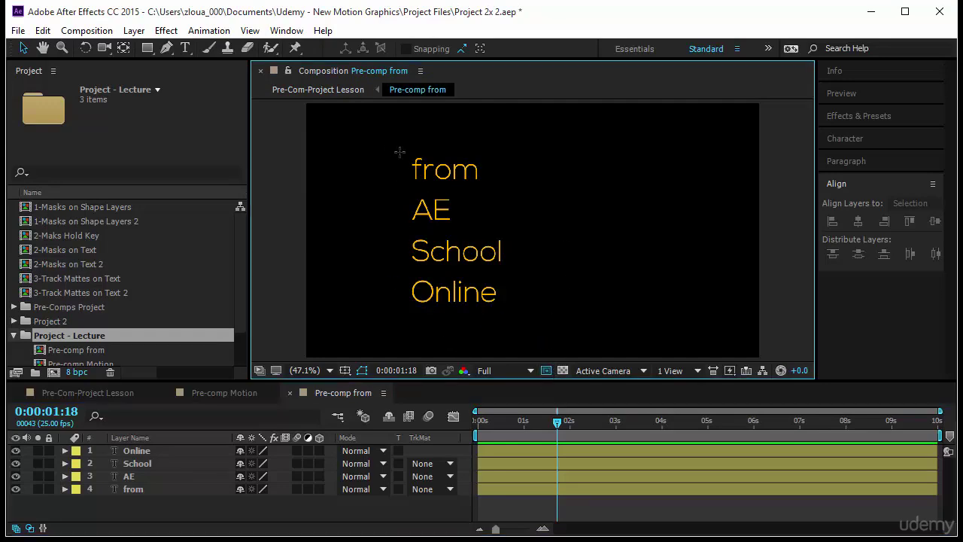
pyautogui.moveTo(401, 148); pyautogui.dragTo(518, 307)
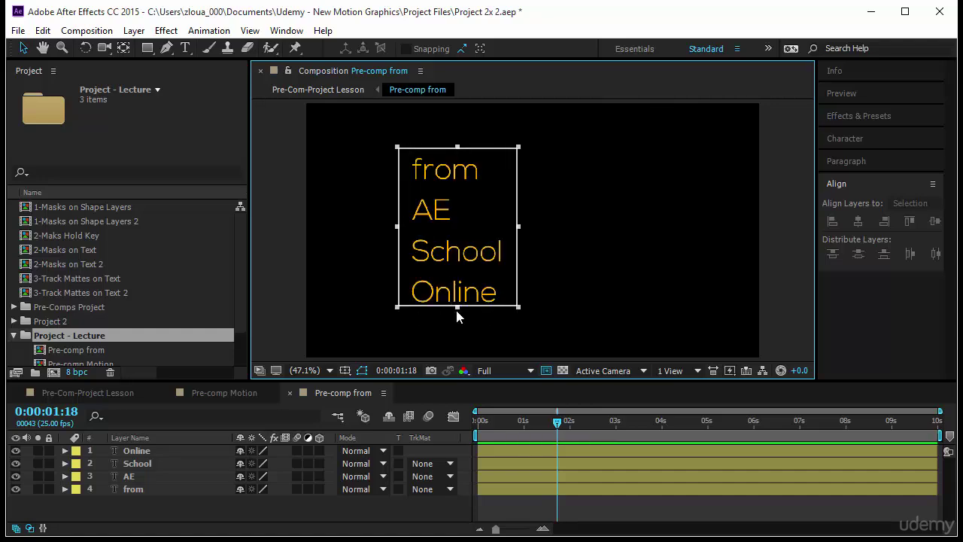
pyautogui.moveTo(456, 309); pyautogui.dragTo(457, 316)
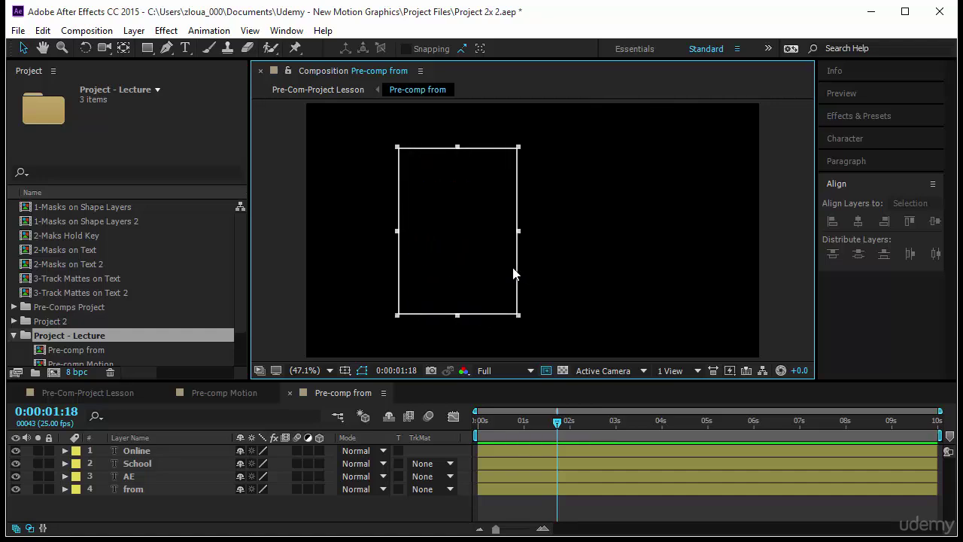
pyautogui.moveTo(519, 231); pyautogui.dragTo(546, 231)
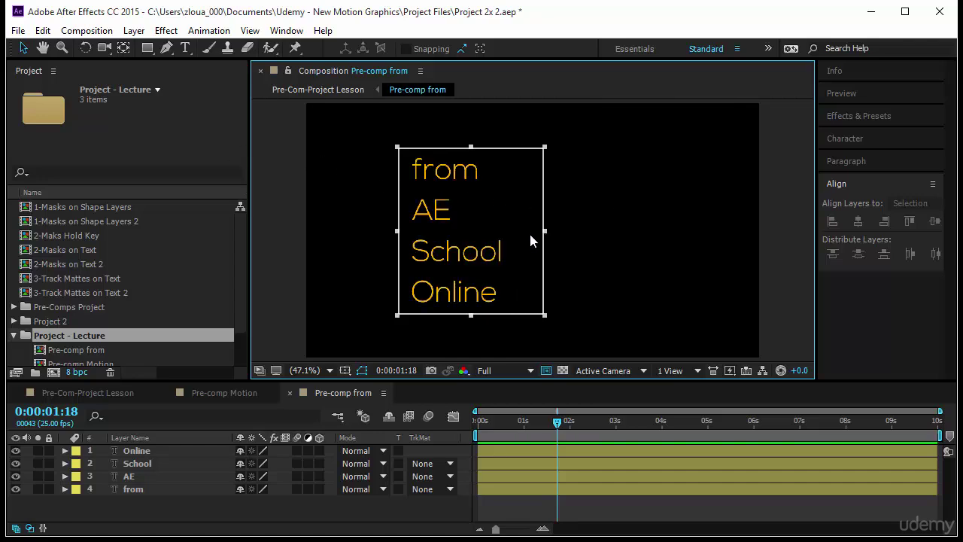
pyautogui.moveTo(541, 232); pyautogui.dragTo(543, 232)
pyautogui.click(106, 31)
pyautogui.click(165, 121)
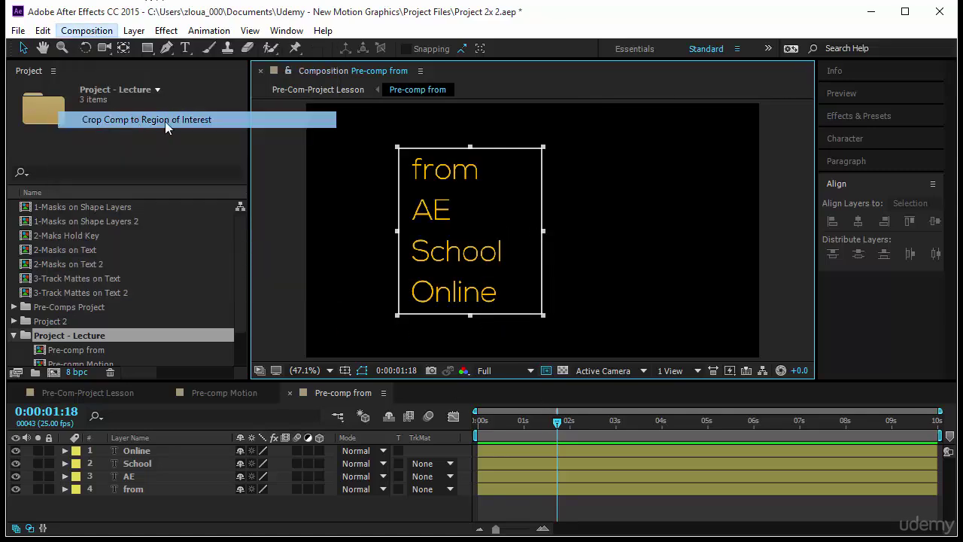
# Set Position keyframes for all four text layers at 0:00:00:10, and enlarge the timeline to show every layer.
pyautogui.moveTo(557, 419); pyautogui.dragTo(497, 438)
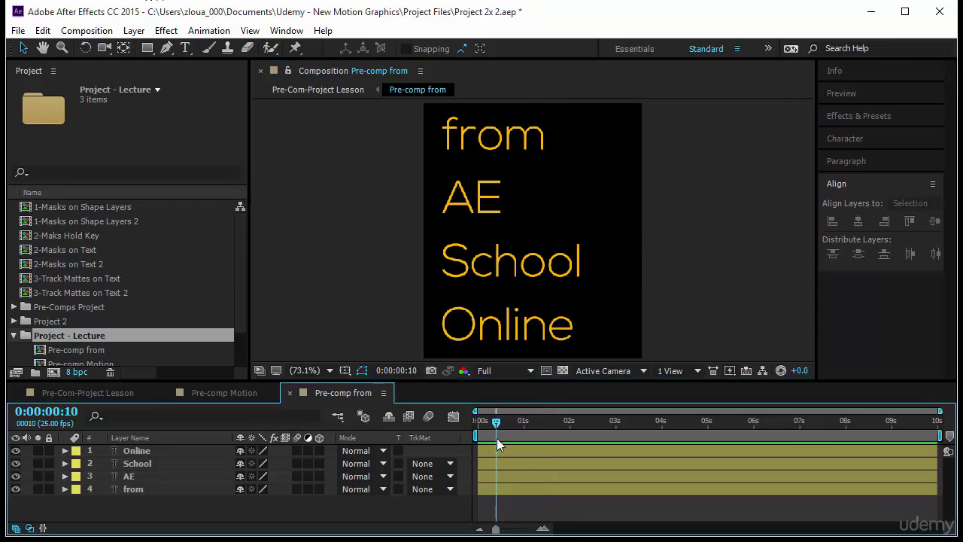
pyautogui.moveTo(192, 501); pyautogui.dragTo(206, 448)
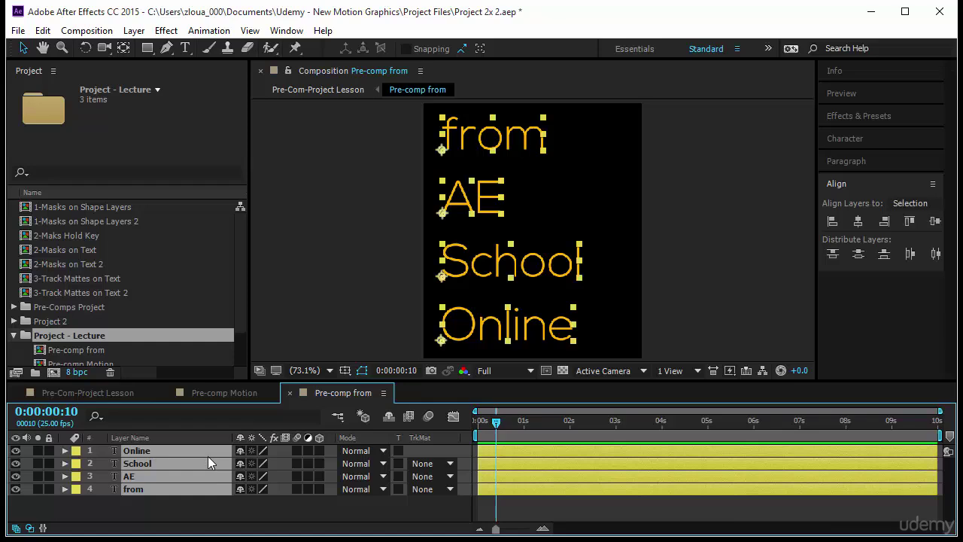
pyautogui.press('p')
pyautogui.click(103, 464)
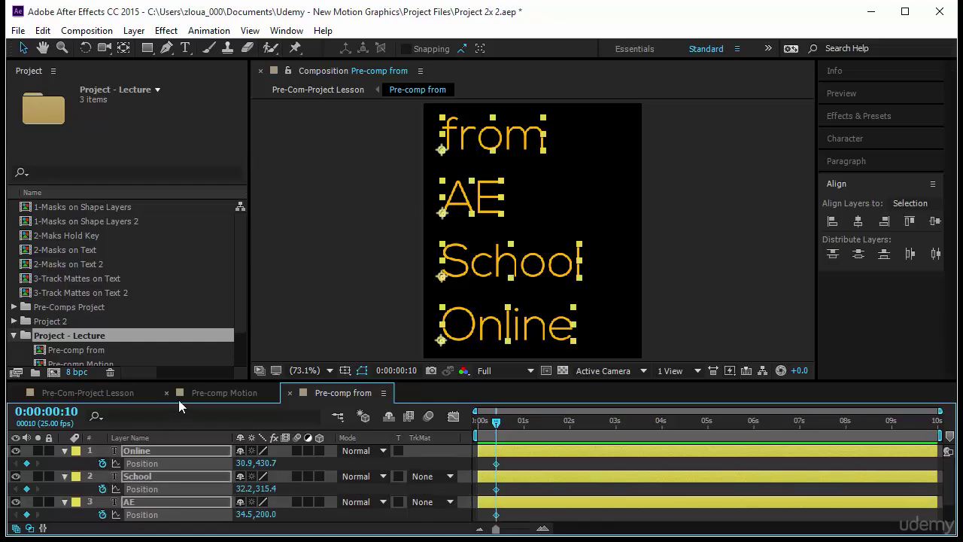
pyautogui.moveTo(183, 382); pyautogui.dragTo(183, 342)
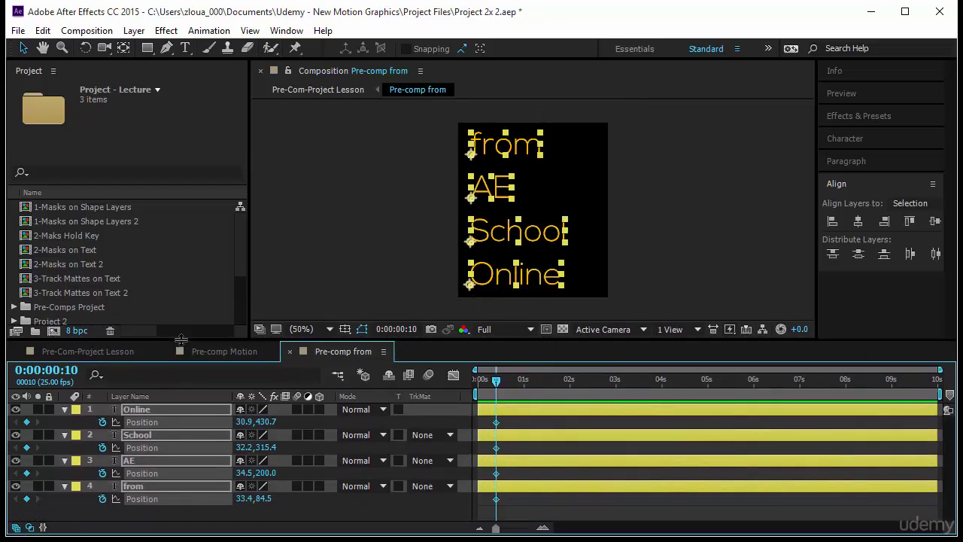
# At 0:00:00:00, move all four words horizontally just beyond the composition's right edge, to X positions of about 421 to 425.
pyautogui.click(724, 184)
pyautogui.moveTo(502, 385); pyautogui.dragTo(441, 394)
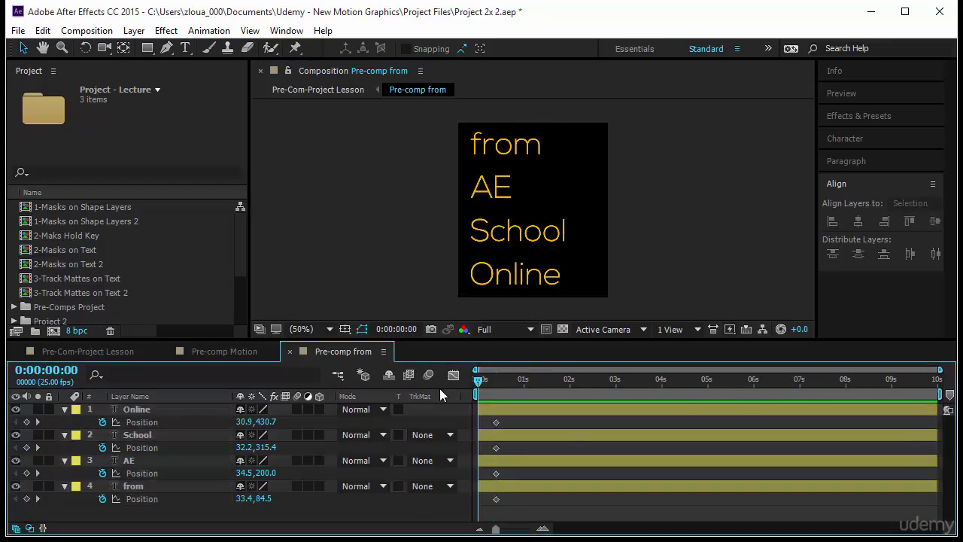
pyautogui.click(516, 156)
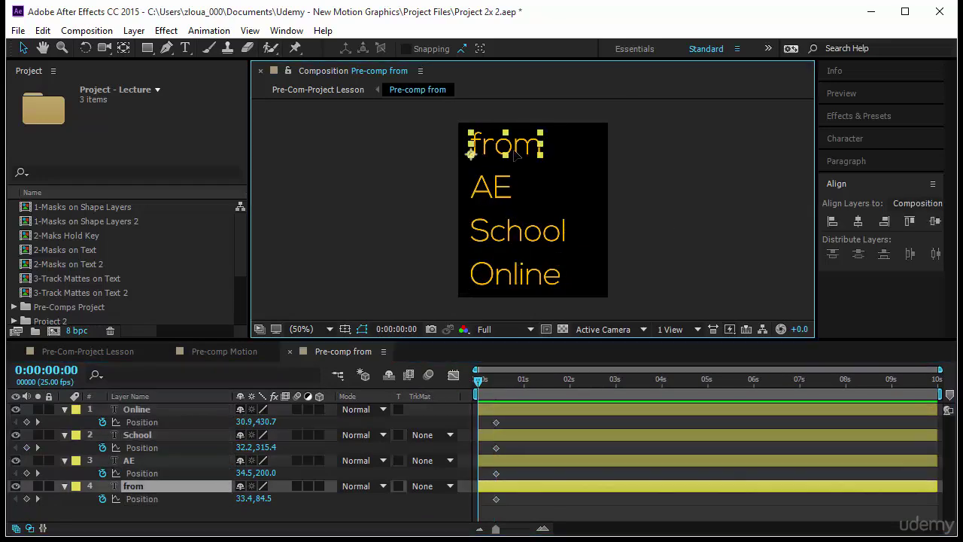
pyautogui.moveTo(536, 153); pyautogui.dragTo(674, 153)
pyautogui.moveTo(514, 287)
pyautogui.mouseDown()
pyautogui.moveTo(412, 203)
pyautogui.moveTo(527, 293)
pyautogui.mouseUp()
pyautogui.click(456, 248)
pyautogui.moveTo(539, 241); pyautogui.dragTo(685, 241)
pyautogui.click(661, 147)
pyautogui.moveTo(661, 146); pyautogui.dragTo(669, 146)
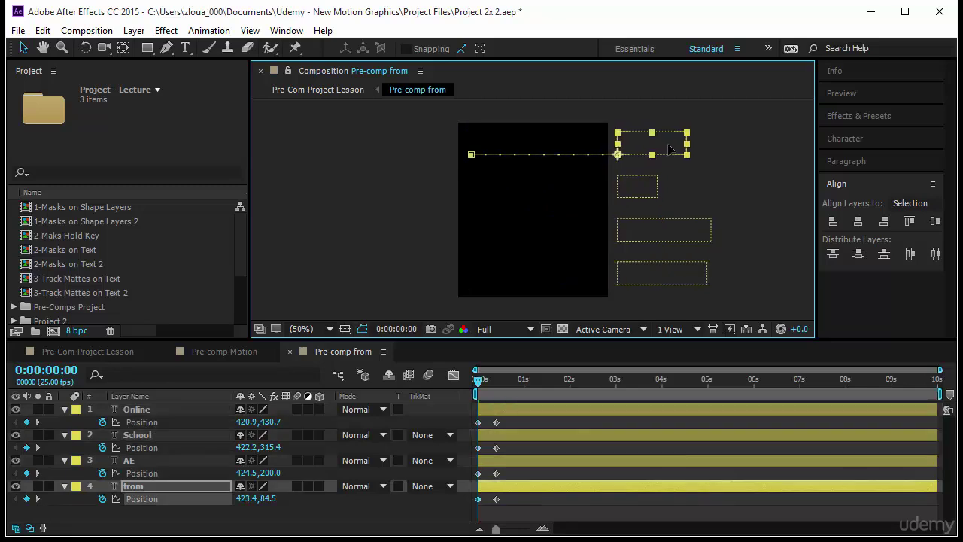
# Stagger the AE, School and Online layers to start at about frames 6, 14 and 22, and preview the slide-in.
pyautogui.click(851, 91)
pyautogui.click(866, 115)
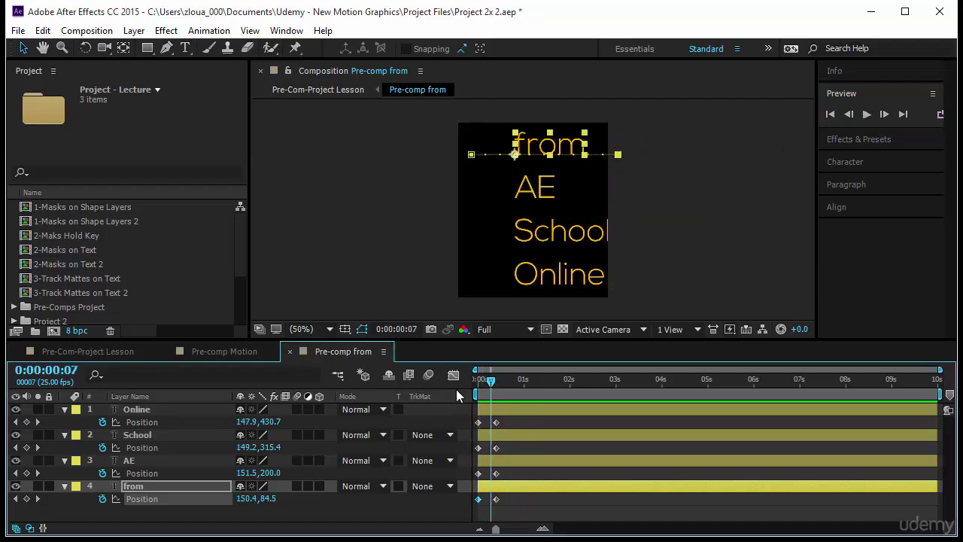
pyautogui.moveTo(500, 463); pyautogui.dragTo(566, 412)
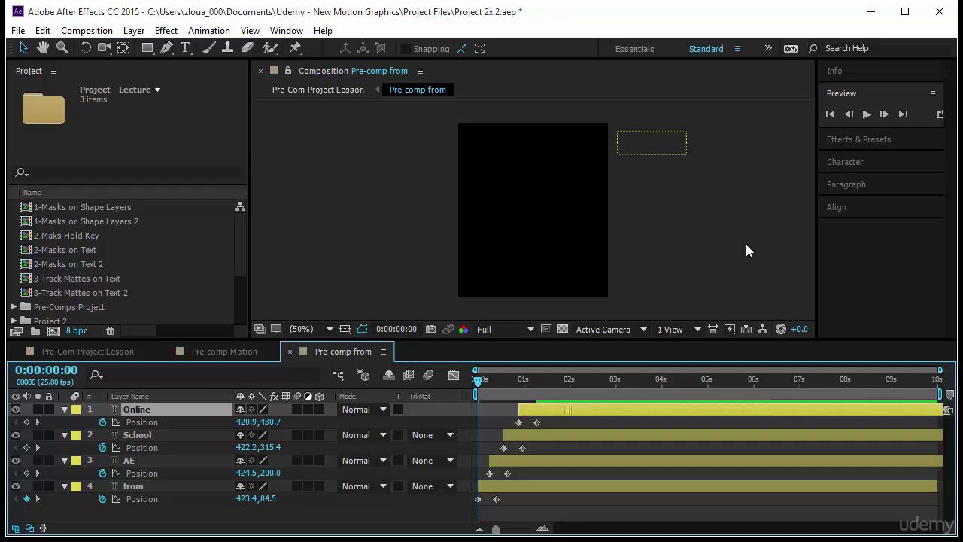
pyautogui.click(865, 113)
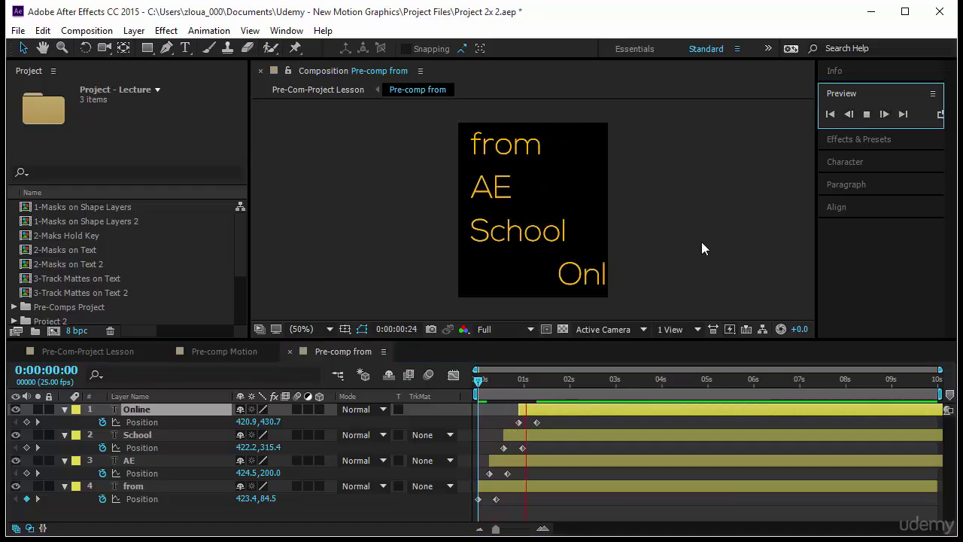
# Enable motion blur on all four text layers and for the composition, and preview the animation again.
pyautogui.moveTo(297, 413); pyautogui.dragTo(304, 496)
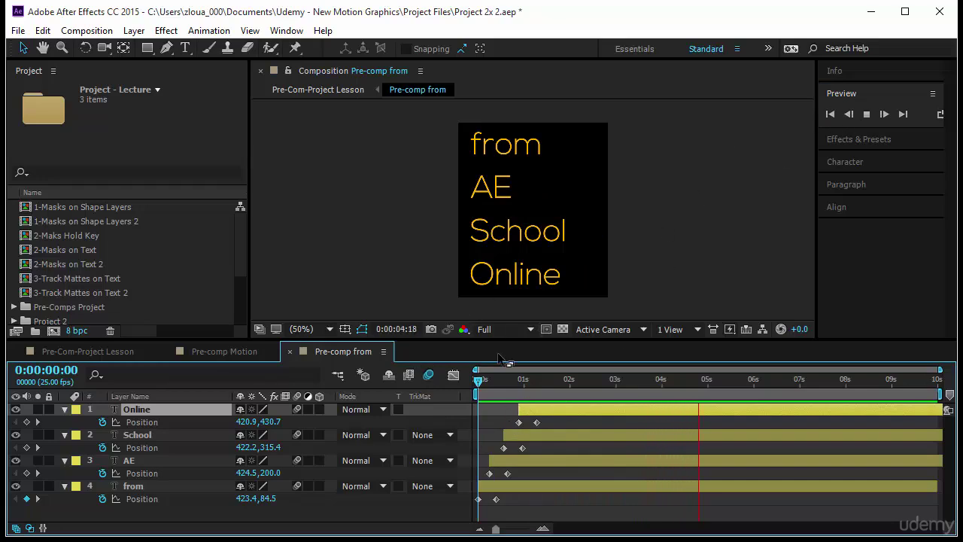
pyautogui.moveTo(617, 130); pyautogui.dragTo(816, 155)
pyautogui.click(867, 114)
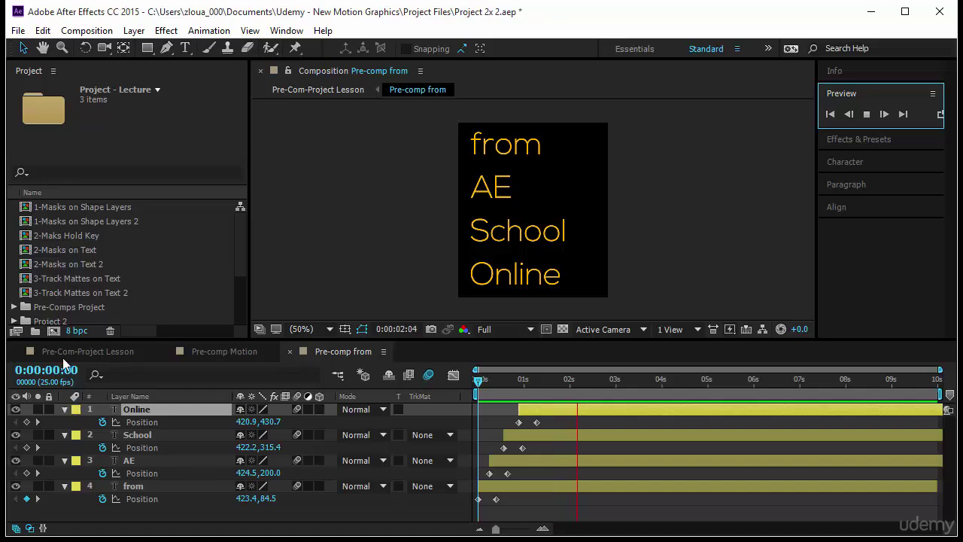
# In Pre-Com-Project Lesson, place the "from" pre-comp right beside "motion graphics" and scale it down slightly to match its height.
pyautogui.click(87, 351)
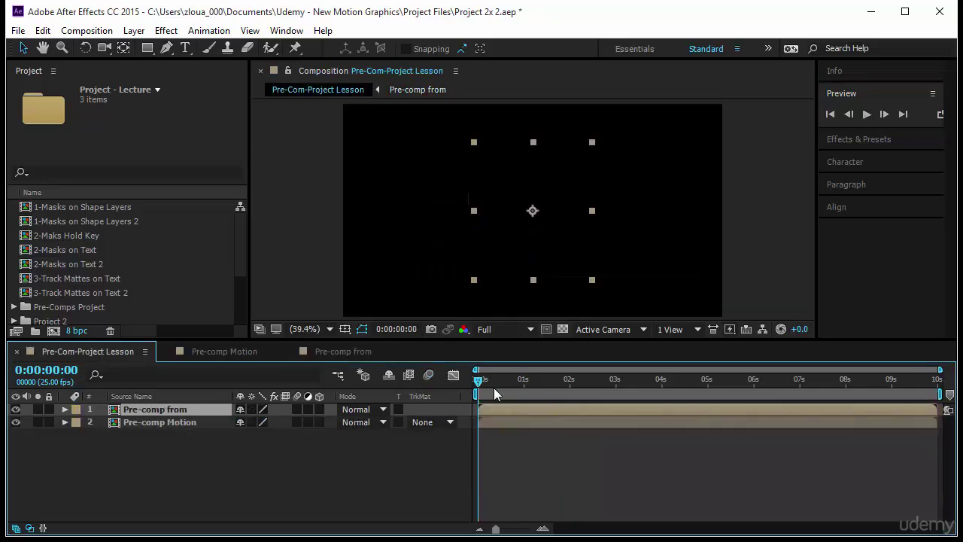
pyautogui.moveTo(493, 388); pyautogui.dragTo(562, 395)
pyautogui.moveTo(516, 244); pyautogui.dragTo(468, 236)
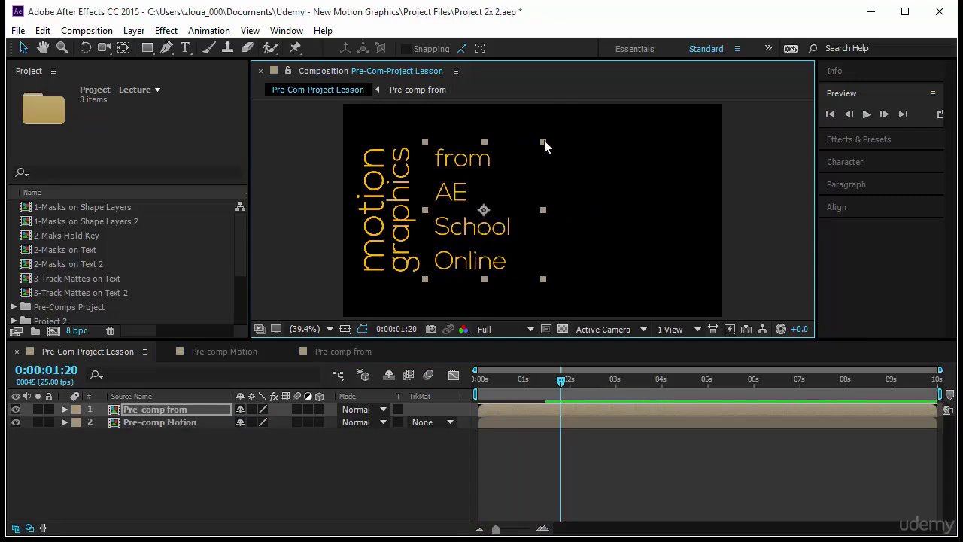
pyautogui.moveTo(544, 141); pyautogui.dragTo(540, 145)
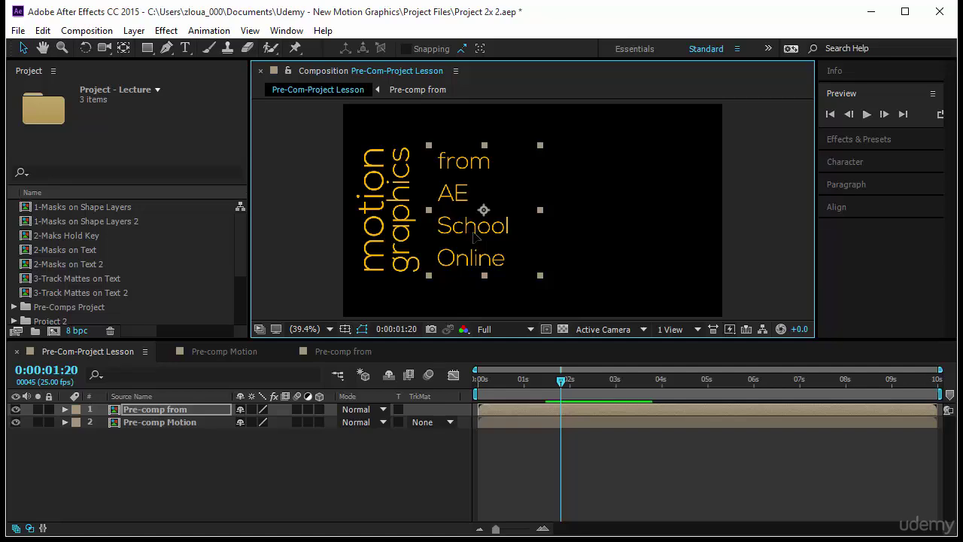
# Delay the Pre-comp from layer to start at about 1.5 seconds, and preview the combined animation from the beginning.
pyautogui.moveTo(490, 408); pyautogui.dragTo(580, 410)
pyautogui.moveTo(561, 379)
pyautogui.mouseDown()
pyautogui.moveTo(446, 398)
pyautogui.moveTo(485, 378)
pyautogui.moveTo(532, 412)
pyautogui.moveTo(565, 415)
pyautogui.moveTo(543, 381)
pyautogui.mouseUp()
pyautogui.press('Home')
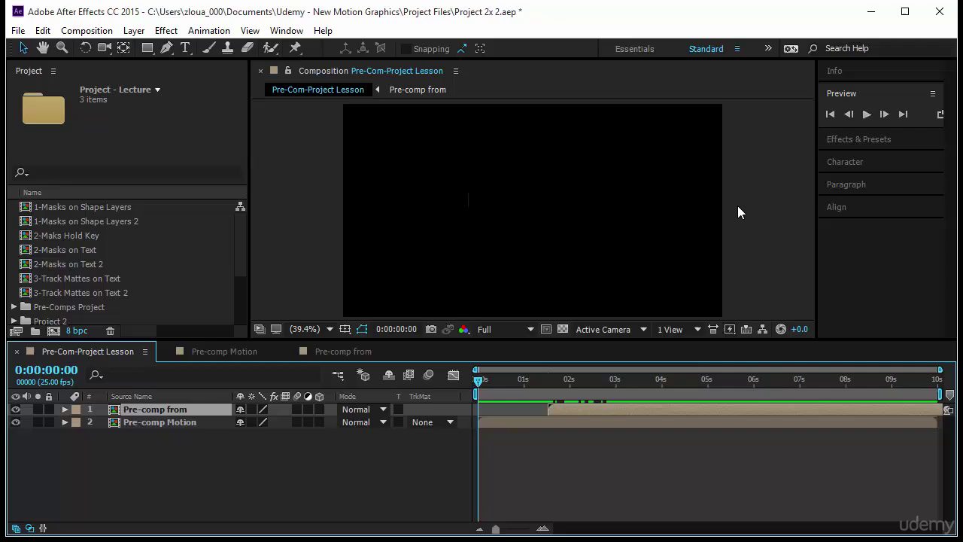
pyautogui.click(867, 114)
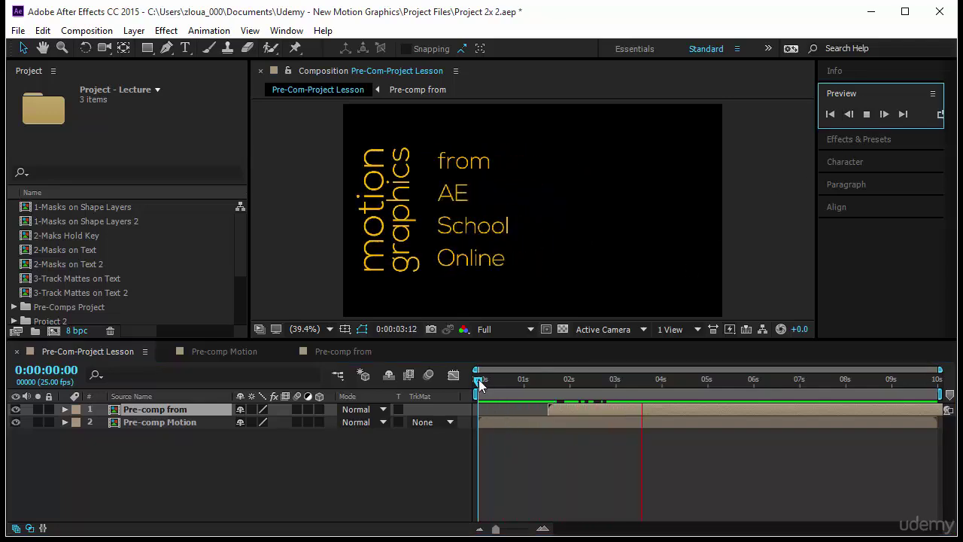
# At 0:00:02:24, add a text layer reading "AWESOME" in the empty area beside the "from AE School Online" words.
pyautogui.moveTo(479, 384); pyautogui.dragTo(614, 381)
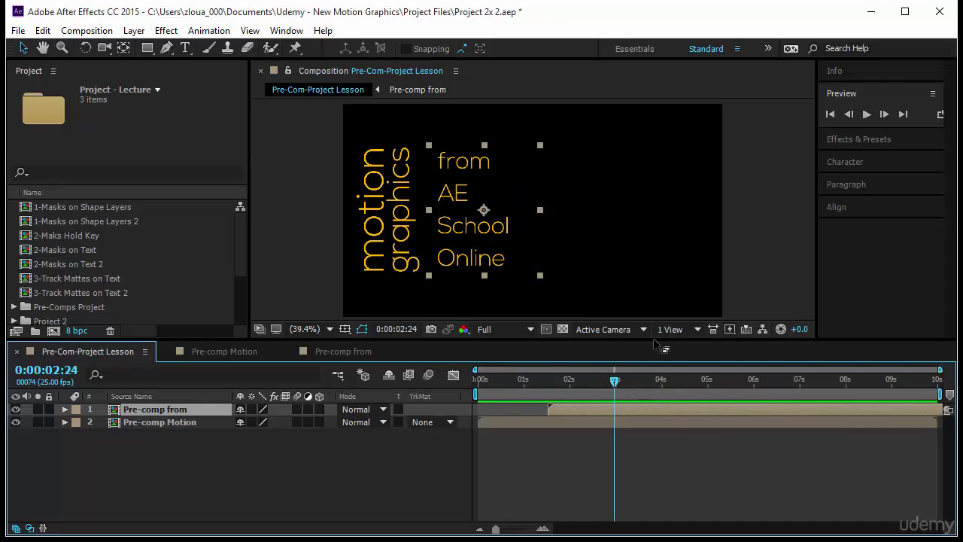
pyautogui.click(185, 48)
pyautogui.click(573, 165)
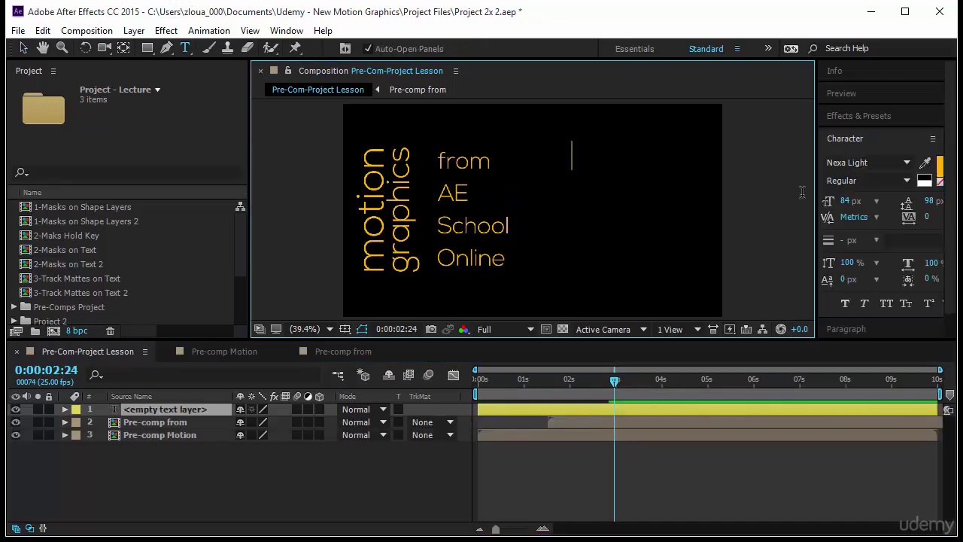
pyautogui.write('AWE')
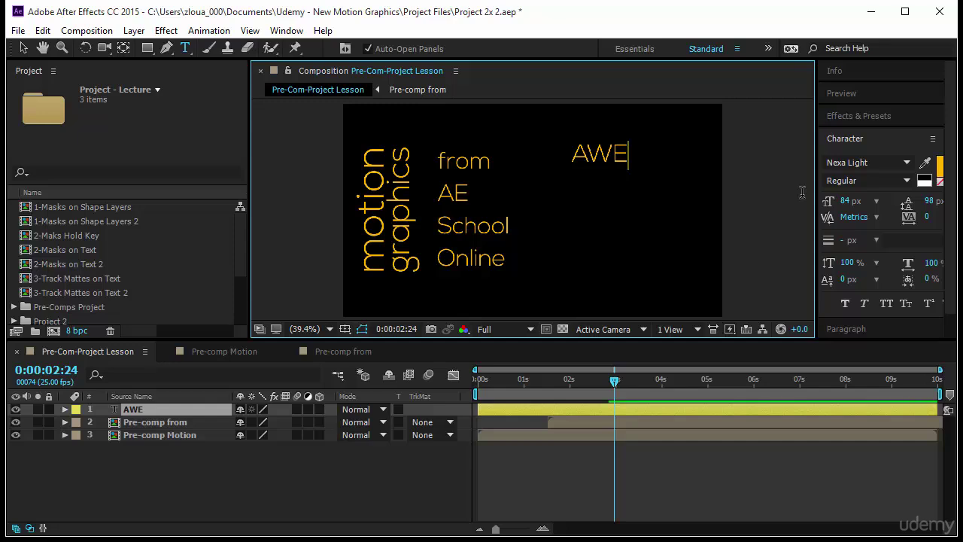
pyautogui.write('SOME')
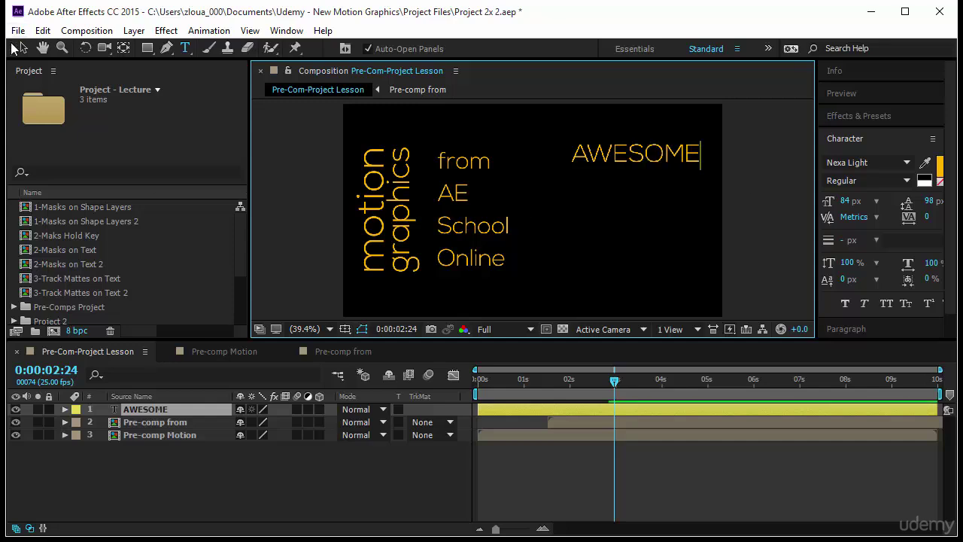
pyautogui.click(22, 48)
# Duplicate the AWESOME text layer, place the copy directly below it, and change its text to "simple".
pyautogui.hotkey('ctrl', 'd')
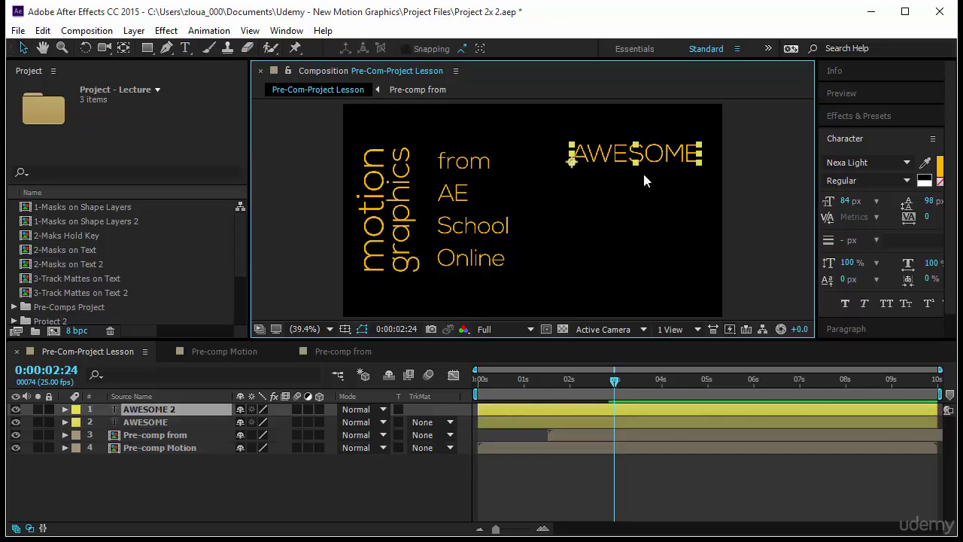
pyautogui.moveTo(655, 155); pyautogui.dragTo(656, 191)
pyautogui.doubleClick(667, 185)
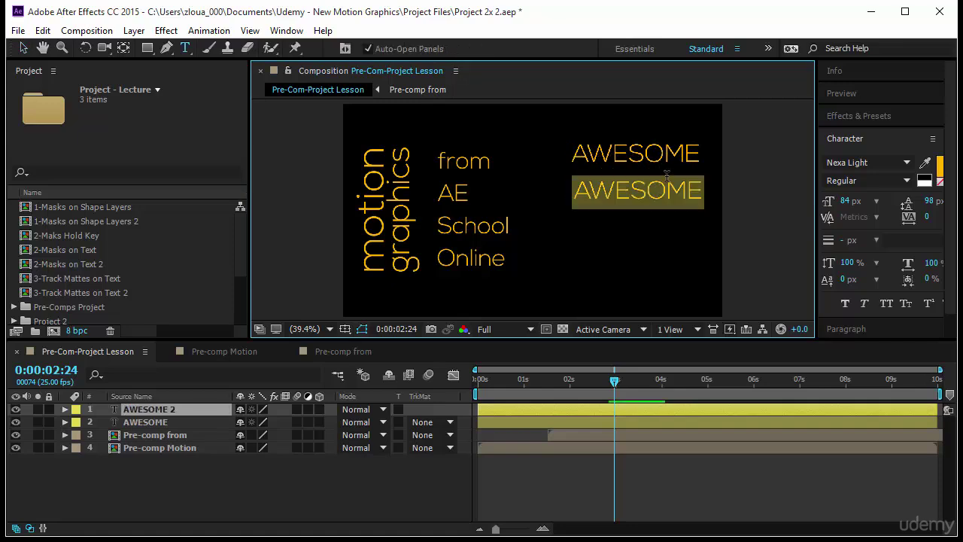
pyautogui.write('simple')
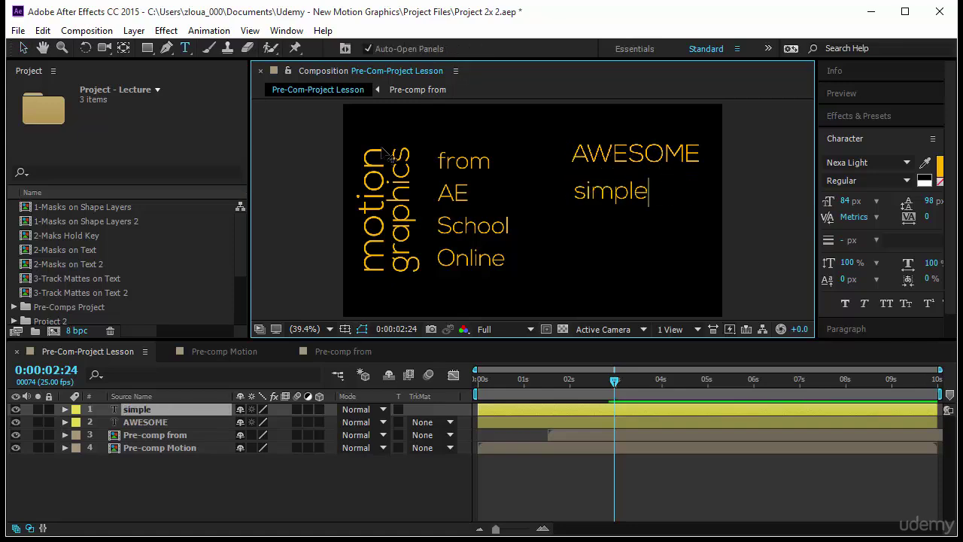
pyautogui.click(22, 49)
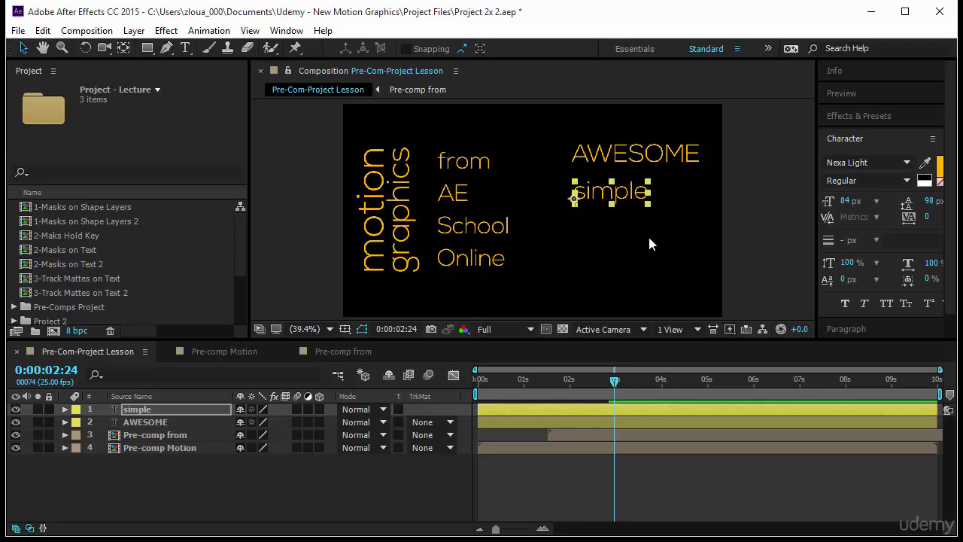
# Duplicate the simple text layer, place the copy directly below it, and change its text to "techniques".
pyautogui.hotkey('ctrl', 'd')
pyautogui.moveTo(611, 193); pyautogui.dragTo(612, 230)
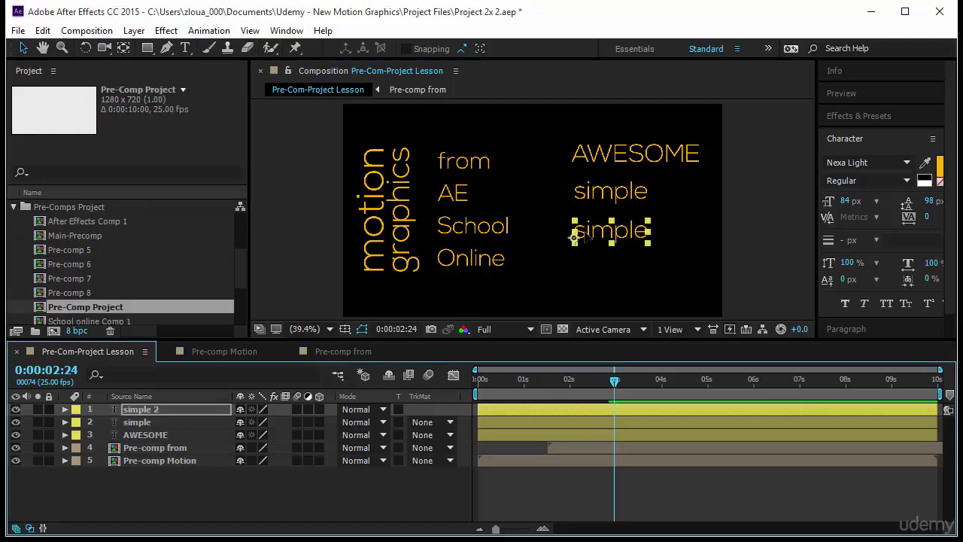
pyautogui.doubleClick(604, 233)
pyautogui.write('tech')
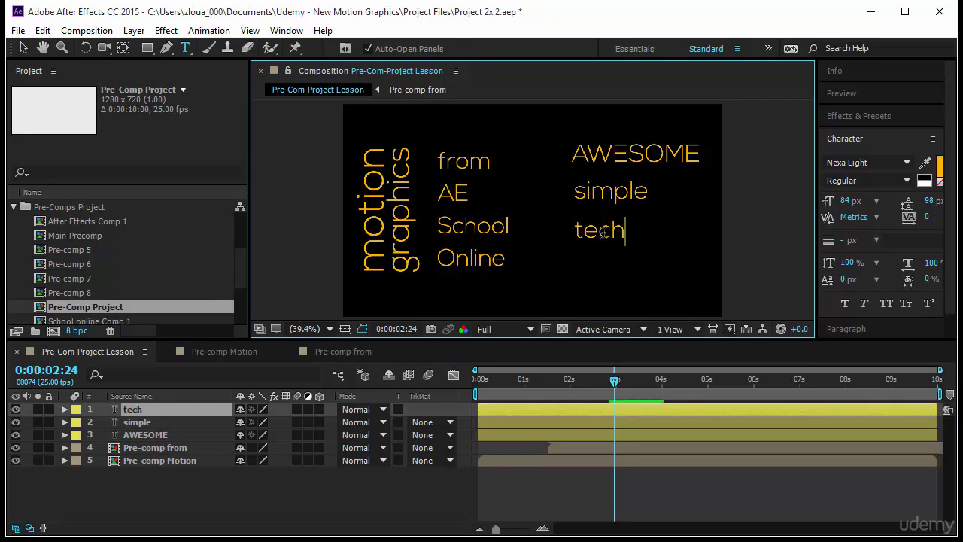
pyautogui.write('niques')
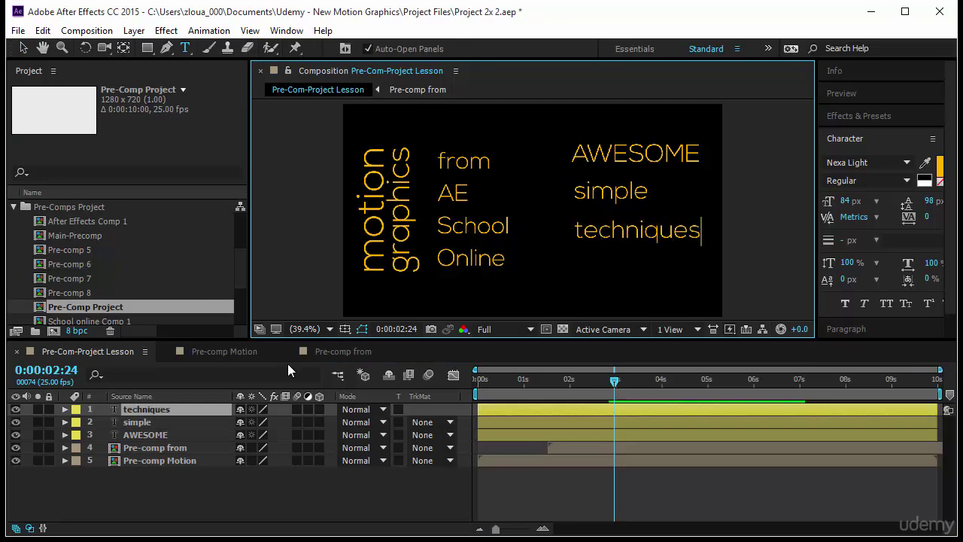
pyautogui.click(23, 48)
# Stack the three words closely, with AWESOME in faux bold, simple at 154 px and techniques at 87 px.
pyautogui.moveTo(566, 161); pyautogui.dragTo(566, 183)
pyautogui.moveTo(626, 174); pyautogui.dragTo(607, 207)
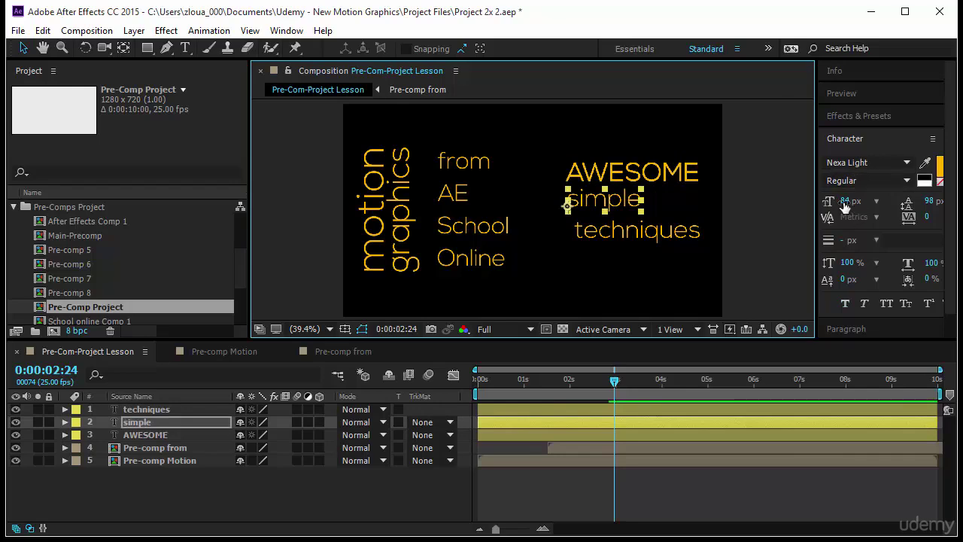
pyautogui.moveTo(845, 207); pyautogui.dragTo(913, 209)
pyautogui.moveTo(666, 207); pyautogui.dragTo(669, 240)
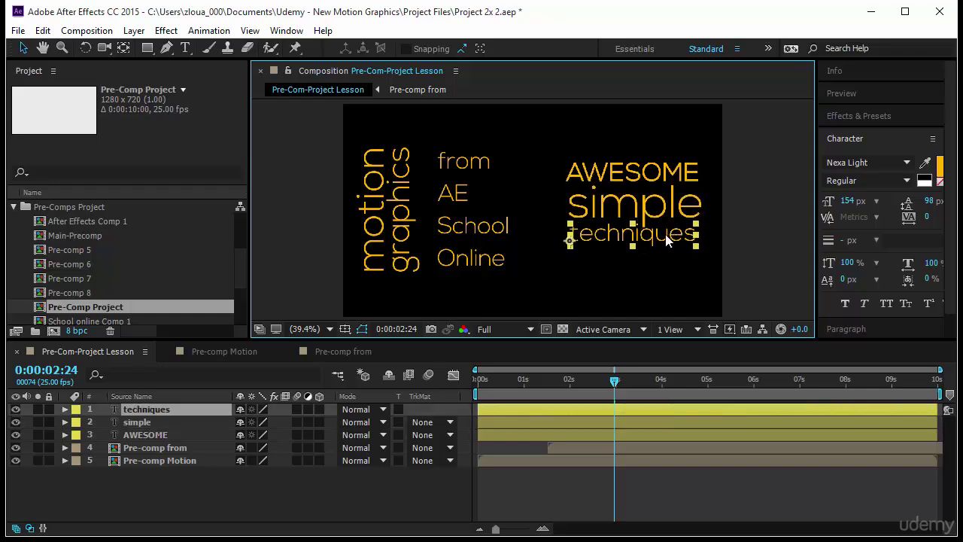
pyautogui.moveTo(843, 201); pyautogui.dragTo(846, 201)
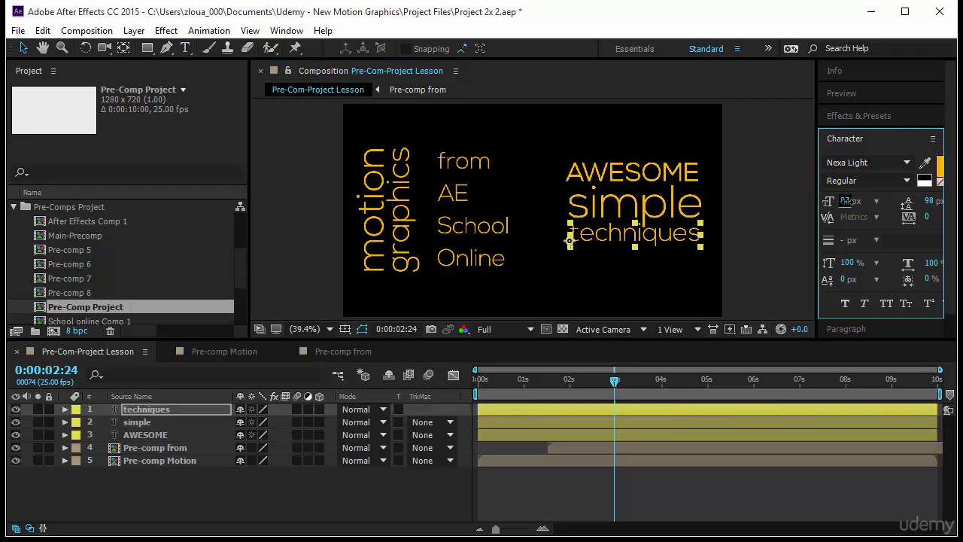
pyautogui.click(761, 244)
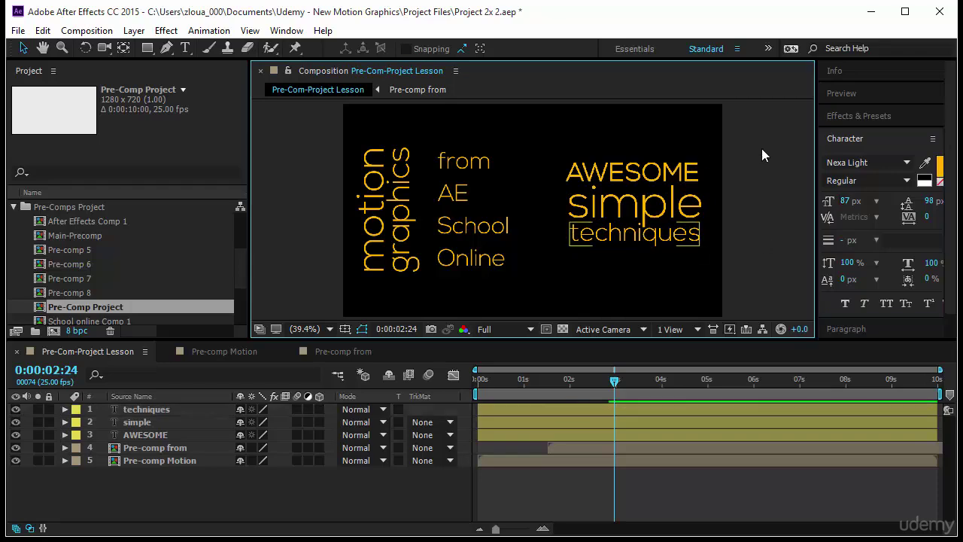
# Align the AWESOME, simple and techniques layers to their left edges and distribute them evenly by vertical center.
pyautogui.moveTo(754, 147); pyautogui.dragTo(565, 257)
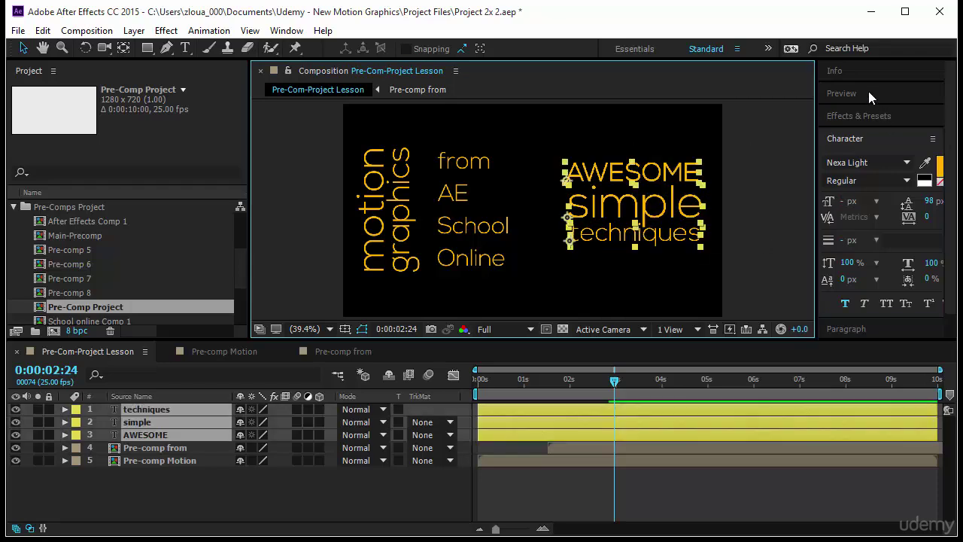
pyautogui.click(866, 325)
pyautogui.click(858, 263)
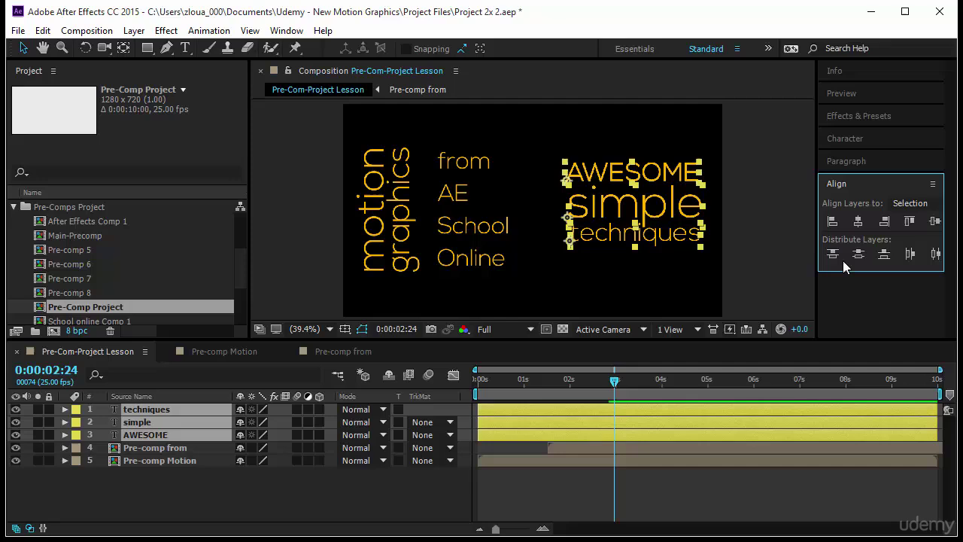
pyautogui.click(825, 223)
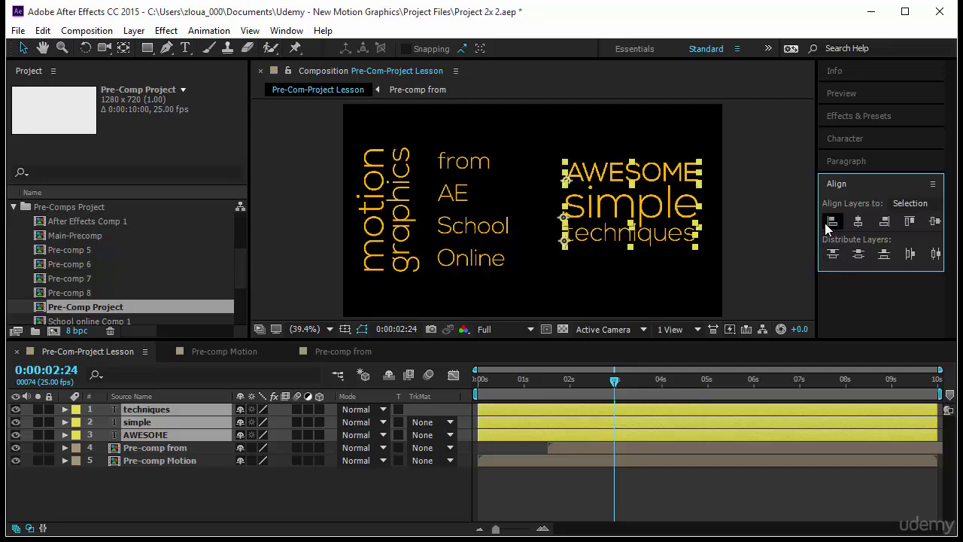
pyautogui.click(859, 254)
pyautogui.click(777, 246)
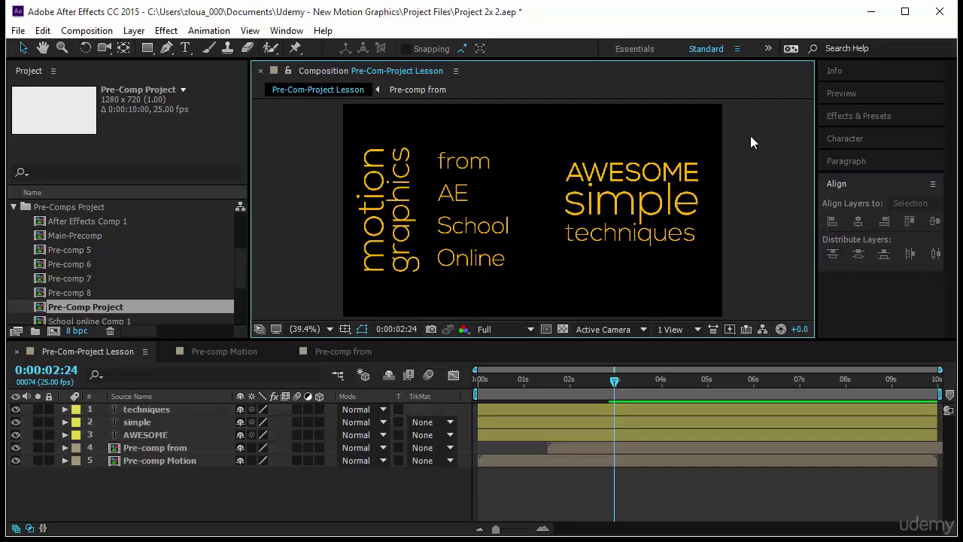
# Pre-compose the three text layers as "Pre-comp Awesome", moving all attributes and opening the new composition.
pyautogui.moveTo(751, 136); pyautogui.dragTo(630, 250)
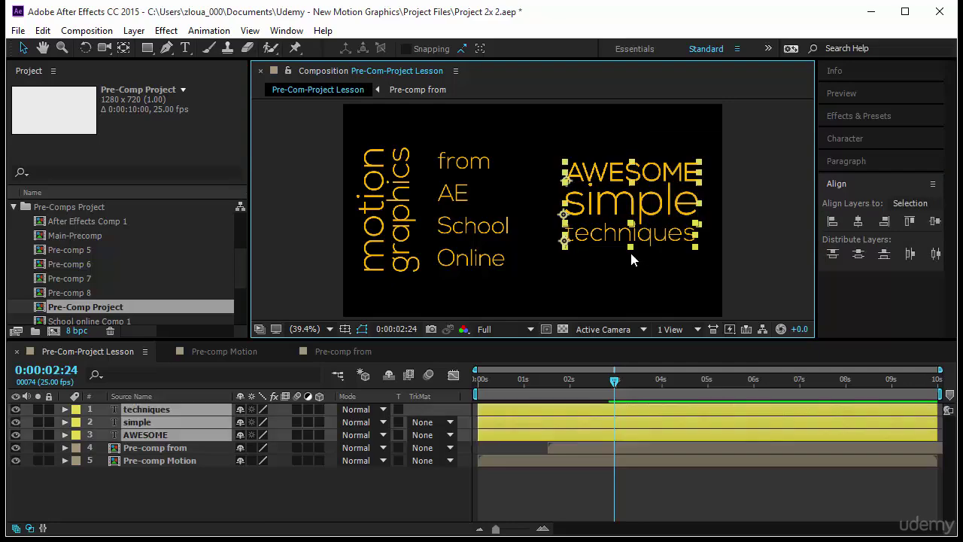
pyautogui.rightClick(207, 408)
pyautogui.click(271, 465)
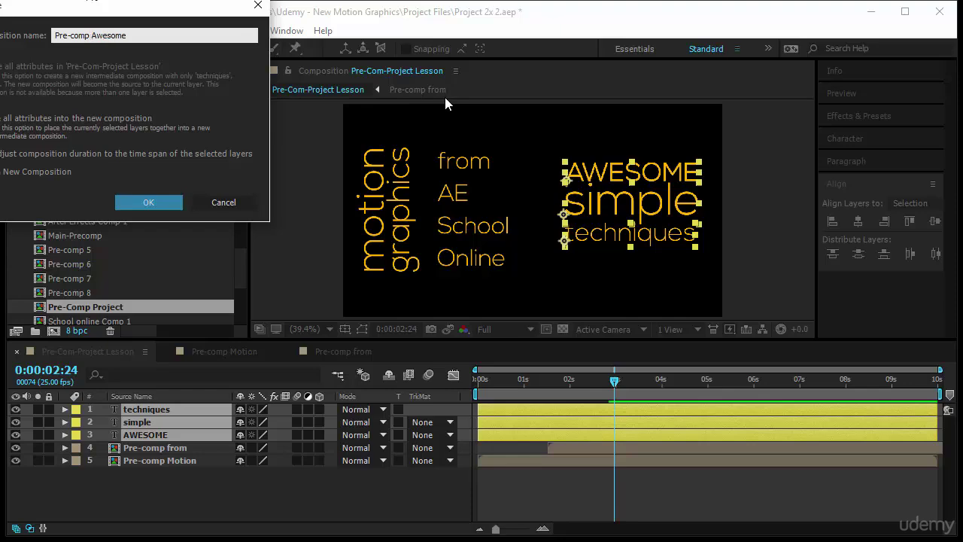
pyautogui.press('Return')
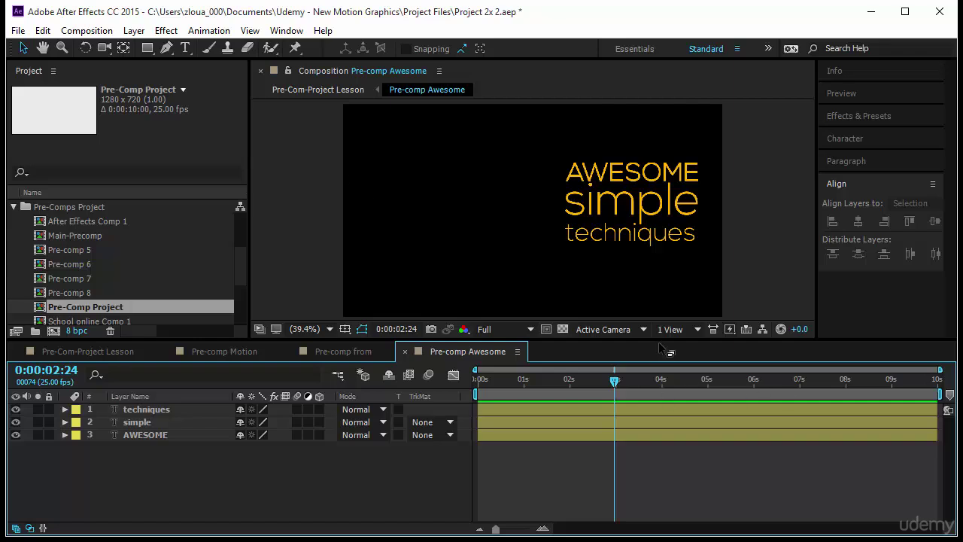
# Draw a region of interest around the three words in Pre-comp Awesome and tune its upper and lower edges.
pyautogui.click(546, 329)
pyautogui.moveTo(557, 146); pyautogui.dragTo(578, 203)
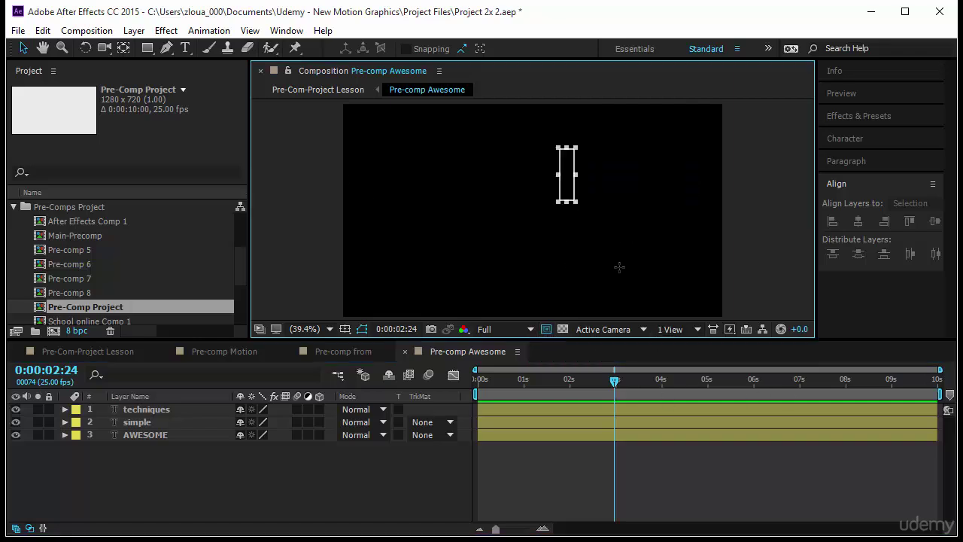
pyautogui.moveTo(619, 267); pyautogui.dragTo(724, 270)
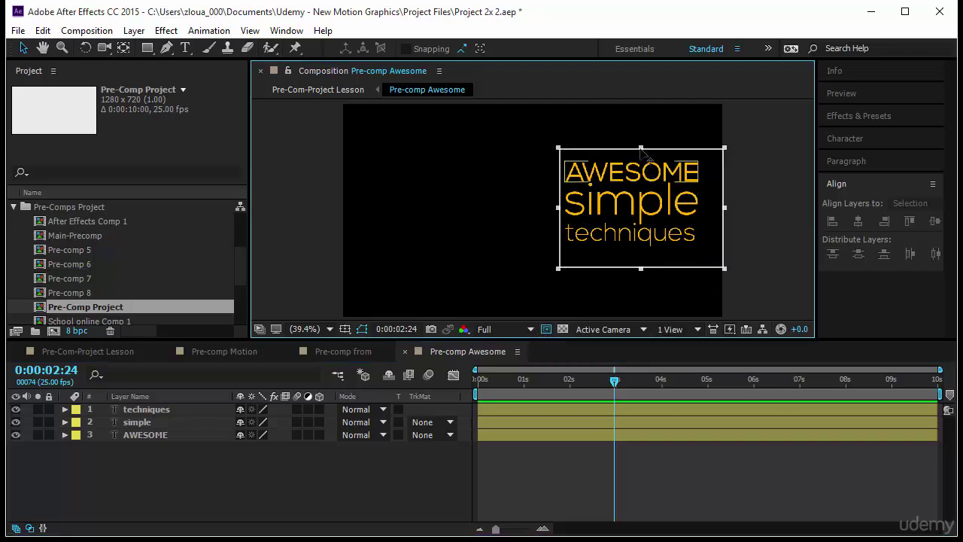
pyautogui.moveTo(641, 149); pyautogui.dragTo(641, 140)
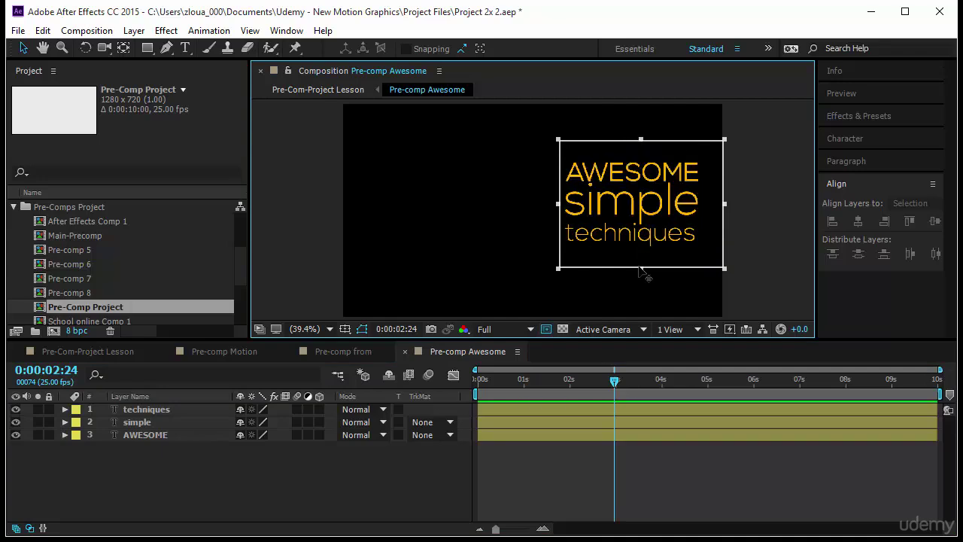
pyautogui.moveTo(641, 267); pyautogui.dragTo(641, 257)
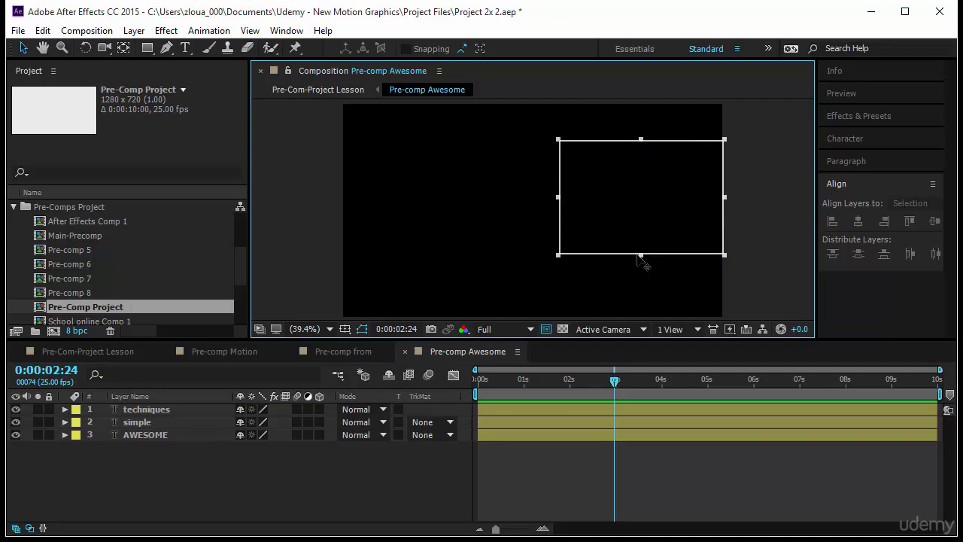
# Set Position keyframes for the techniques, simple and AWESOME layers at 0:00:00:10.
pyautogui.click(619, 379)
pyautogui.press('Home')
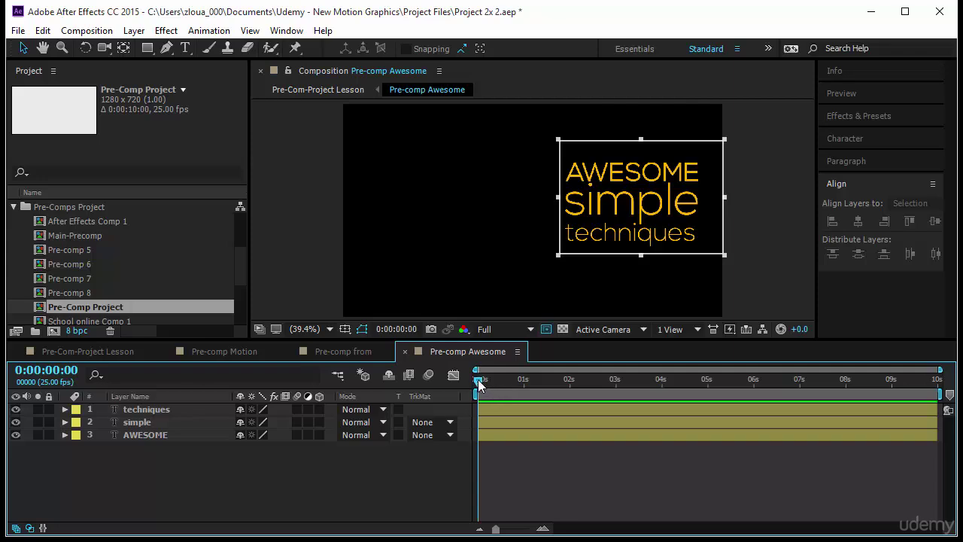
pyautogui.moveTo(479, 384); pyautogui.dragTo(494, 387)
pyautogui.moveTo(213, 457); pyautogui.dragTo(199, 406)
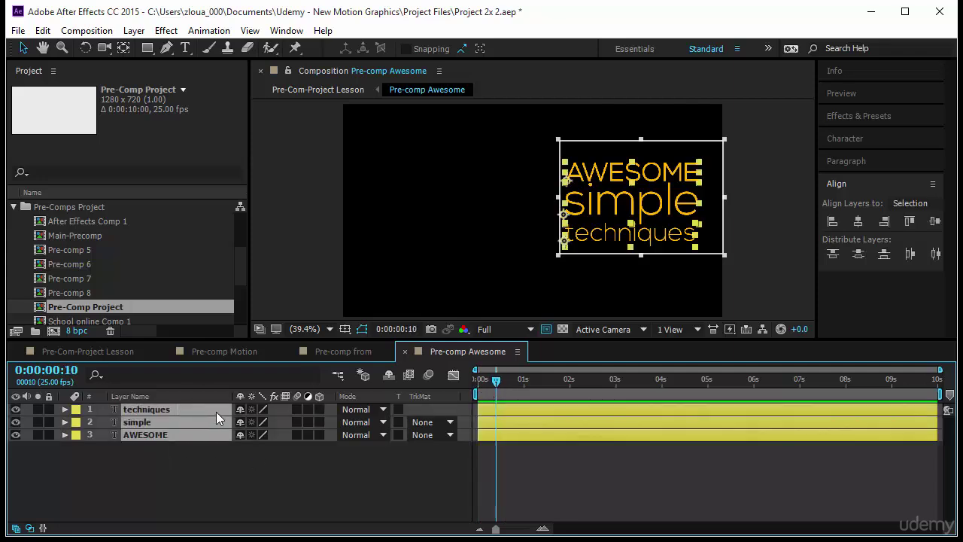
pyautogui.press('p')
pyautogui.click(102, 421)
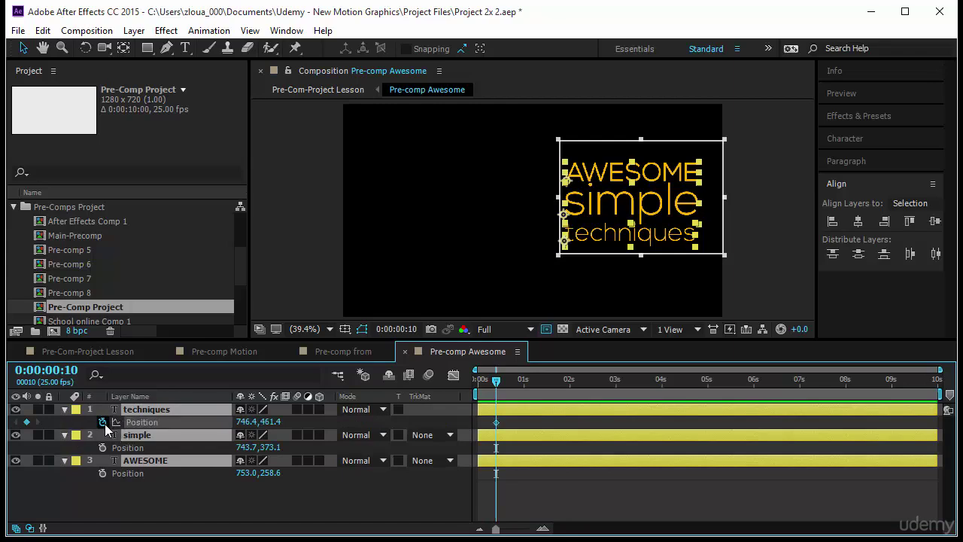
pyautogui.click(445, 485)
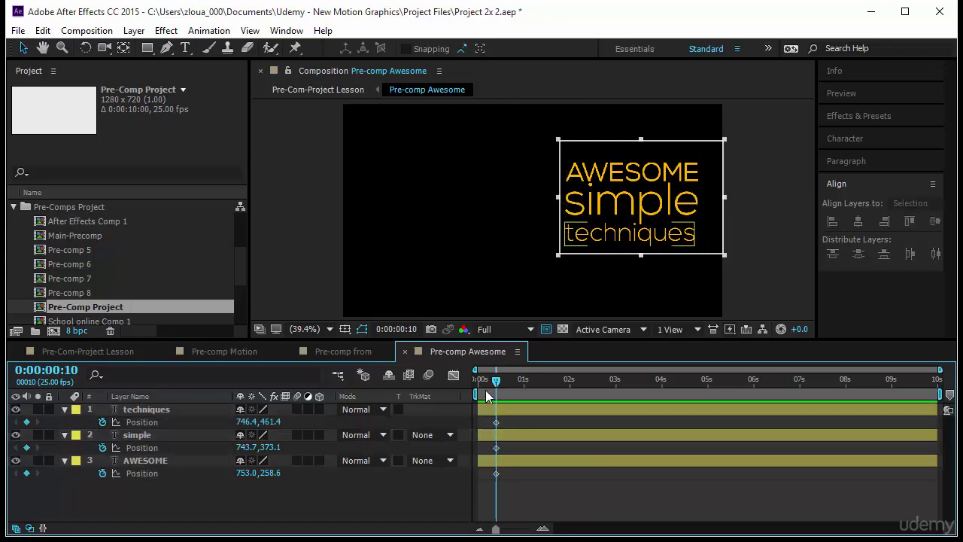
# At 0:00:00:07, raise the AWESOME layer to about Y 215.5 to create an overshoot Position keyframe.
pyautogui.moveTo(496, 378); pyautogui.dragTo(490, 378)
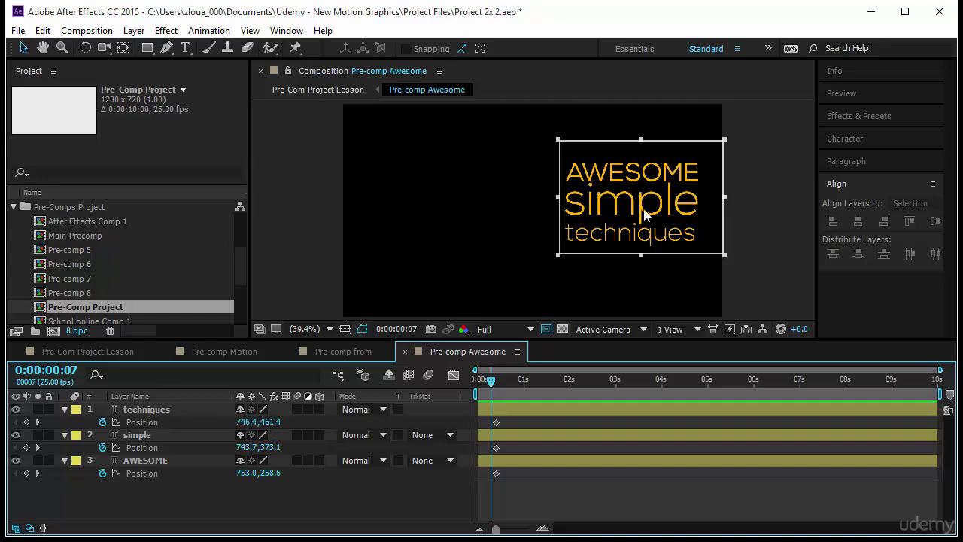
pyautogui.click(649, 179)
pyautogui.moveTo(649, 174); pyautogui.dragTo(649, 162)
# At 0:00:00:00, place AWESOME below the region of interest, simple beyond its left edge and techniques beyond its right edge.
pyautogui.moveTo(490, 382); pyautogui.dragTo(478, 382)
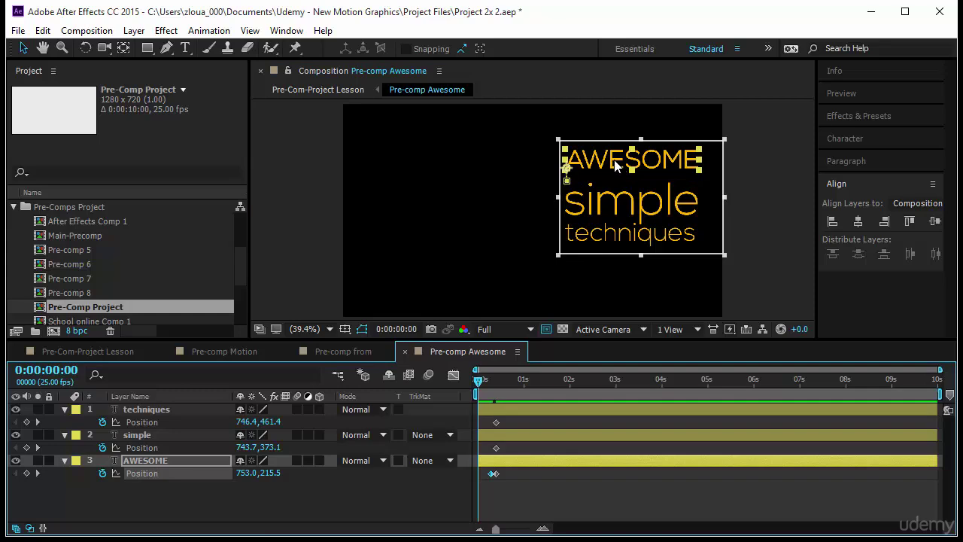
pyautogui.moveTo(616, 165); pyautogui.dragTo(616, 264)
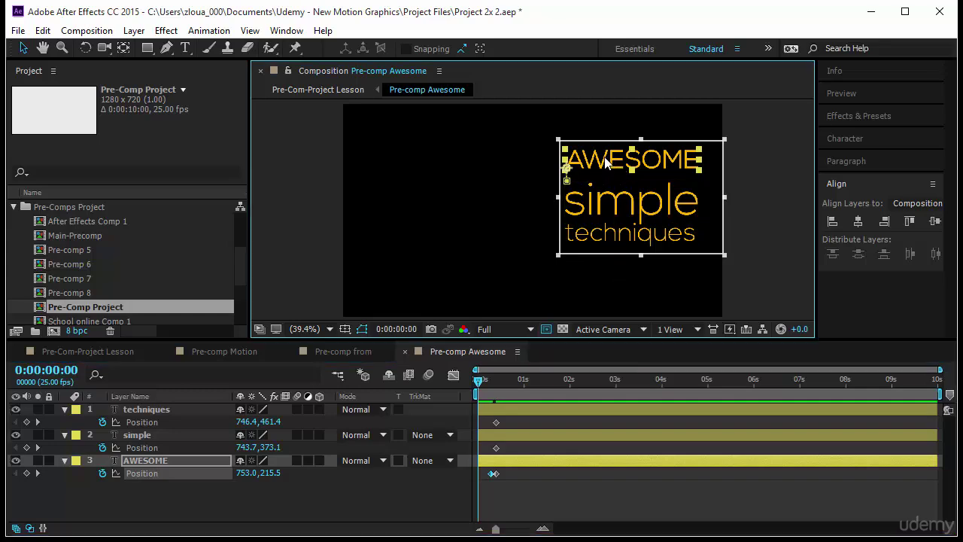
pyautogui.moveTo(610, 304); pyautogui.dragTo(613, 282)
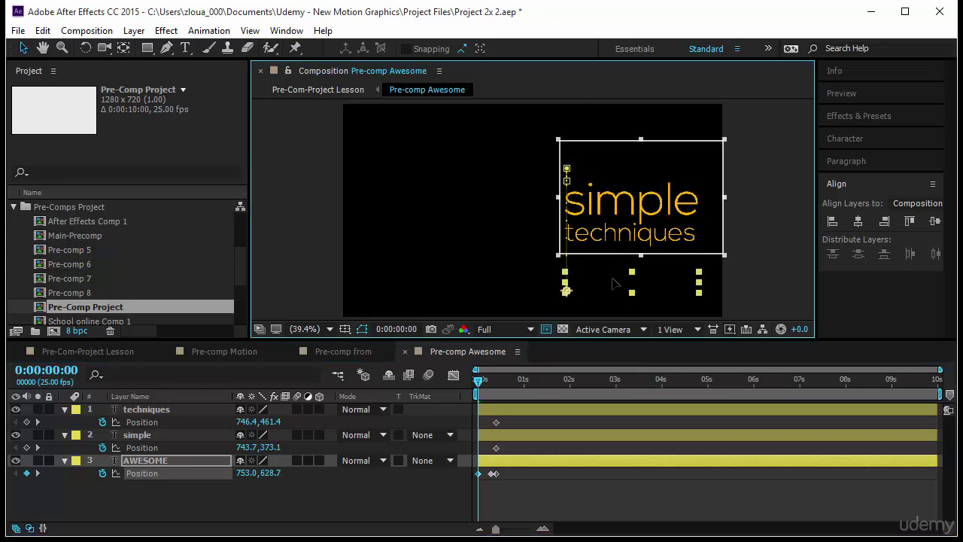
pyautogui.click(636, 204)
pyautogui.moveTo(636, 203); pyautogui.dragTo(487, 203)
pyautogui.moveTo(610, 258); pyautogui.dragTo(775, 249)
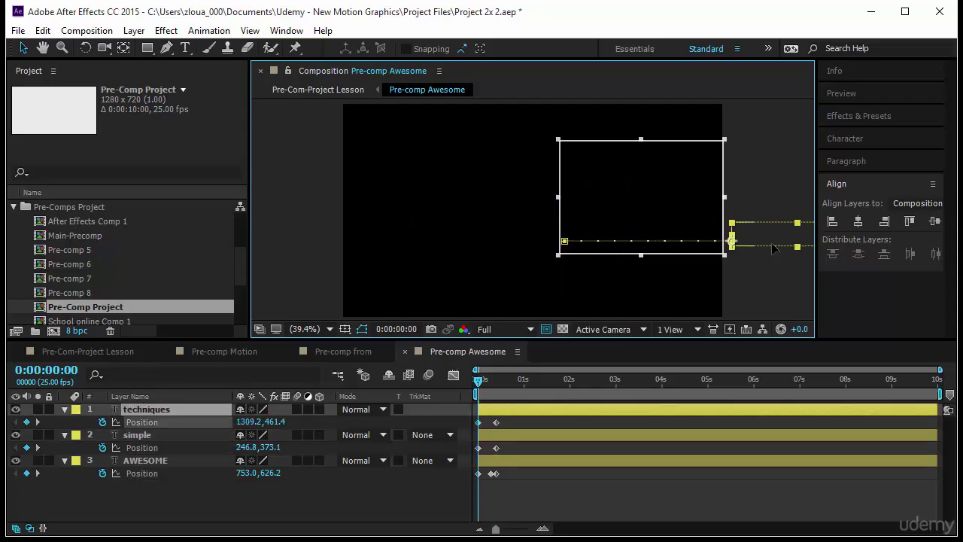
# Crop Pre-comp Awesome to the region of interest and stagger simple and techniques to start about 7 and 11 frames in.
pyautogui.click(87, 30)
pyautogui.click(106, 125)
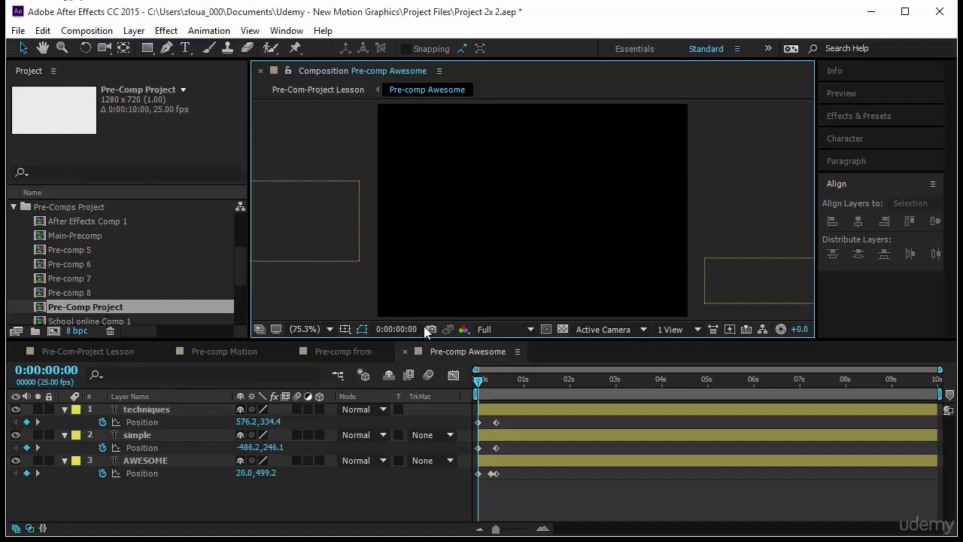
pyautogui.moveTo(478, 389); pyautogui.dragTo(564, 412)
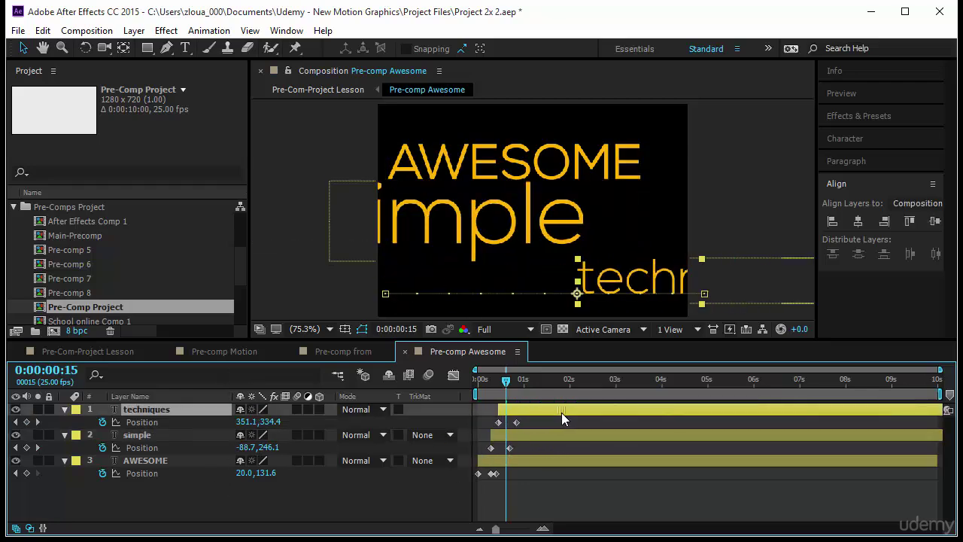
pyautogui.moveTo(504, 392); pyautogui.dragTo(416, 397)
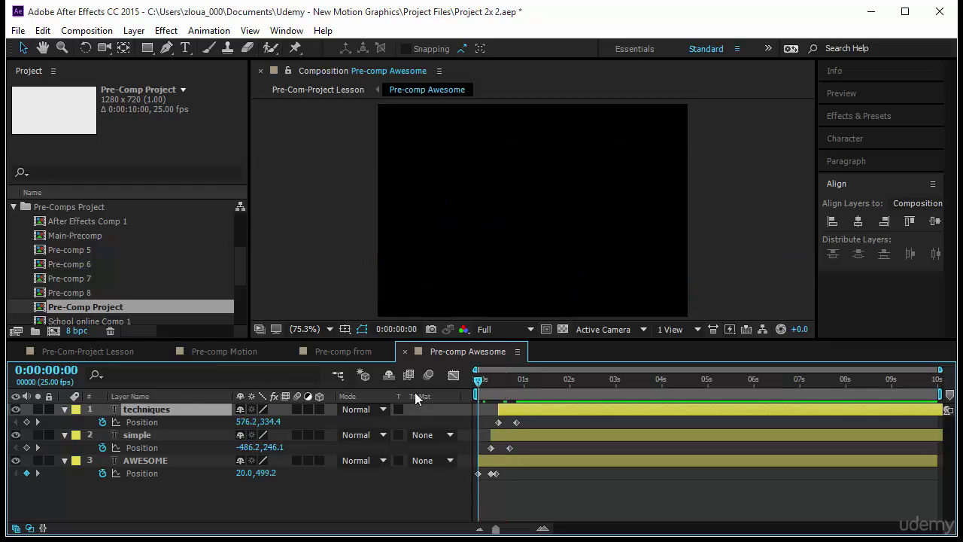
pyautogui.click(857, 93)
pyautogui.press('space')
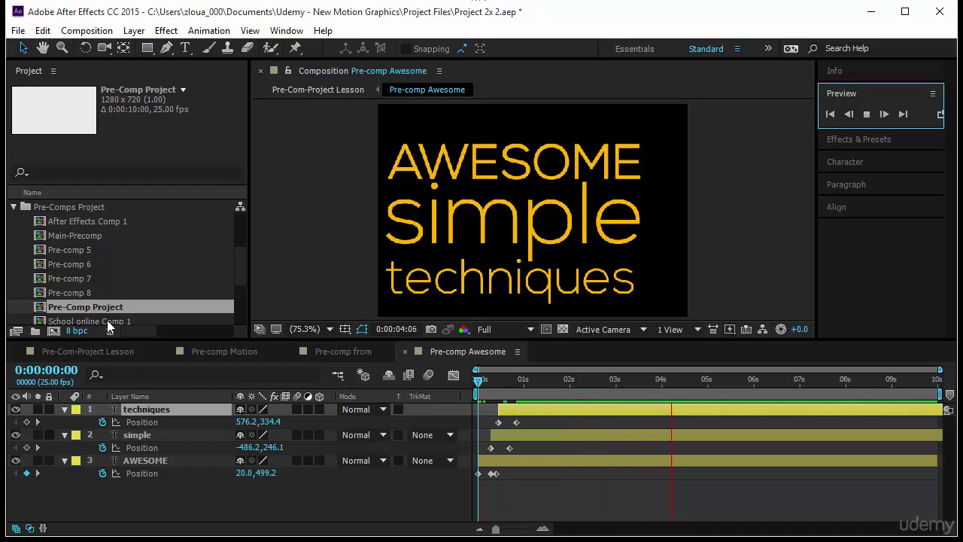
# In Pre-Com-Project Lesson, shift the Pre-comp Awesome layer to start at about 0:00:03:00.
pyautogui.click(97, 353)
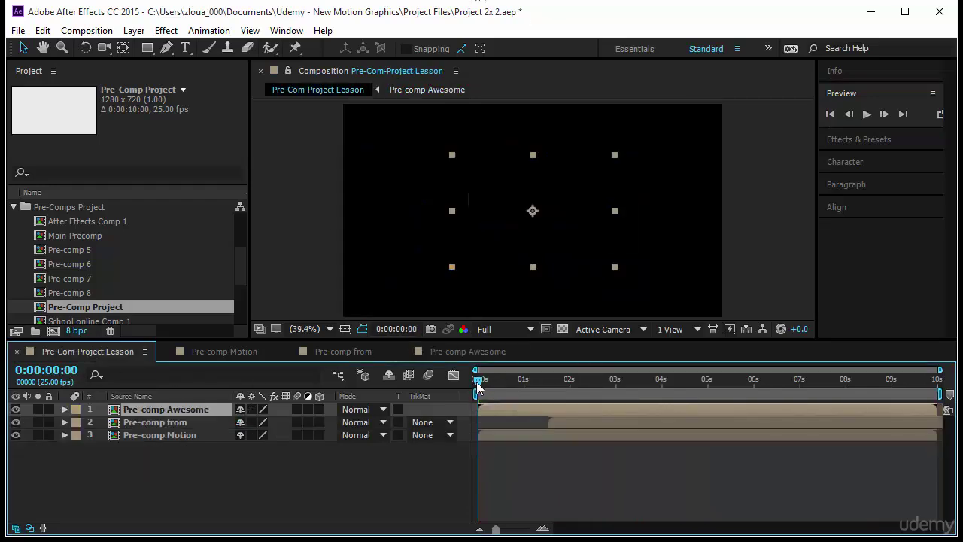
pyautogui.moveTo(478, 386); pyautogui.dragTo(589, 402)
pyautogui.moveTo(506, 410); pyautogui.dragTo(653, 419)
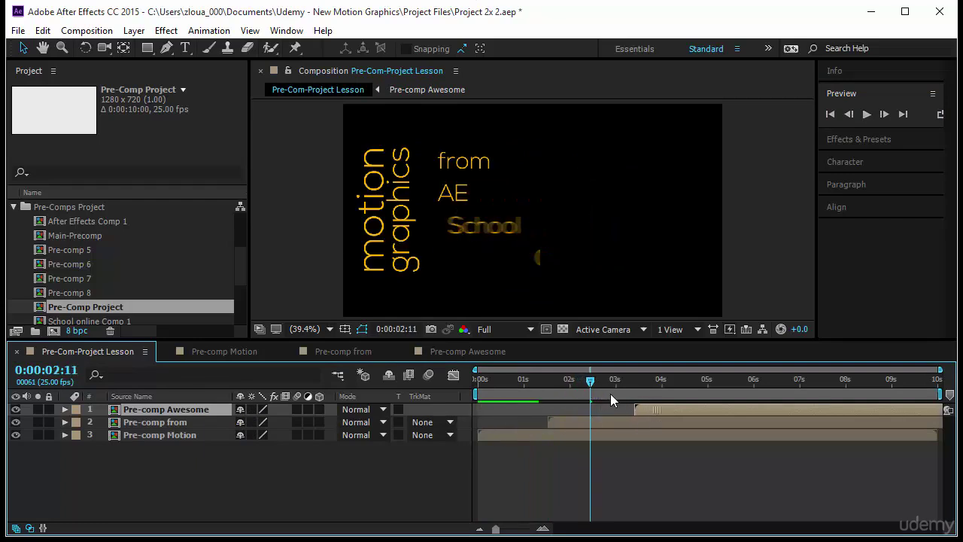
pyautogui.moveTo(590, 382); pyautogui.dragTo(625, 406)
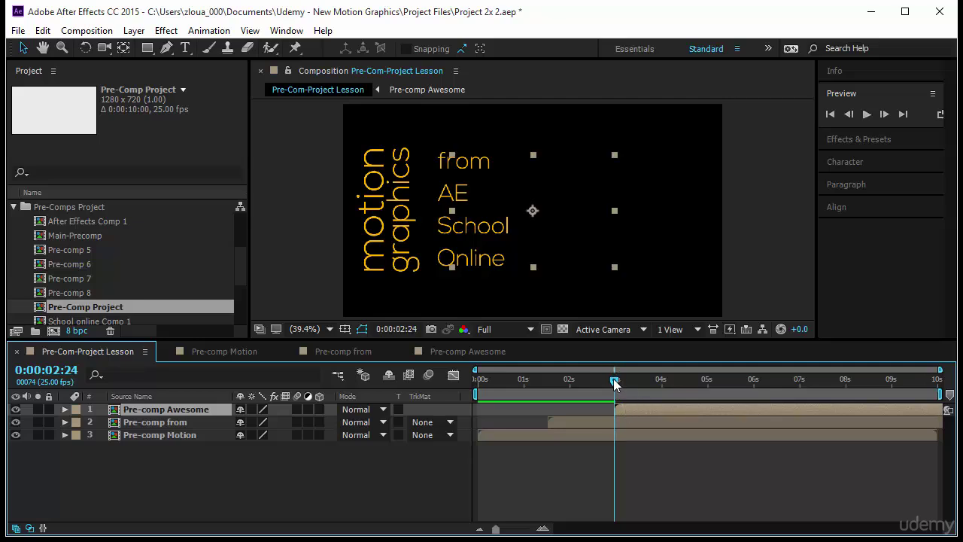
# Position Pre-comp Awesome to the right of "from AE School Online" and preview the whole animation.
pyautogui.press('space')
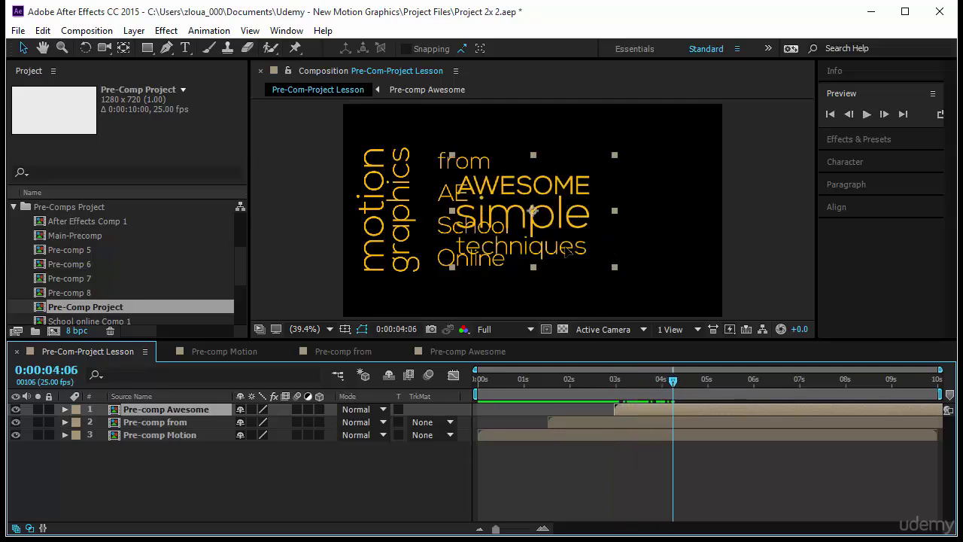
pyautogui.moveTo(567, 250); pyautogui.dragTo(632, 243)
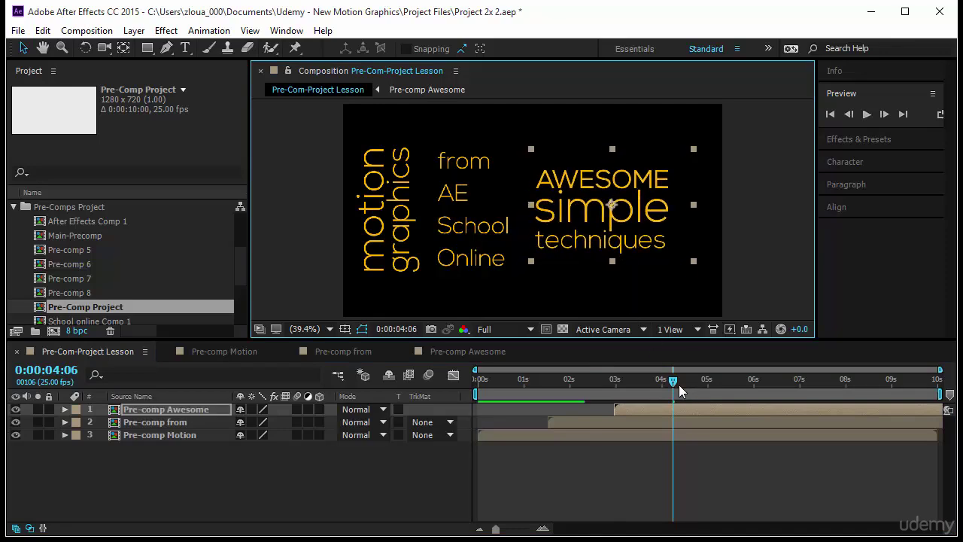
pyautogui.moveTo(676, 383); pyautogui.dragTo(435, 401)
pyautogui.click(866, 114)
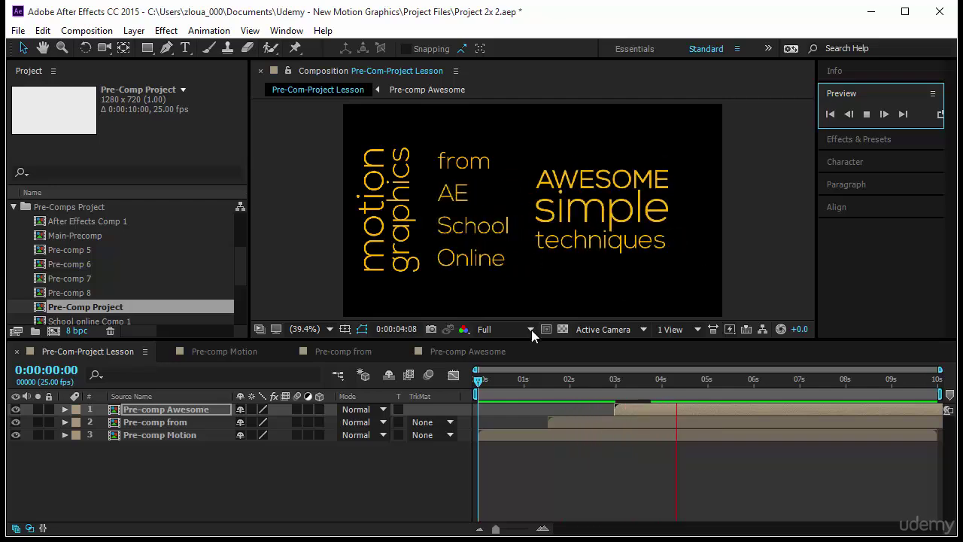
pyautogui.press('space')
# At 0:00:04:06, draw a full-width grey rectangle over the text, leaving black bands above and below.
pyautogui.click(146, 49)
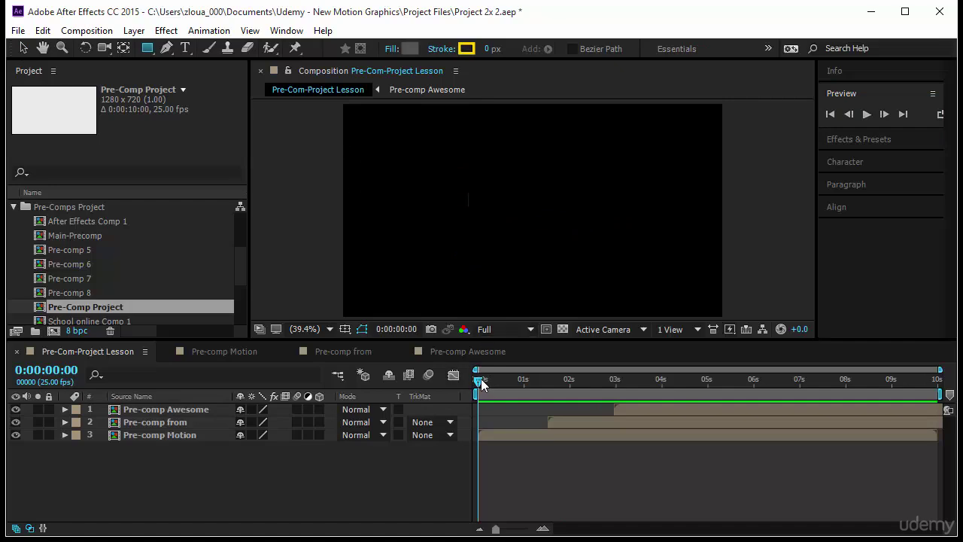
pyautogui.moveTo(480, 382); pyautogui.dragTo(673, 404)
pyautogui.moveTo(342, 131)
pyautogui.mouseDown()
pyautogui.moveTo(693, 297)
pyautogui.moveTo(723, 290)
pyautogui.mouseUp()
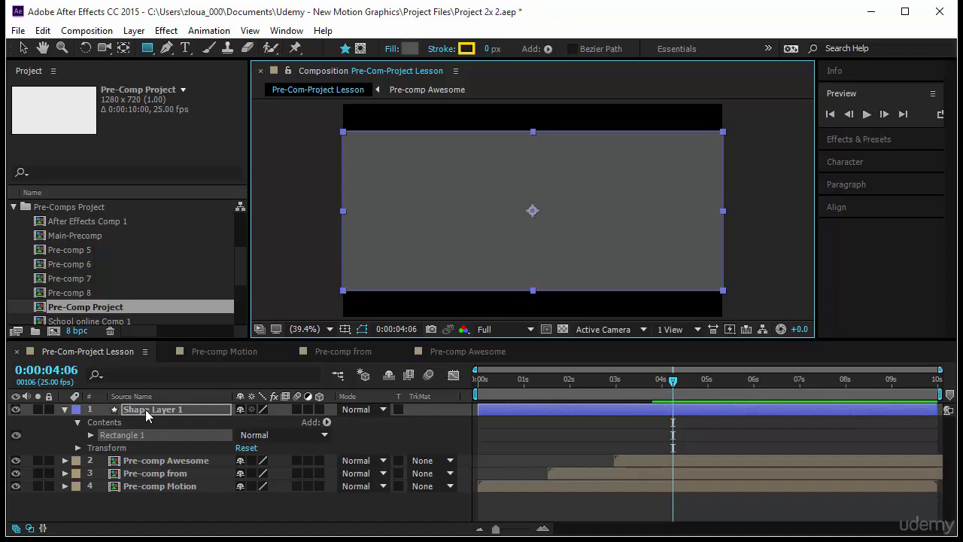
# Reveal the rectangle layer's Position property and shift the layer to start at about 0:00:04:04.
pyautogui.click(111, 425)
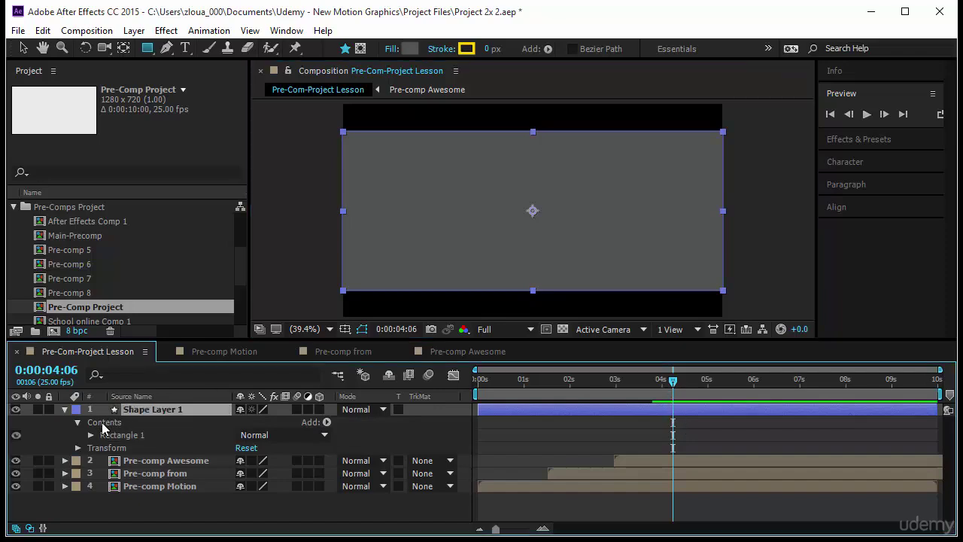
pyautogui.press('p')
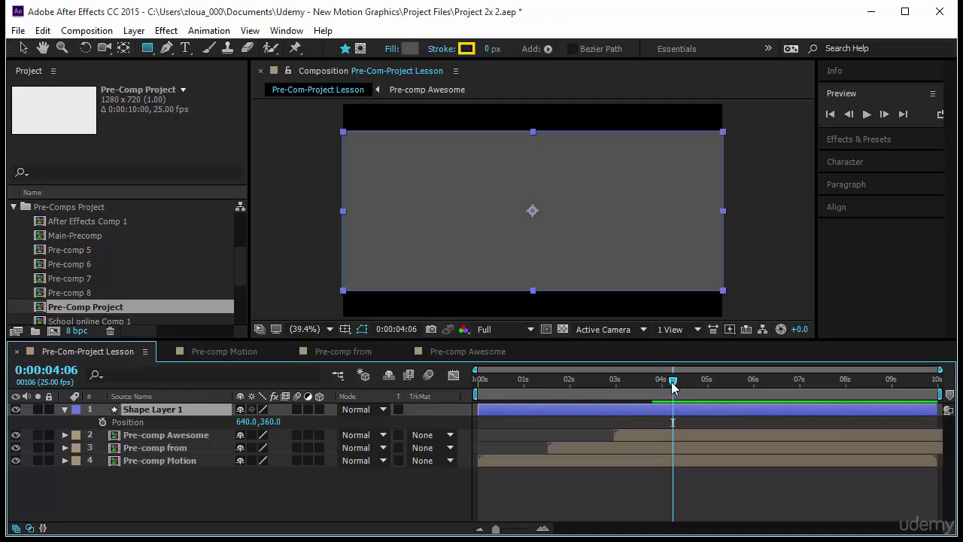
pyautogui.moveTo(673, 386); pyautogui.dragTo(665, 407)
pyautogui.moveTo(543, 410); pyautogui.dragTo(734, 410)
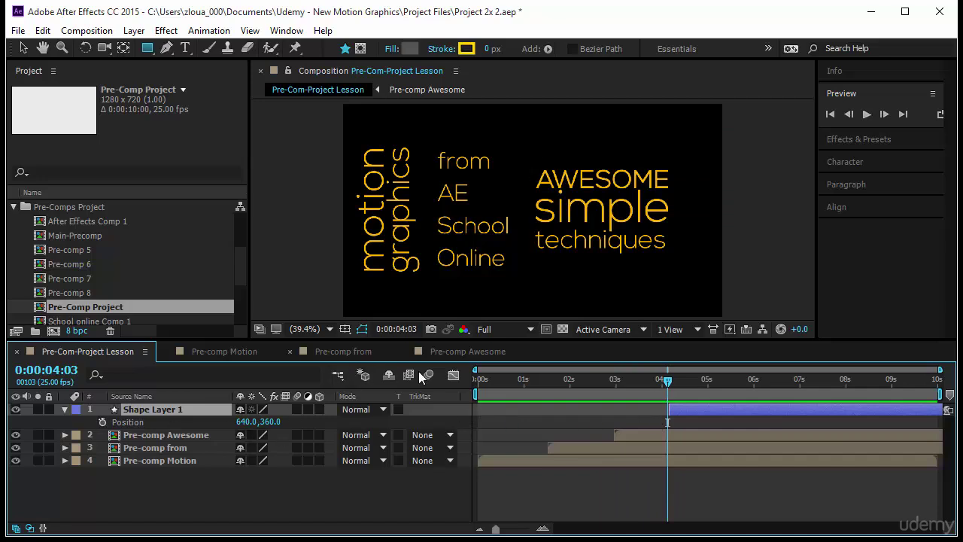
# Set Position keyframes for the rectangle at 0:00:04:04 and 0:00:04:14.
pyautogui.moveTo(667, 381); pyautogui.dragTo(689, 386)
pyautogui.click(102, 421)
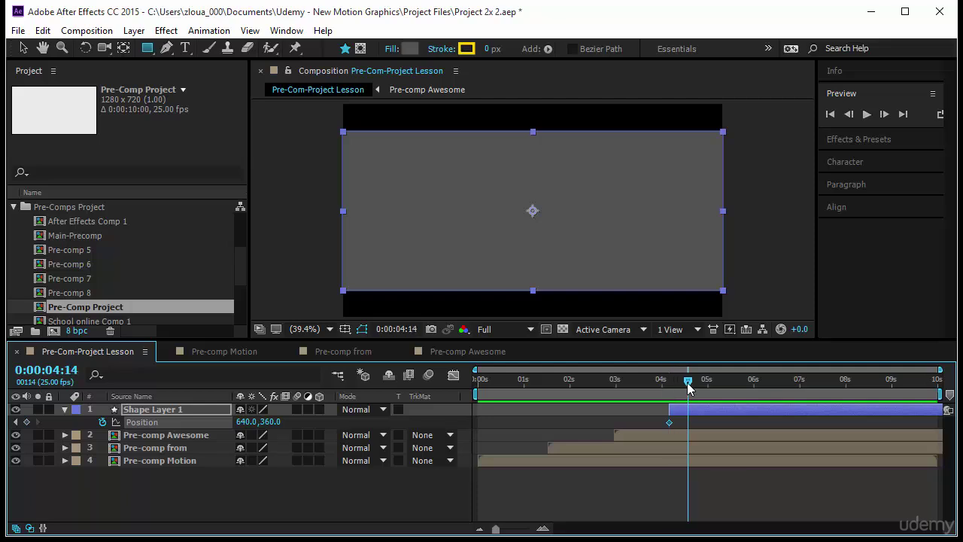
pyautogui.click(27, 422)
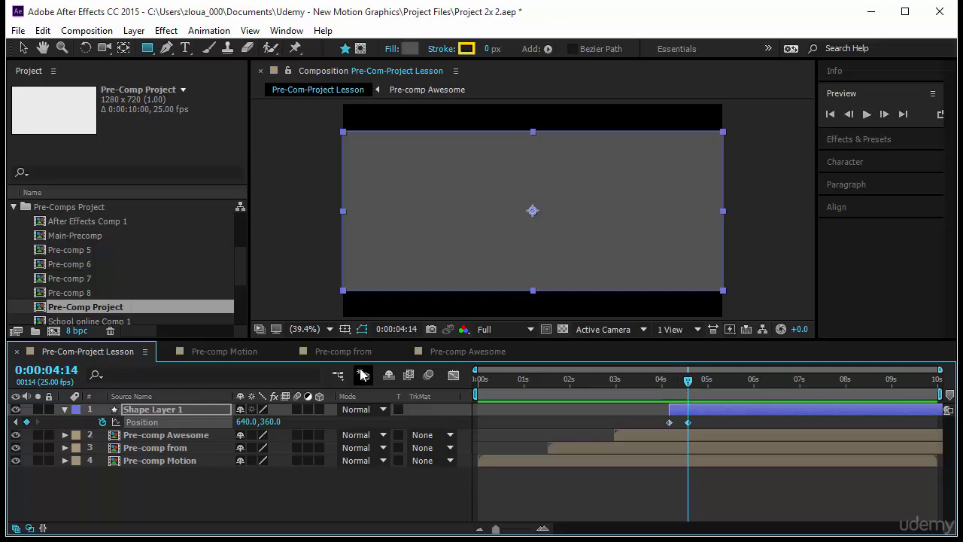
# At the 0:00:04:04 keyframe, move the rectangle off the right side of the frame to about X 1928.
pyautogui.press('j')
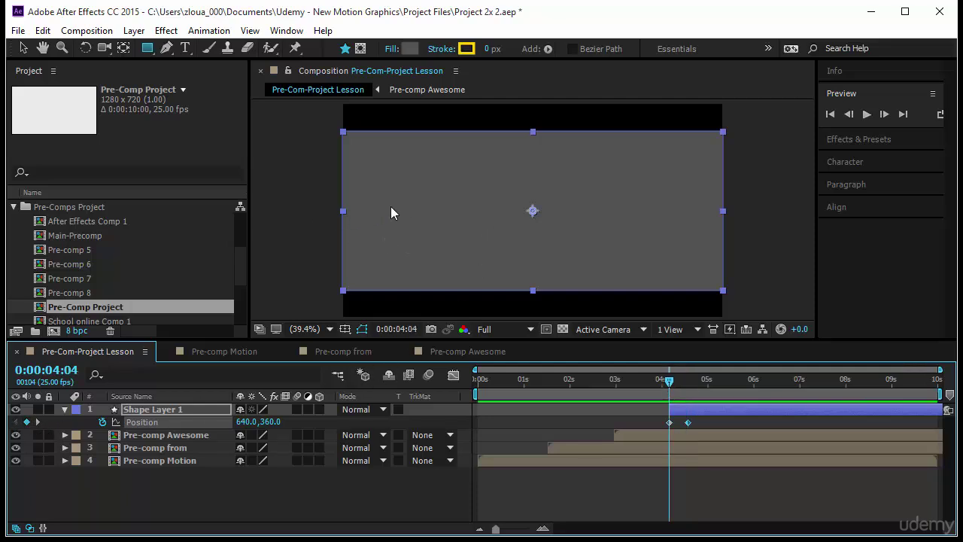
pyautogui.press('v')
pyautogui.moveTo(390, 212); pyautogui.dragTo(778, 233)
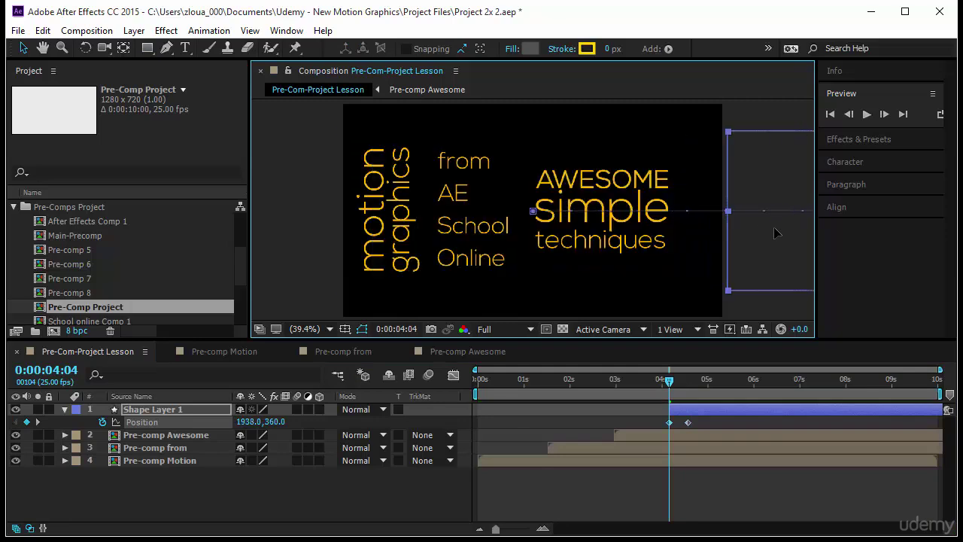
# Preview the rectangle's slide-in and shift its layer to start at about 0:00:04:14.
pyautogui.press('space')
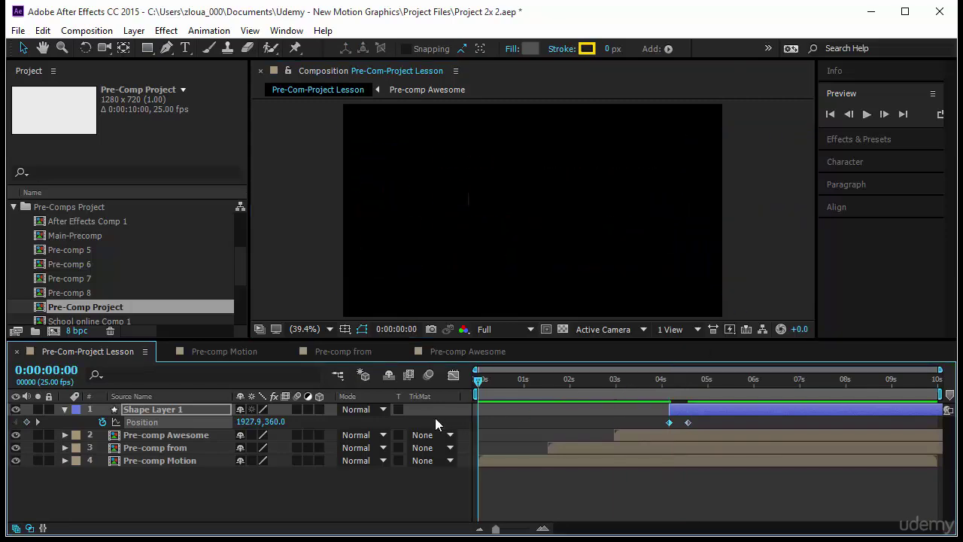
pyautogui.click(868, 115)
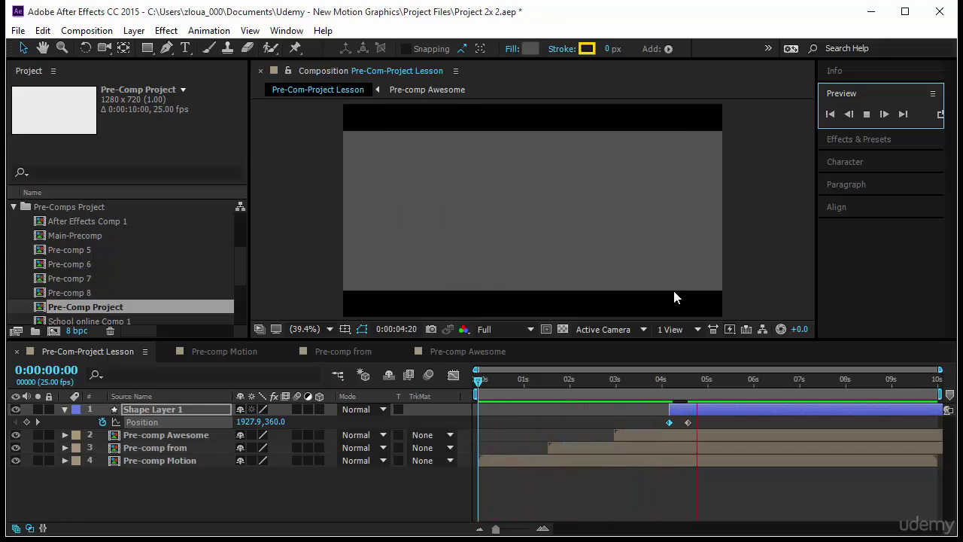
pyautogui.moveTo(681, 416); pyautogui.dragTo(699, 414)
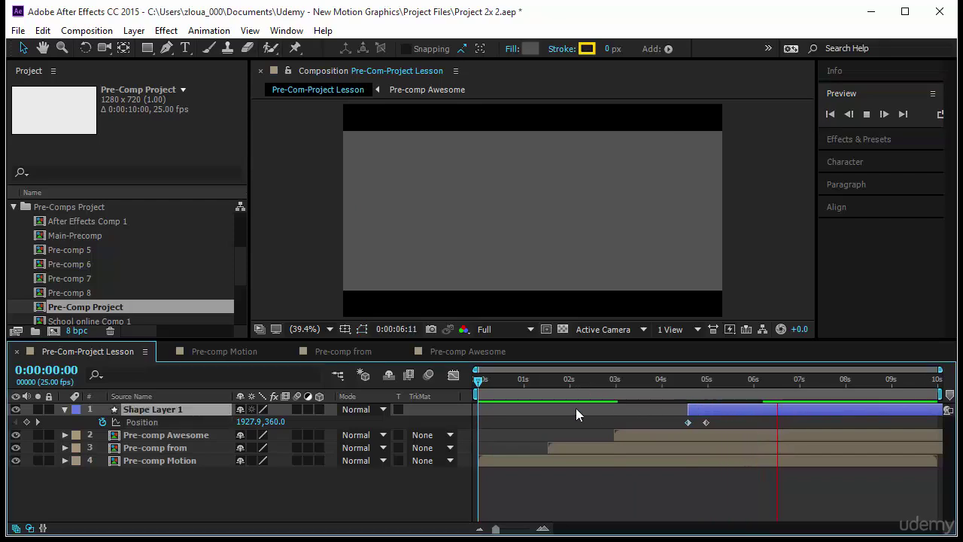
# At 0:00:05:10, add a "beautiful" text layer near the upper edge of the grey rectangle.
pyautogui.moveTo(483, 386); pyautogui.dragTo(740, 412)
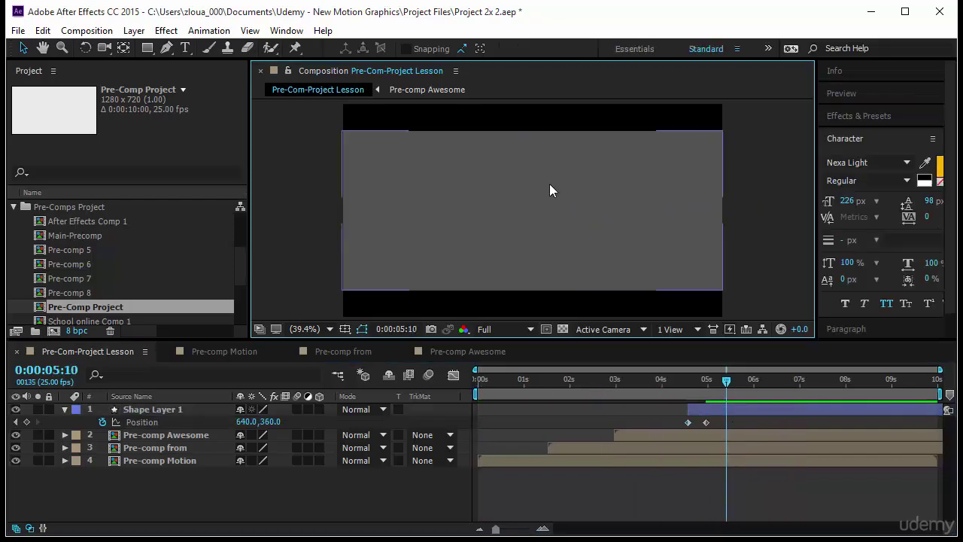
pyautogui.click(186, 48)
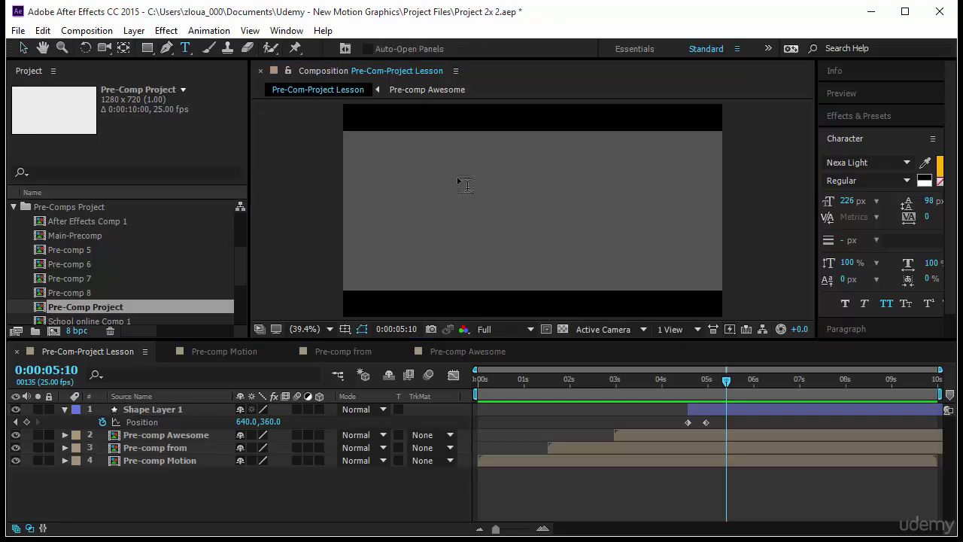
pyautogui.click(372, 174)
pyautogui.write('beau ')
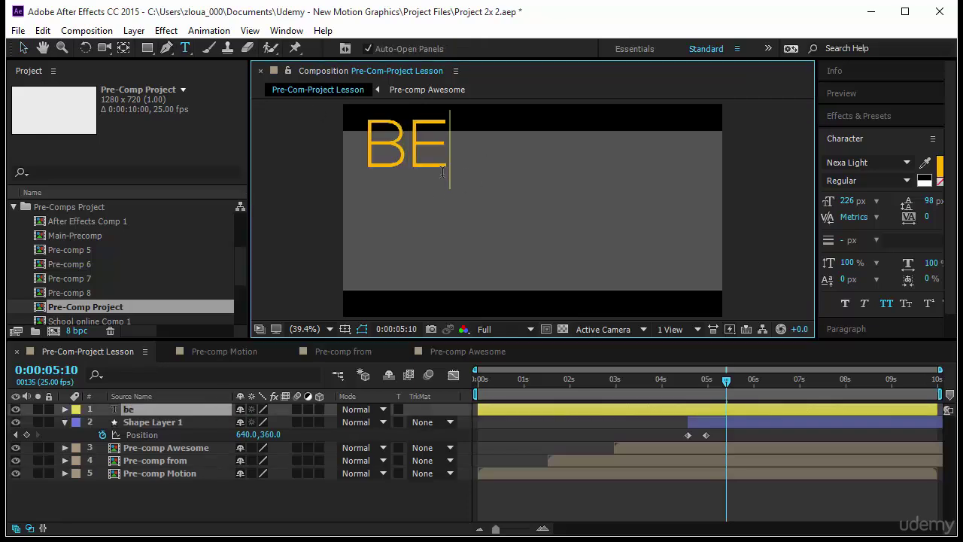
pyautogui.write('tiful')
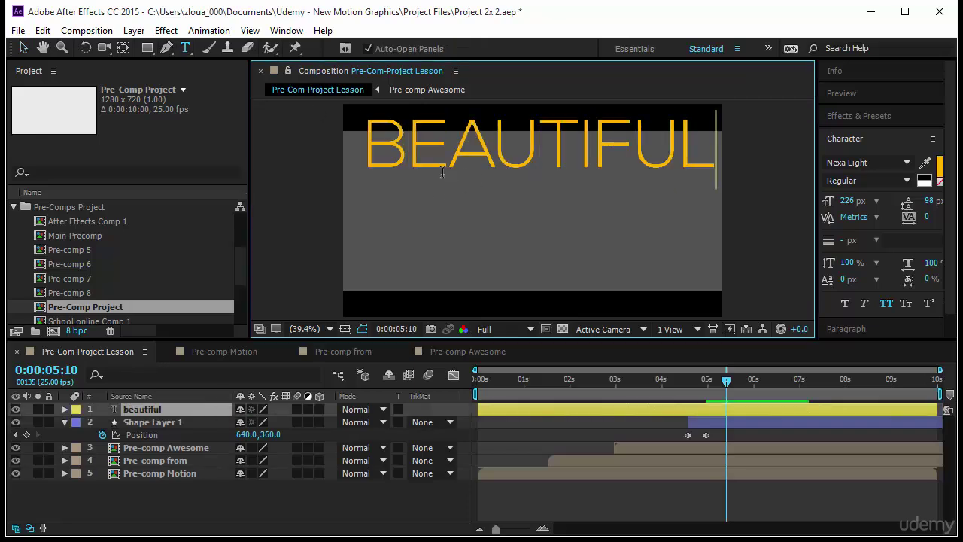
pyautogui.click(22, 48)
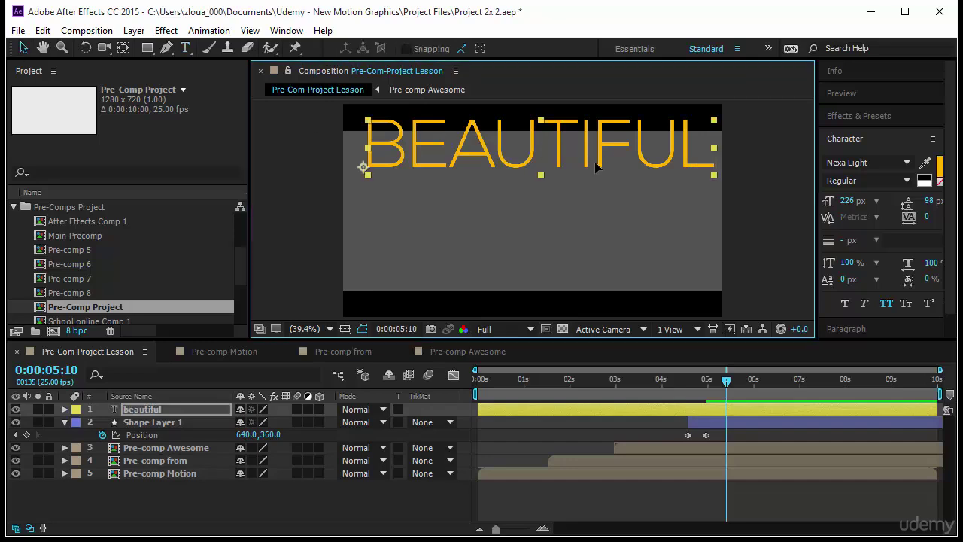
# Move the beautiful text down into the rectangle, duplicate it below and change the copy's text to "effective".
pyautogui.moveTo(599, 160); pyautogui.dragTo(565, 258)
pyautogui.hotkey('ctrl', 'd')
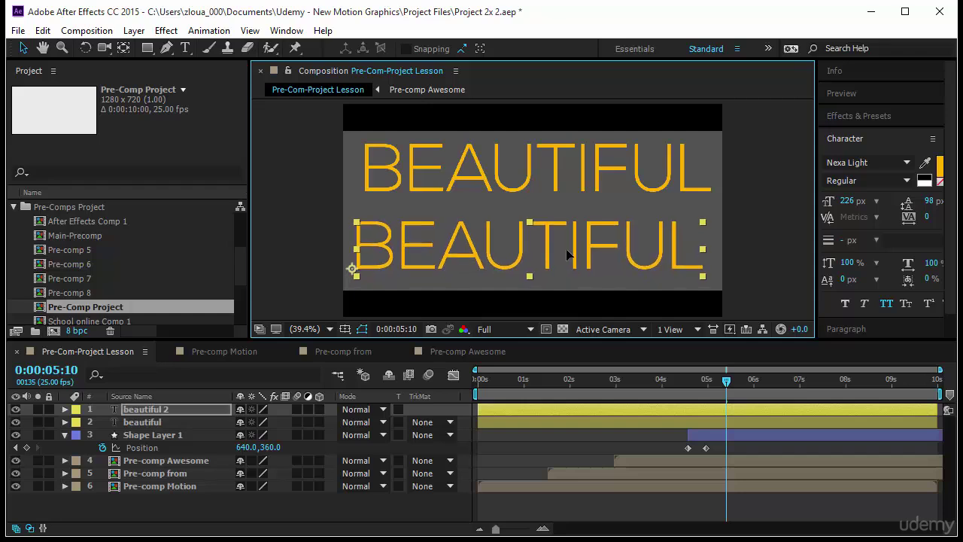
pyautogui.doubleClick(570, 254)
pyautogui.write('effective')
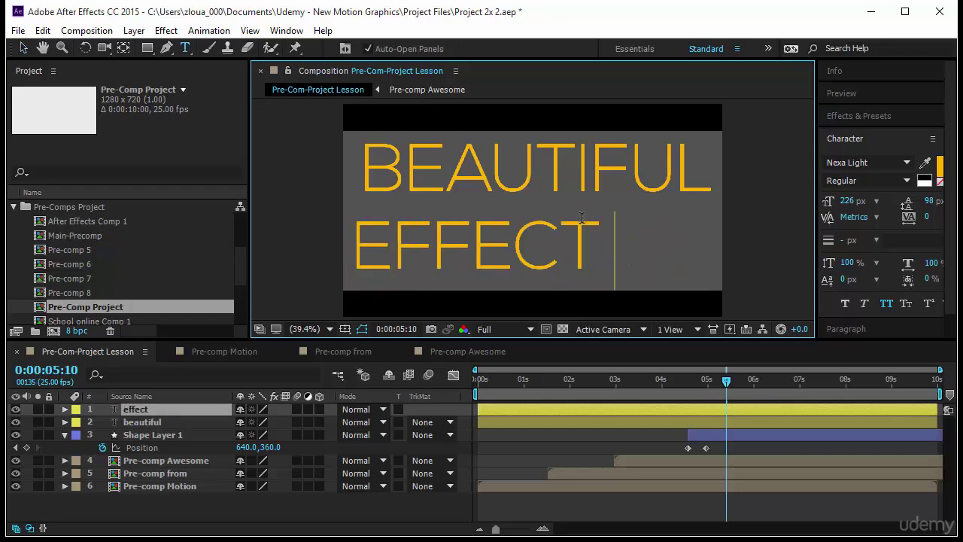
pyautogui.click(24, 48)
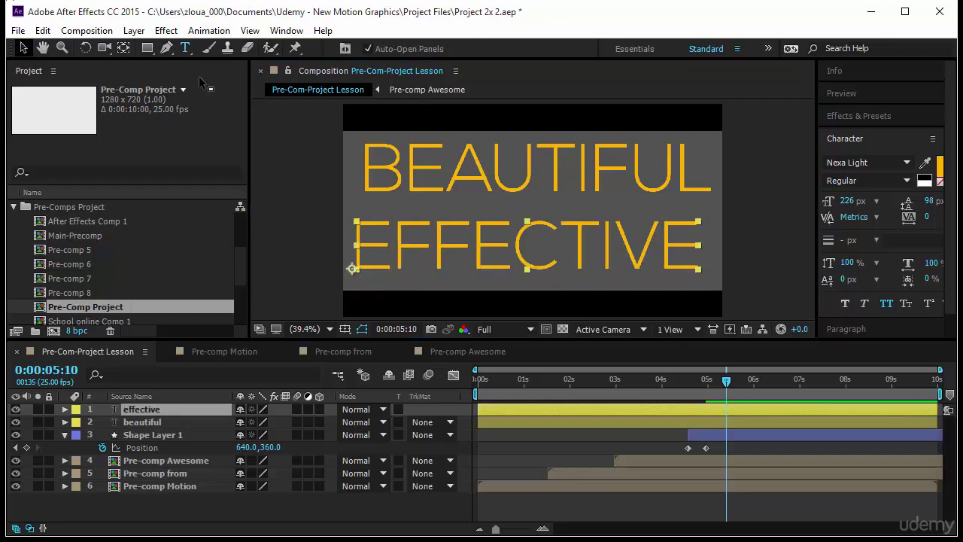
# Reposition the two words in the grey rectangle, setting effective's font size to 236 px and beautiful's to 240 px.
pyautogui.moveTo(564, 186); pyautogui.dragTo(559, 186)
pyautogui.click(560, 238)
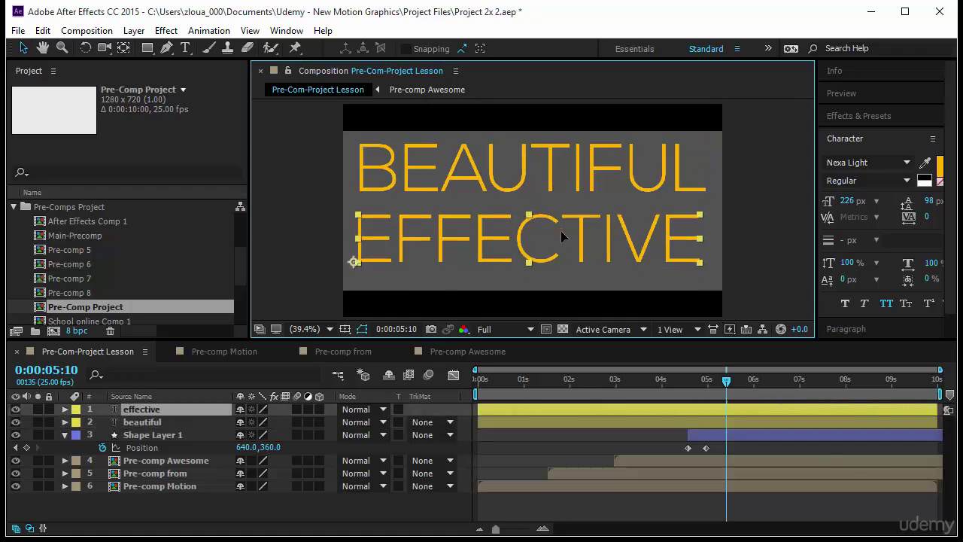
pyautogui.moveTo(851, 207); pyautogui.dragTo(866, 207)
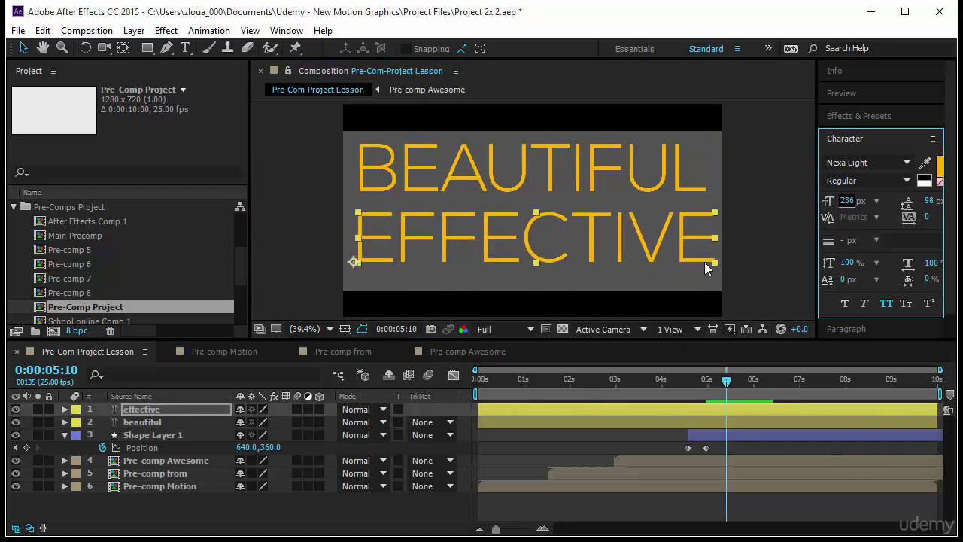
pyautogui.click(681, 183)
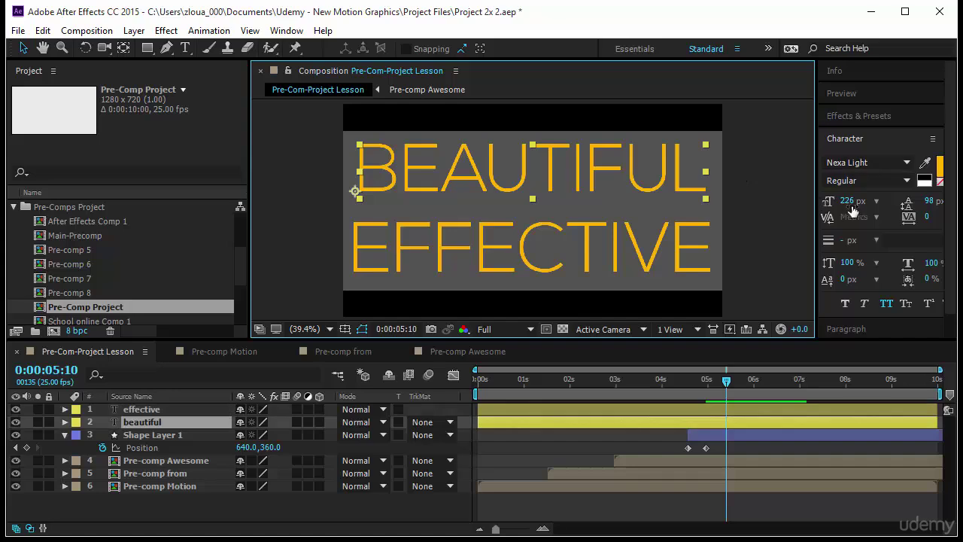
pyautogui.moveTo(851, 201); pyautogui.dragTo(859, 201)
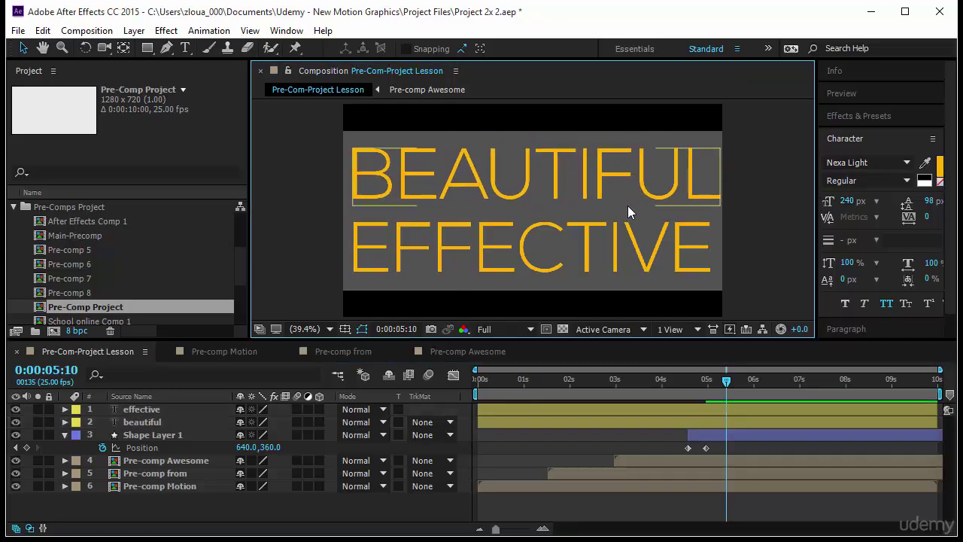
# Pre-compose the effective and beautiful text layers together as "Pre-comp beatiful".
pyautogui.keyDown('ctrl'); pyautogui.click(173, 409); pyautogui.keyUp('ctrl')
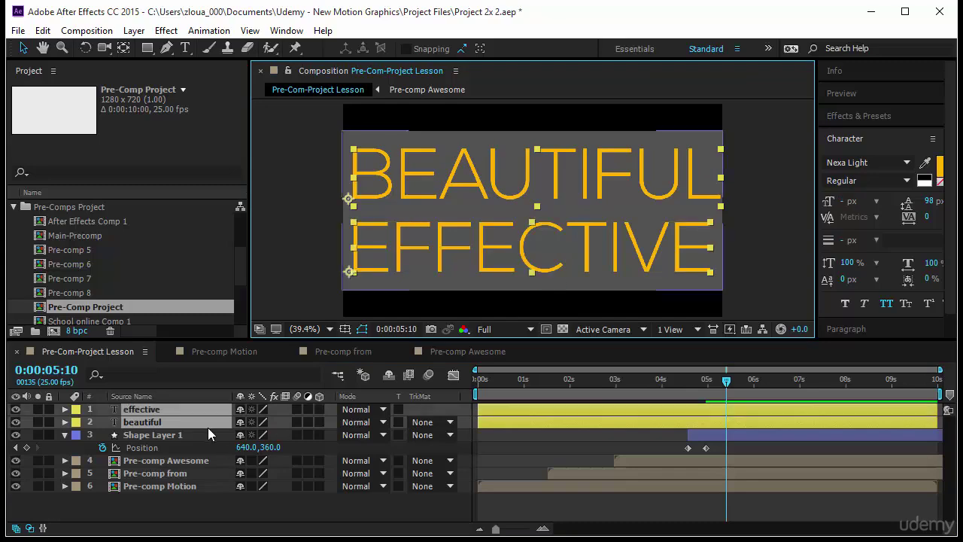
pyautogui.rightClick(200, 426)
pyautogui.click(266, 467)
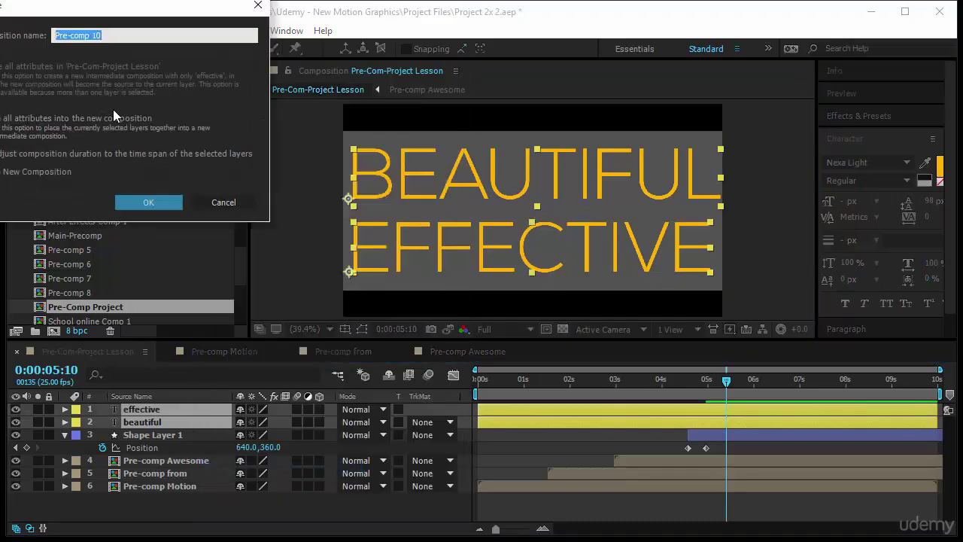
pyautogui.click(94, 36)
pyautogui.write('beatiful')
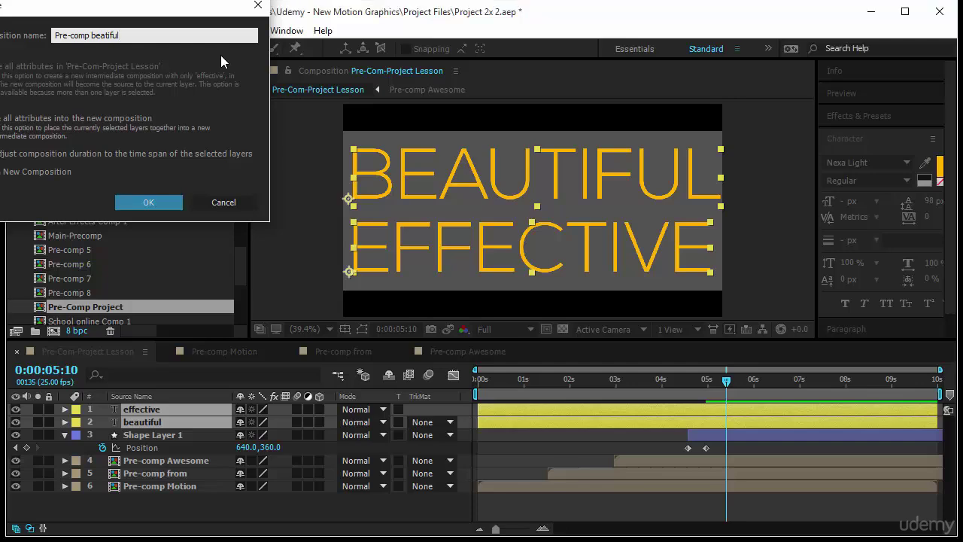
pyautogui.press('Return')
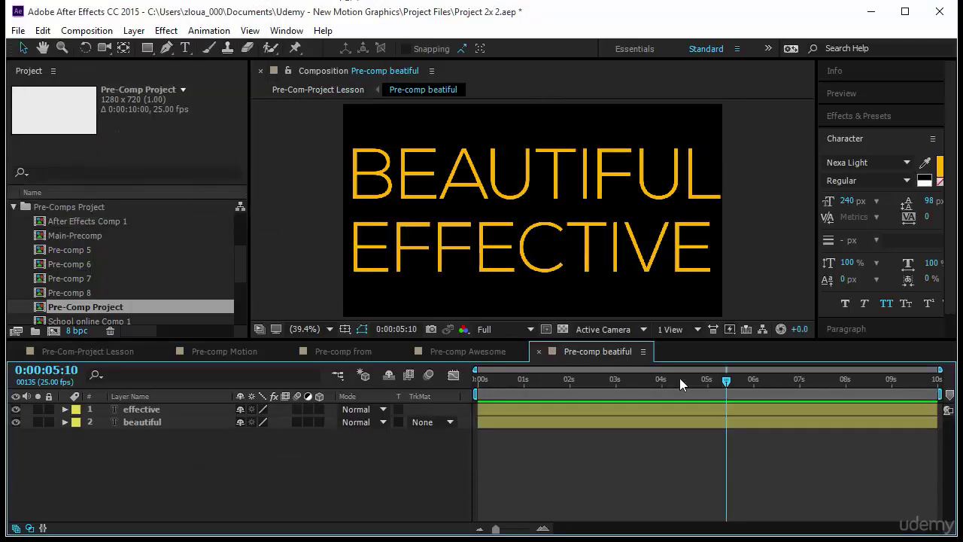
# Draw a region of interest across the full frame width around both words and crop the composition to it.
pyautogui.click(547, 329)
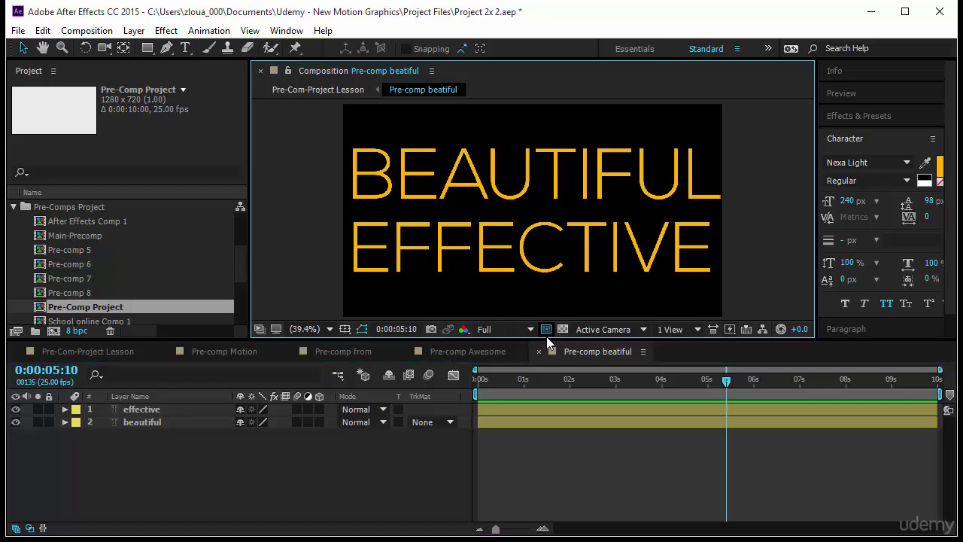
pyautogui.moveTo(340, 139); pyautogui.dragTo(725, 286)
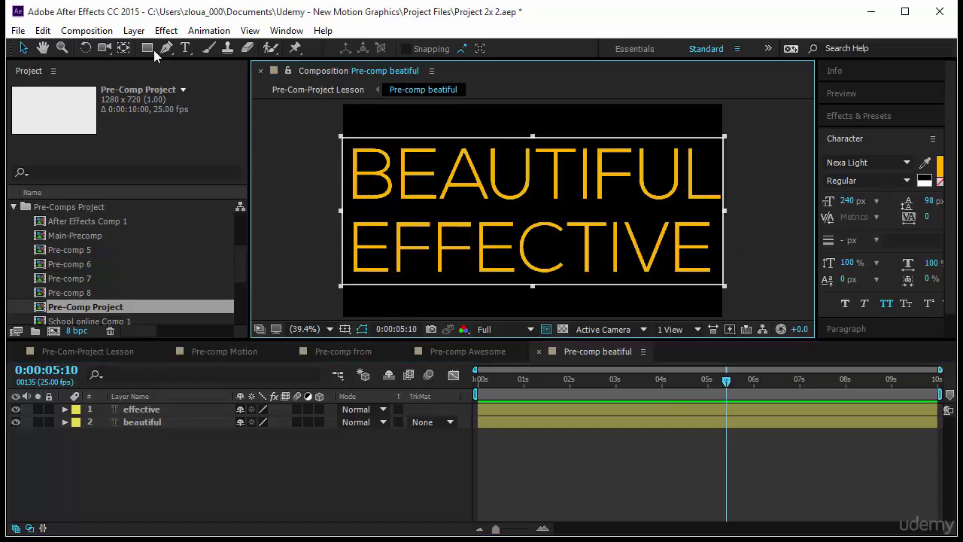
pyautogui.click(86, 31)
pyautogui.click(123, 121)
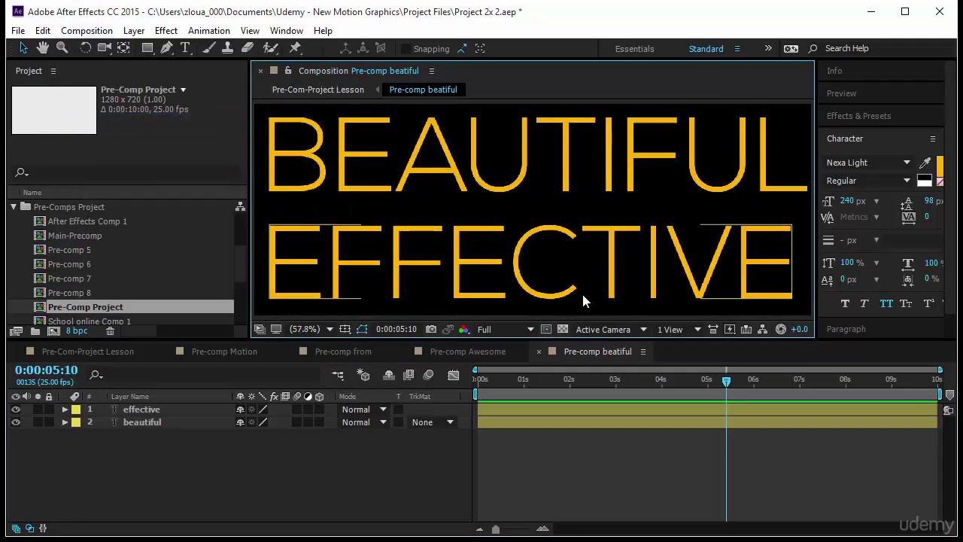
pyautogui.scroll(-3, 546, 245)
pyautogui.scroll(2, 539, 238)
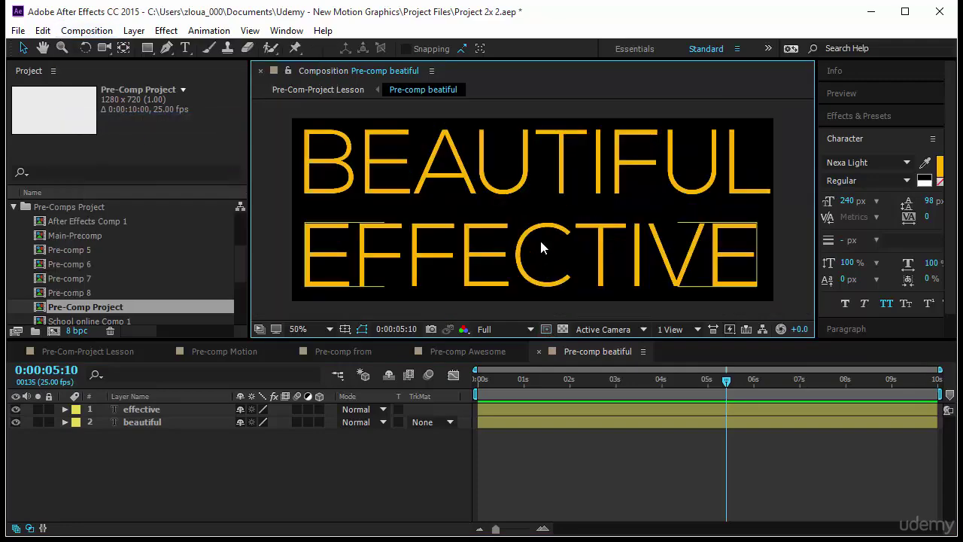
# Move the anchor points of the beautiful and effective layers to their text centres using Pan Behind with snapping.
pyautogui.click(540, 238)
pyautogui.press('r')
pyautogui.click(344, 145)
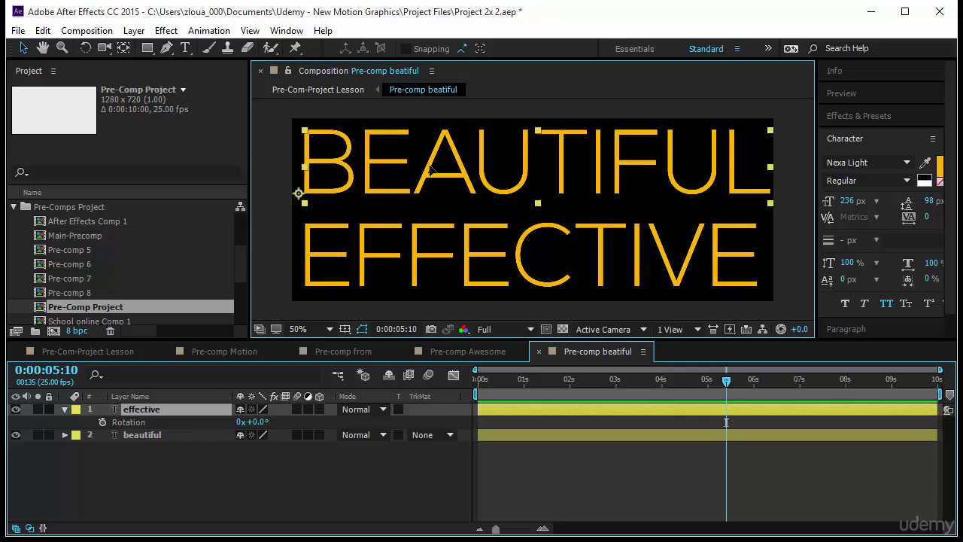
pyautogui.click(123, 47)
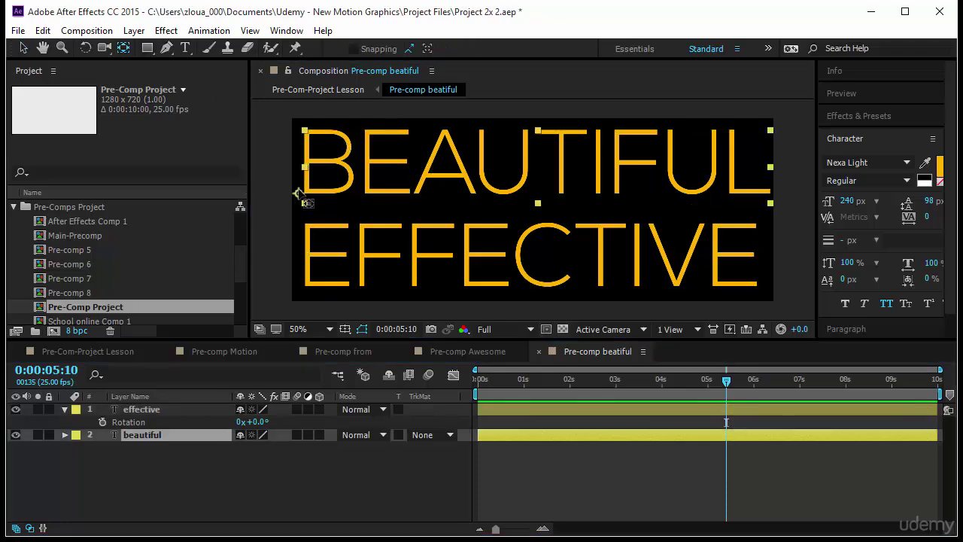
pyautogui.moveTo(299, 194); pyautogui.dragTo(537, 167)
pyautogui.click(354, 48)
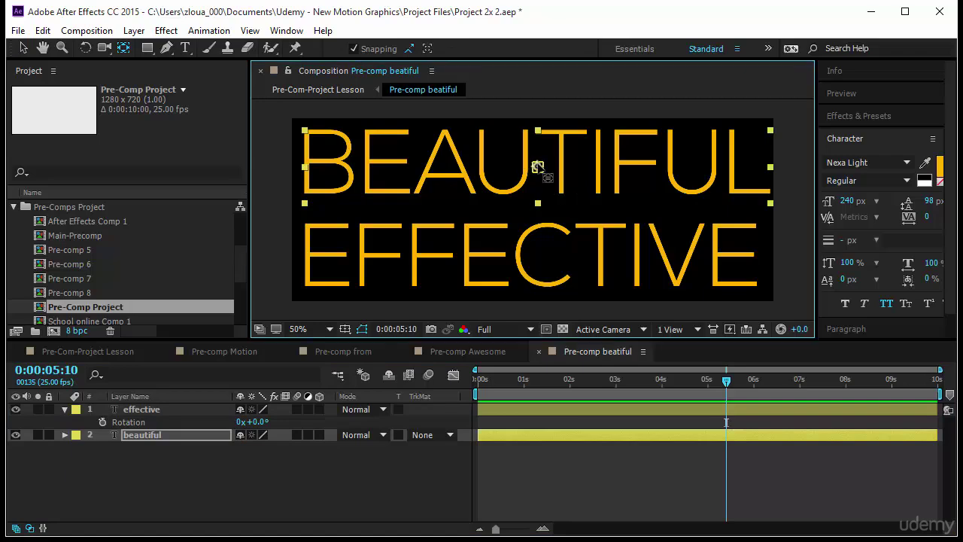
pyautogui.click(514, 291)
pyautogui.moveTo(305, 288); pyautogui.dragTo(531, 256)
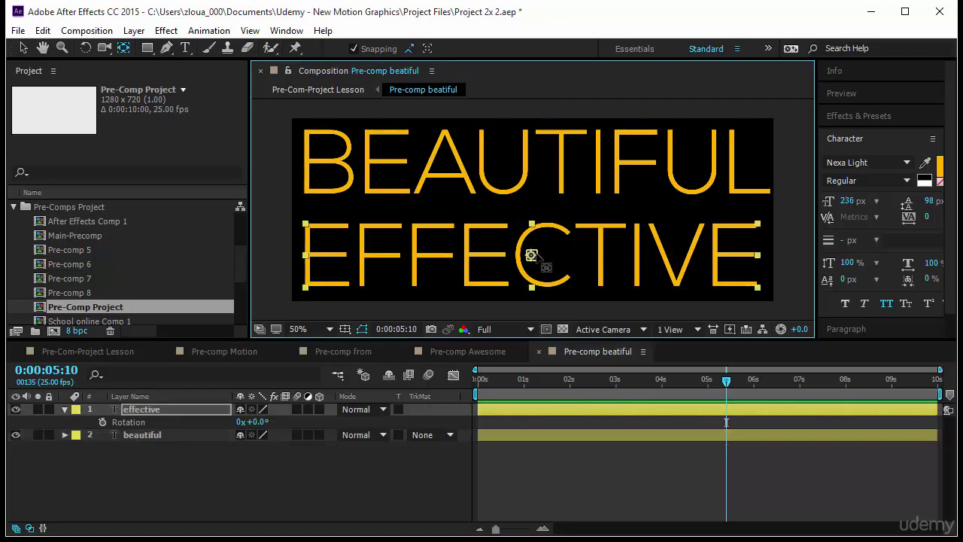
# Set the effective layer's rotation to -180° so the word is upside down.
pyautogui.click(199, 474)
pyautogui.click(188, 410)
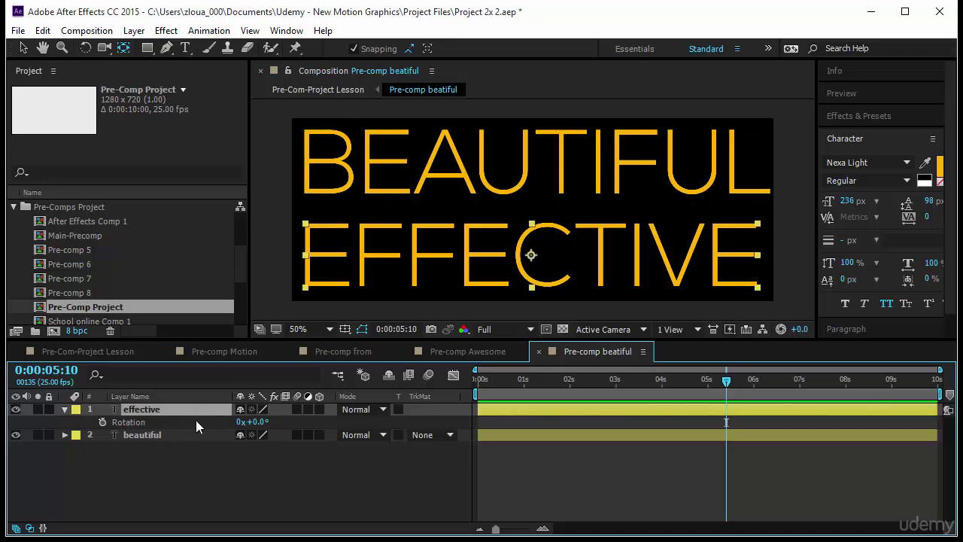
pyautogui.click(256, 422)
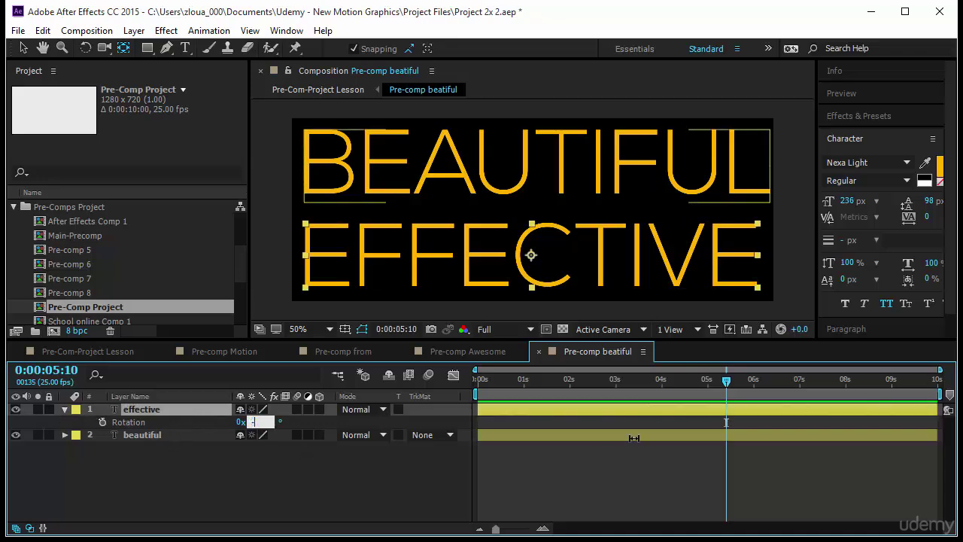
pyautogui.write('-180')
pyautogui.press('Return')
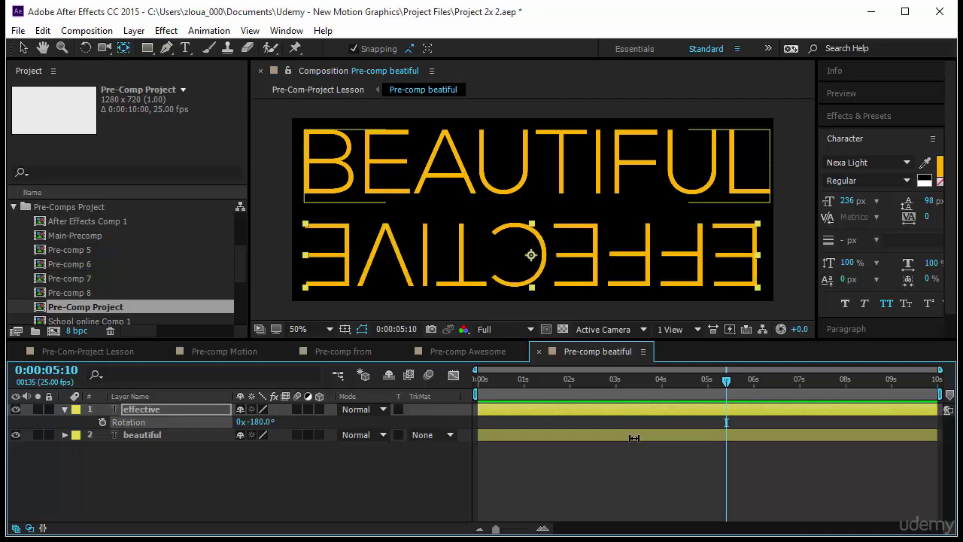
pyautogui.click(753, 491)
# At 0:00:00:09, add position keyframes to both the effective and beautiful layers.
pyautogui.moveTo(727, 380); pyautogui.dragTo(449, 416)
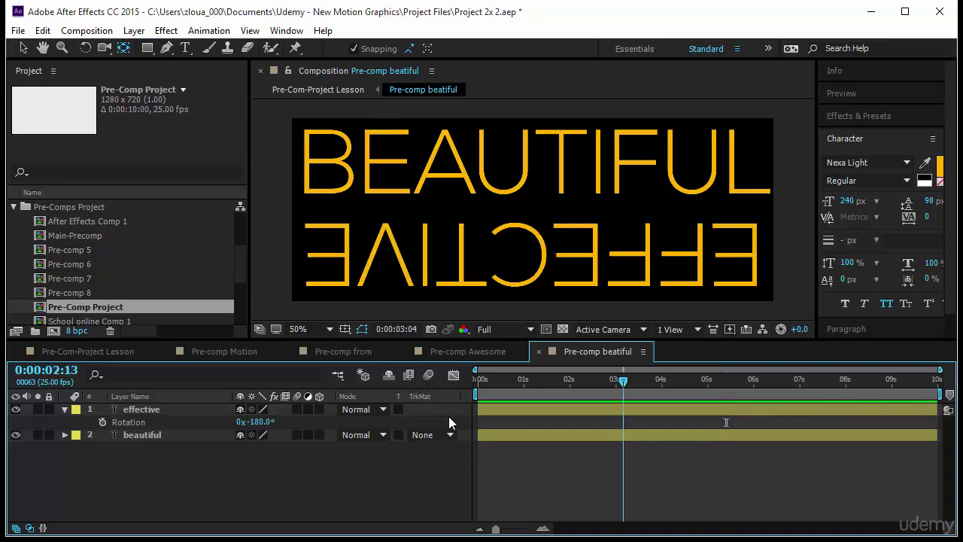
pyautogui.moveTo(137, 446); pyautogui.dragTo(150, 422)
pyautogui.moveTo(475, 380); pyautogui.dragTo(492, 381)
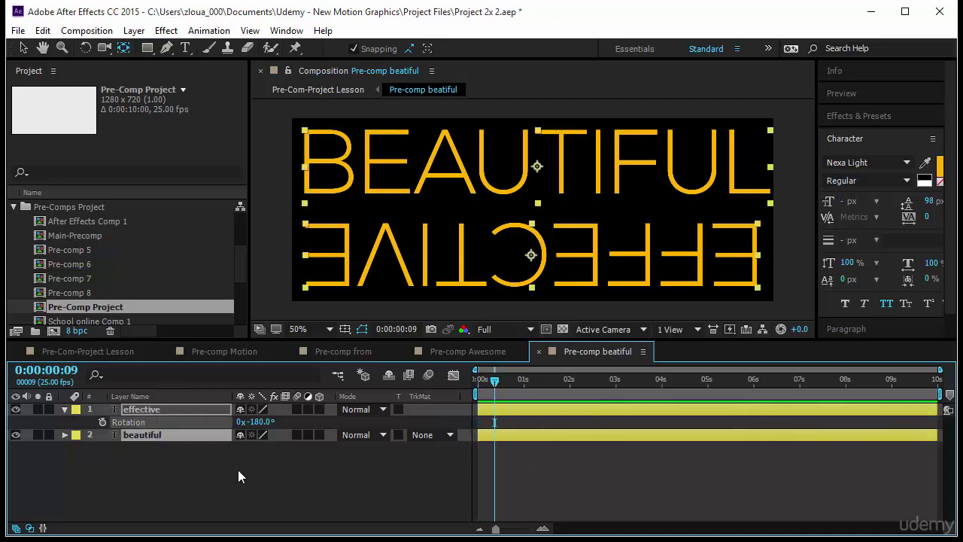
pyautogui.press('p')
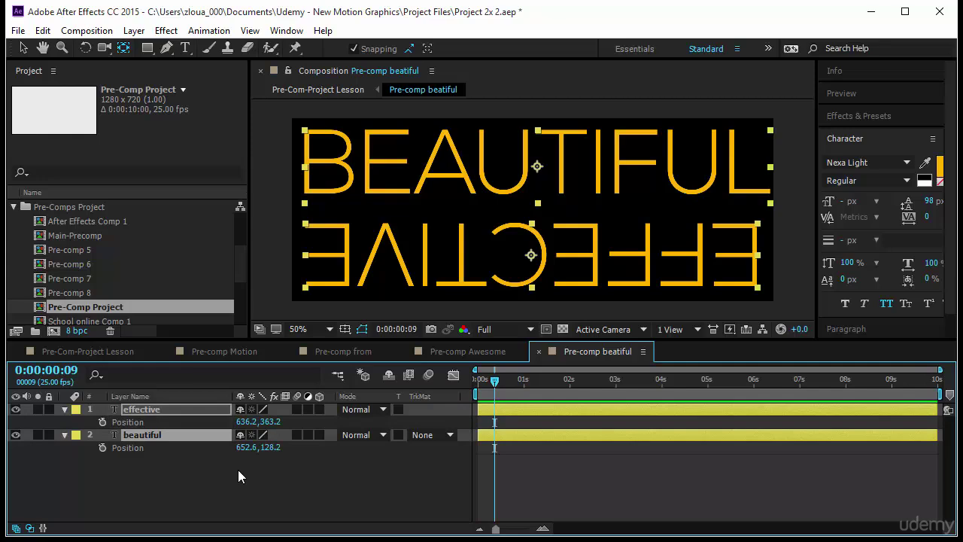
pyautogui.click(103, 421)
# At 0:00:00:00, move beautiful above the frame to about Y -86 and effective below it to about Y 597.
pyautogui.moveTo(495, 386); pyautogui.dragTo(385, 387)
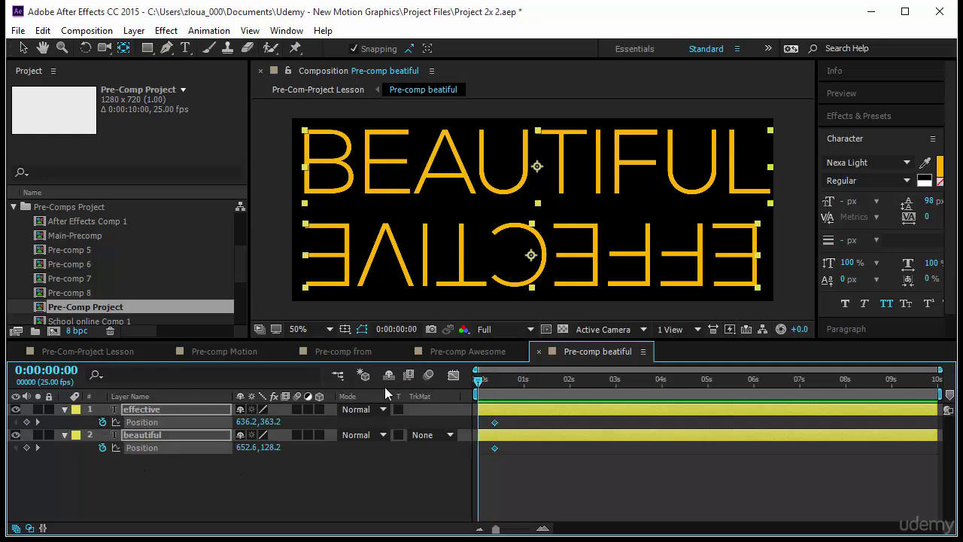
pyautogui.click(432, 190)
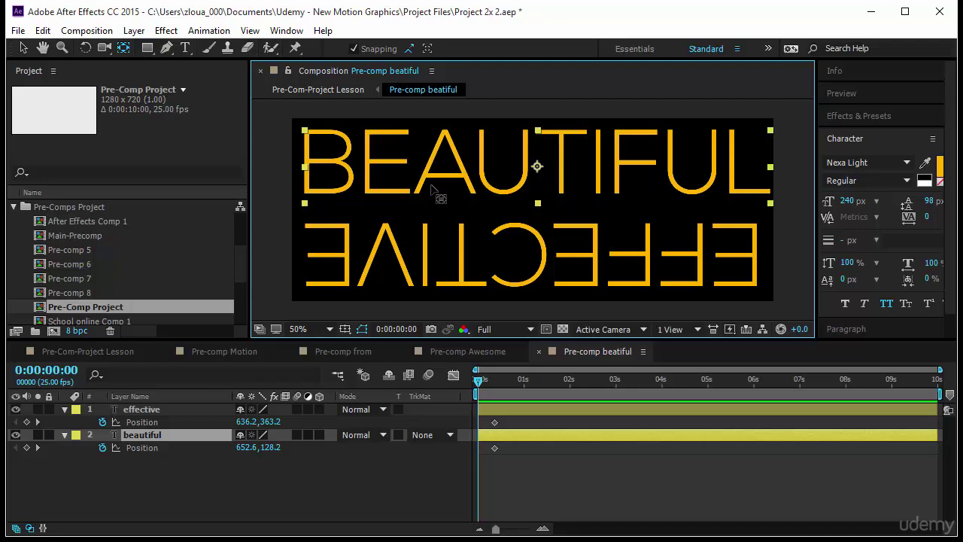
pyautogui.click(433, 189)
pyautogui.press('v')
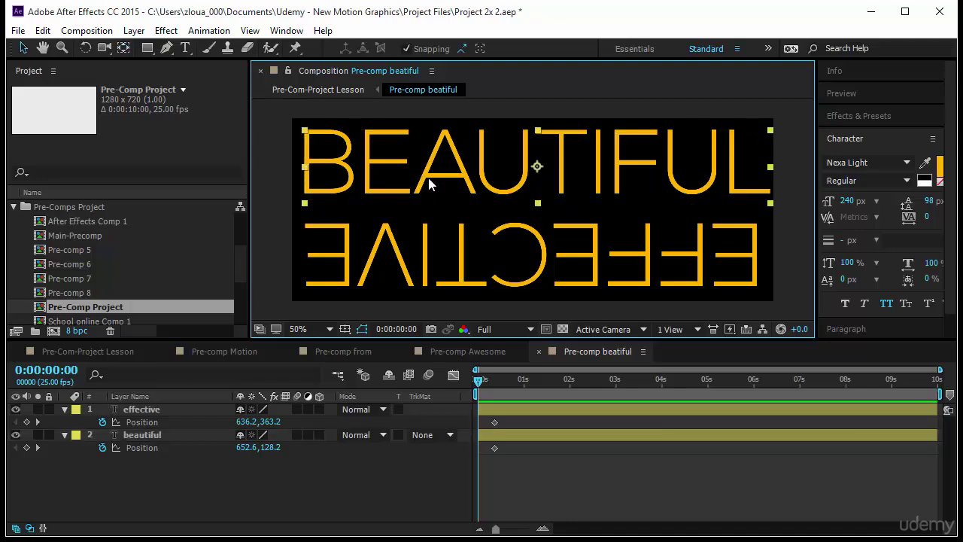
pyautogui.moveTo(429, 185); pyautogui.dragTo(423, 105)
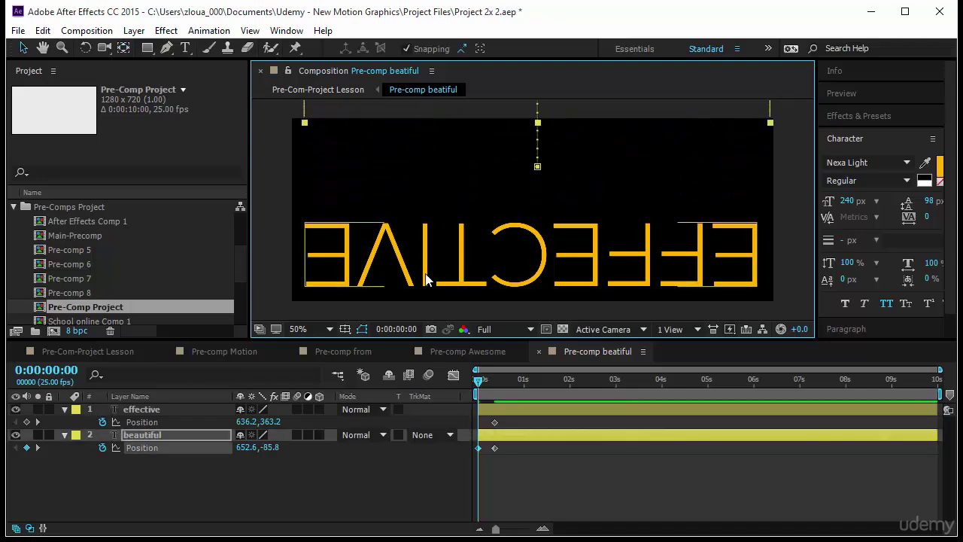
pyautogui.moveTo(426, 279); pyautogui.dragTo(436, 356)
# Preview the two words sliding into the frame from the start of the composition.
pyautogui.click(871, 97)
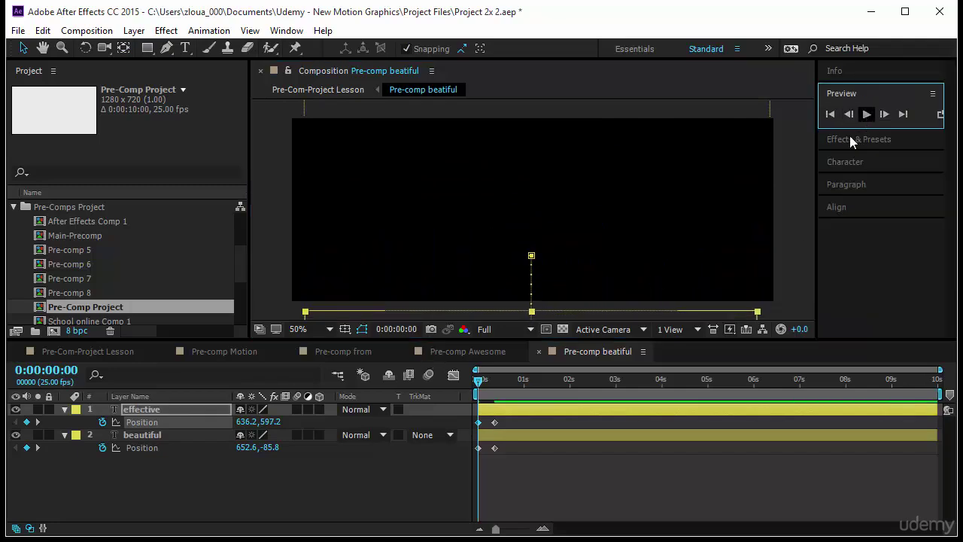
pyautogui.click(422, 397)
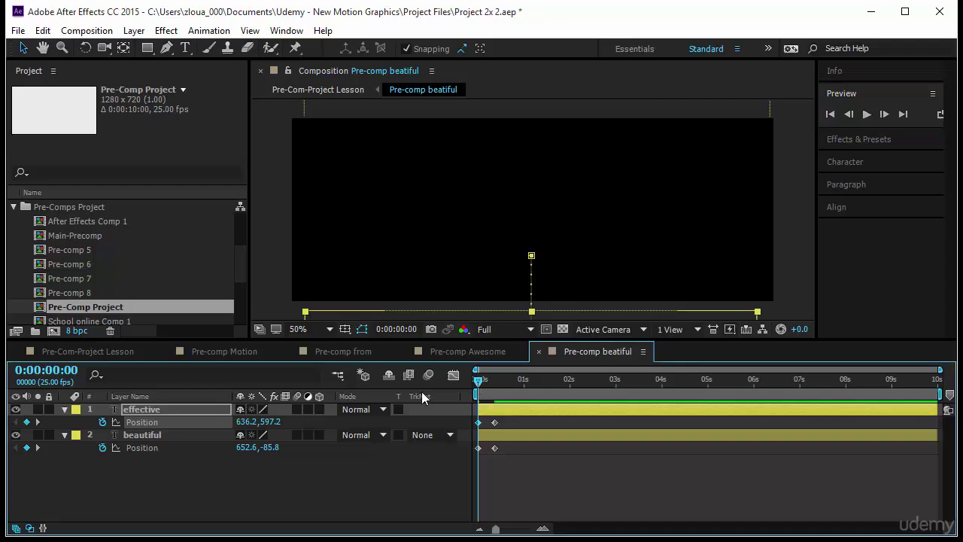
pyautogui.click(865, 117)
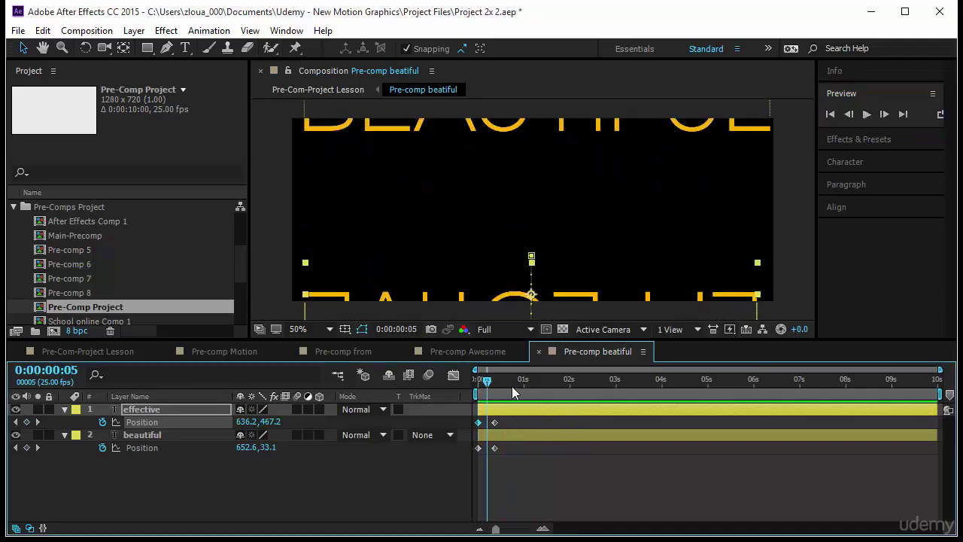
# At 0:00:01:02, add a rotation keyframe to the effective layer.
pyautogui.moveTo(523, 389); pyautogui.dragTo(527, 395)
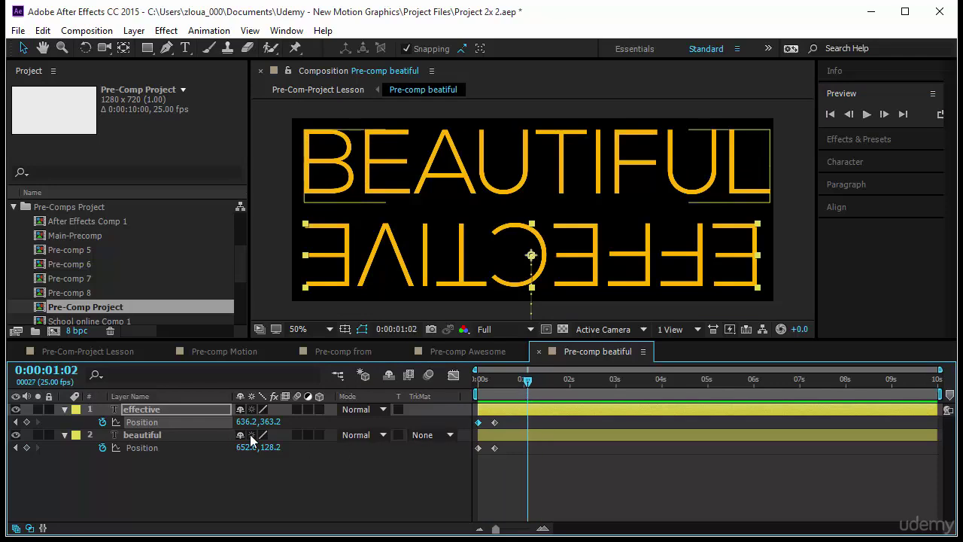
pyautogui.click(147, 410)
pyautogui.press('r')
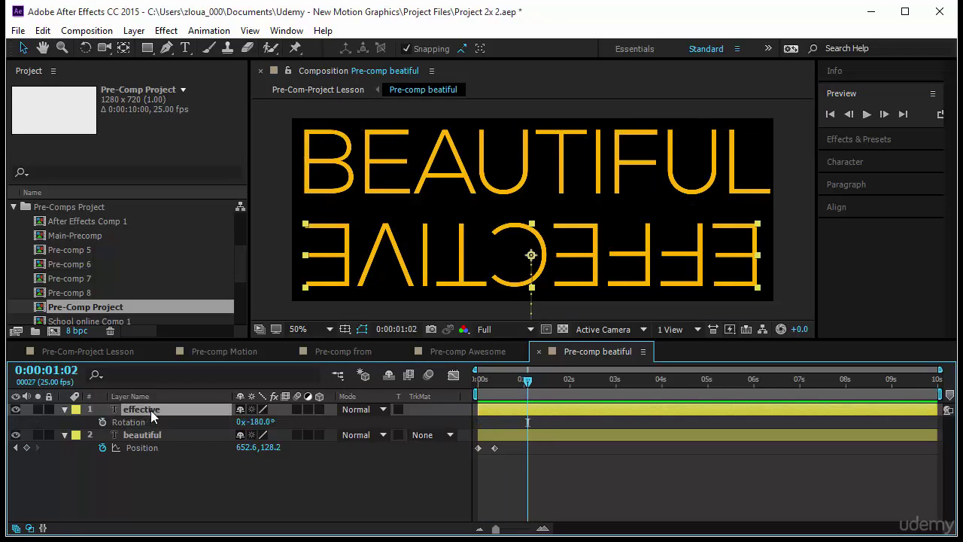
pyautogui.click(102, 422)
# At 0:00:01:09, set the effective layer's rotation to 0° and return to the start of the timeline.
pyautogui.moveTo(536, 391); pyautogui.dragTo(540, 386)
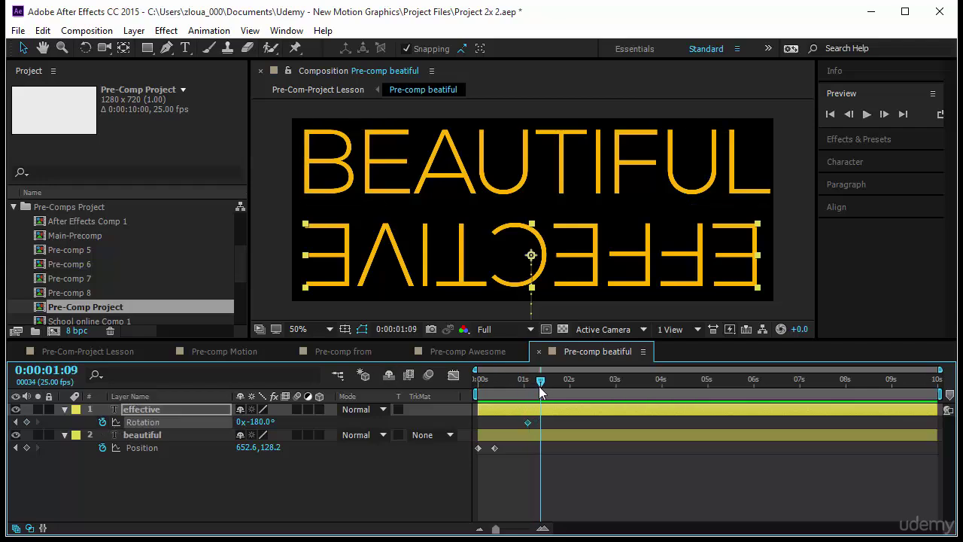
pyautogui.click(260, 422)
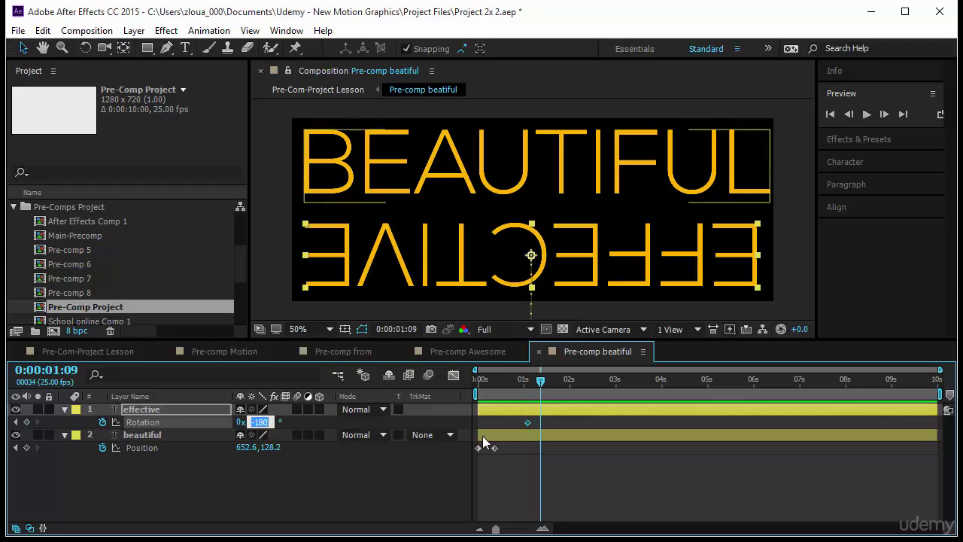
pyautogui.write('0')
pyautogui.press('Return')
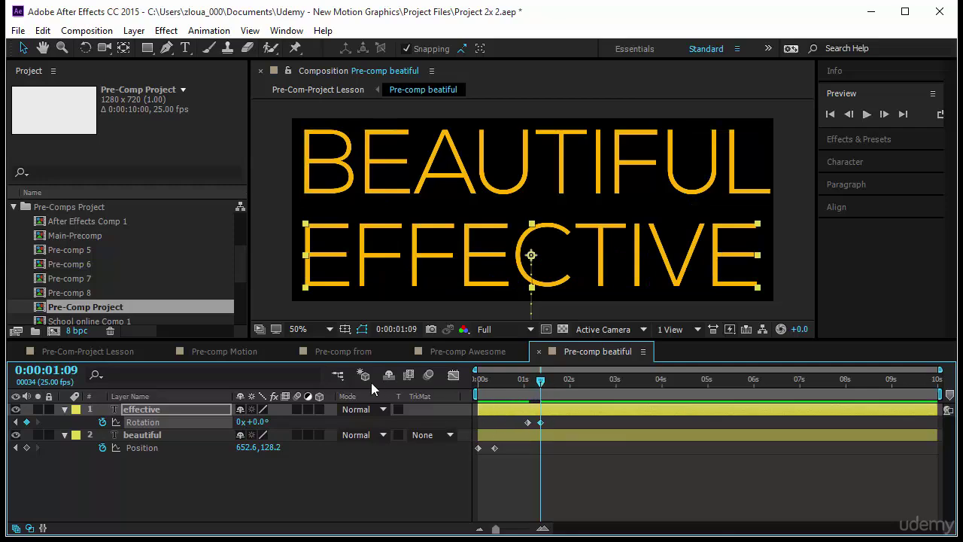
pyautogui.press('Home')
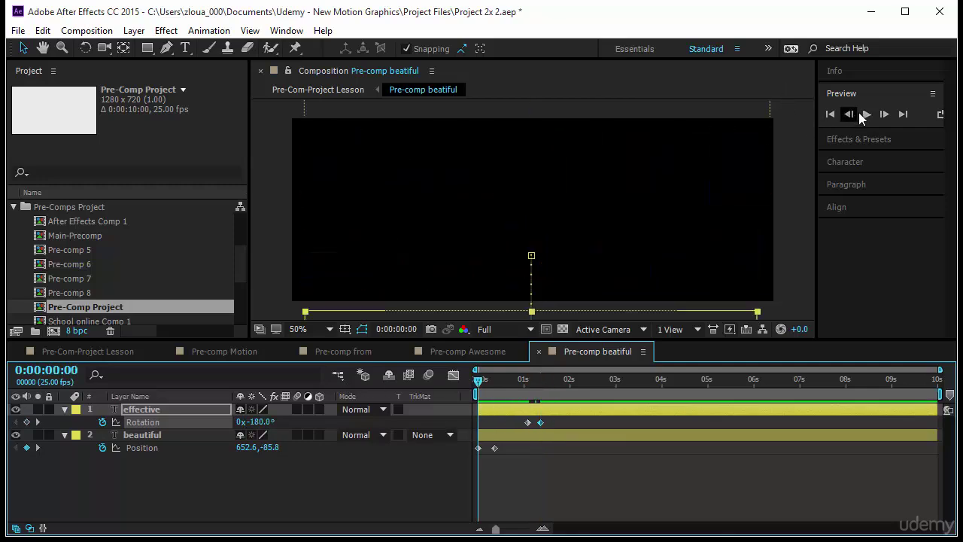
# Preview the word animation, and in Pre-Com-Project Lesson shift the Pre-comp beatiful layer to start at about 0:00:05:06.
pyautogui.click(865, 113)
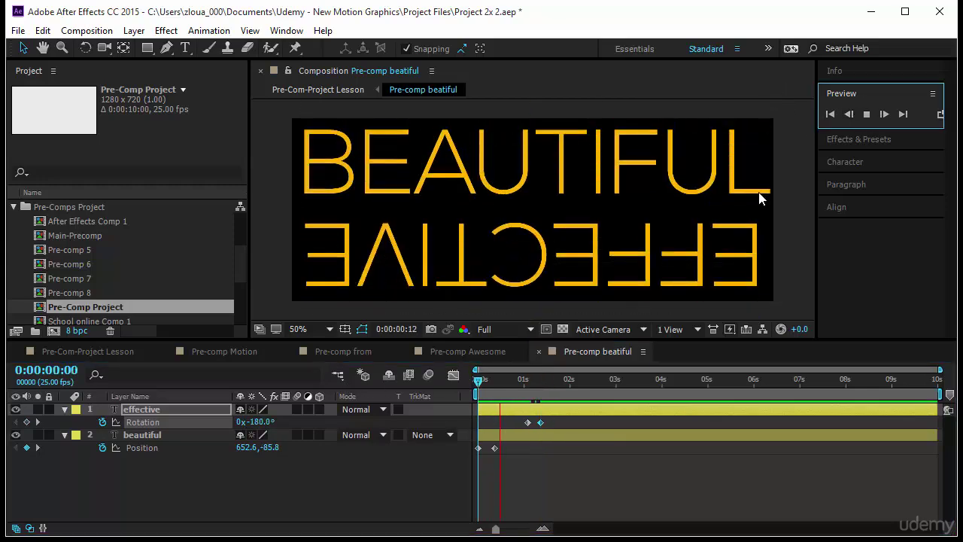
pyautogui.click(106, 351)
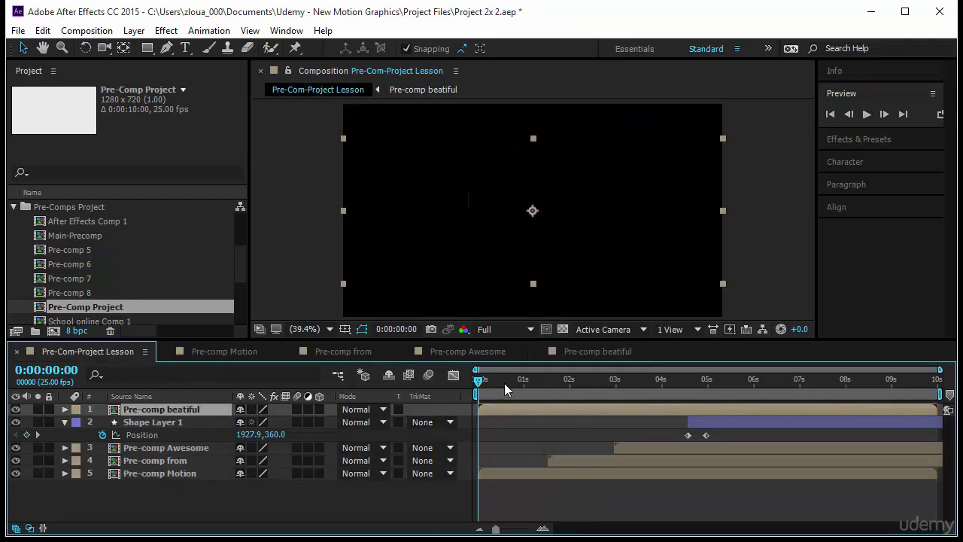
pyautogui.moveTo(505, 383); pyautogui.dragTo(745, 410)
pyautogui.moveTo(676, 383); pyautogui.dragTo(734, 411)
# Preview the whole Pre-Com-Project Lesson composition from the start to check the timing of the text and rectangle.
pyautogui.press('space')
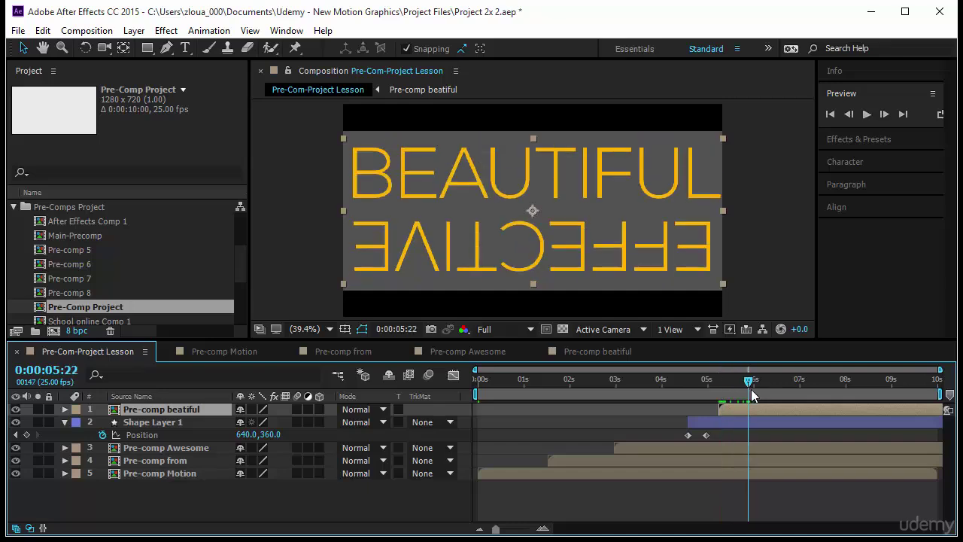
pyautogui.press('Home')
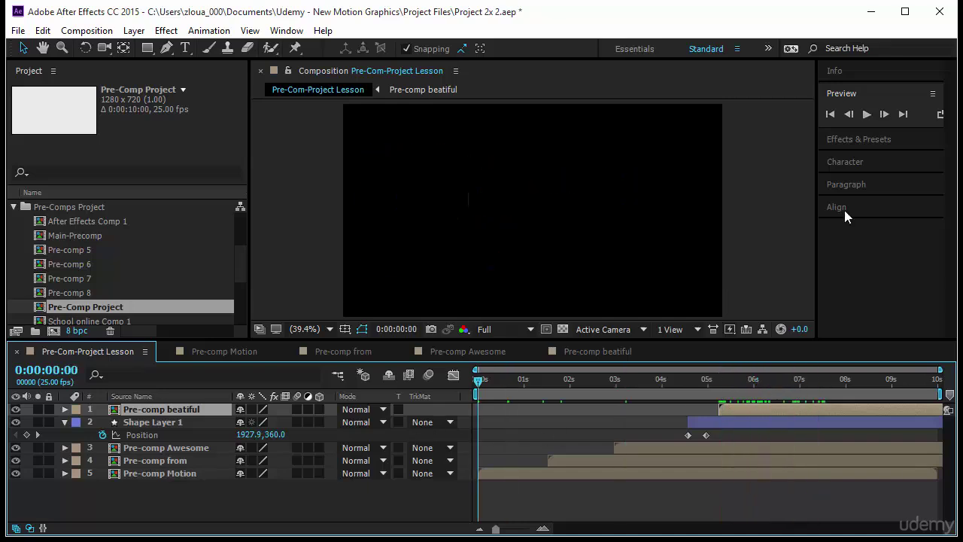
pyautogui.click(867, 115)
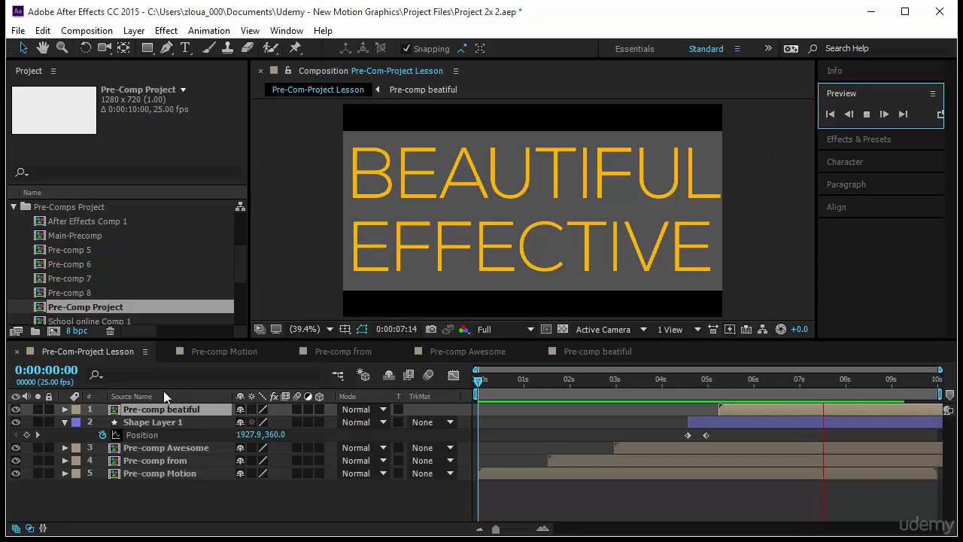
# Change the background color of the Pre-Com-Project Lesson composition to dark gray in its composition settings.
pyautogui.rightClick(107, 354)
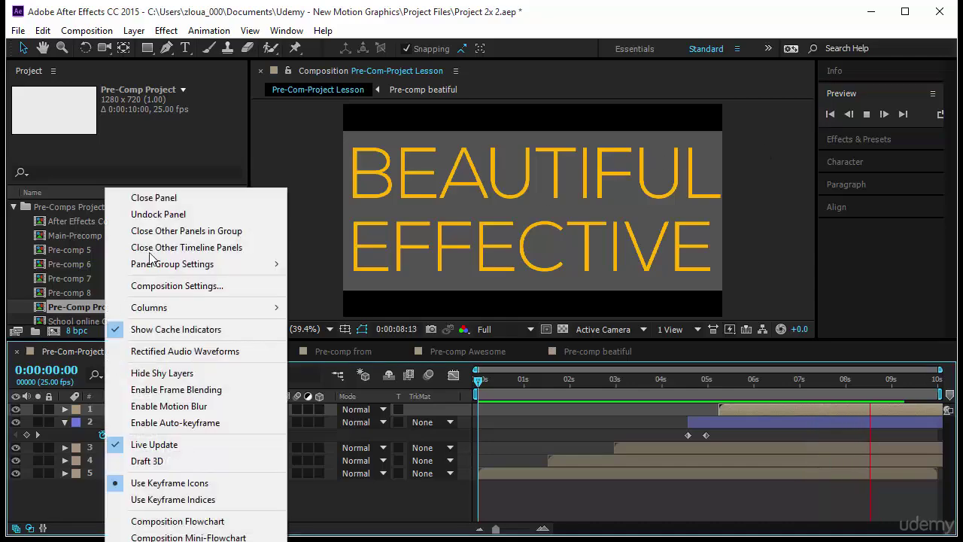
pyautogui.click(175, 288)
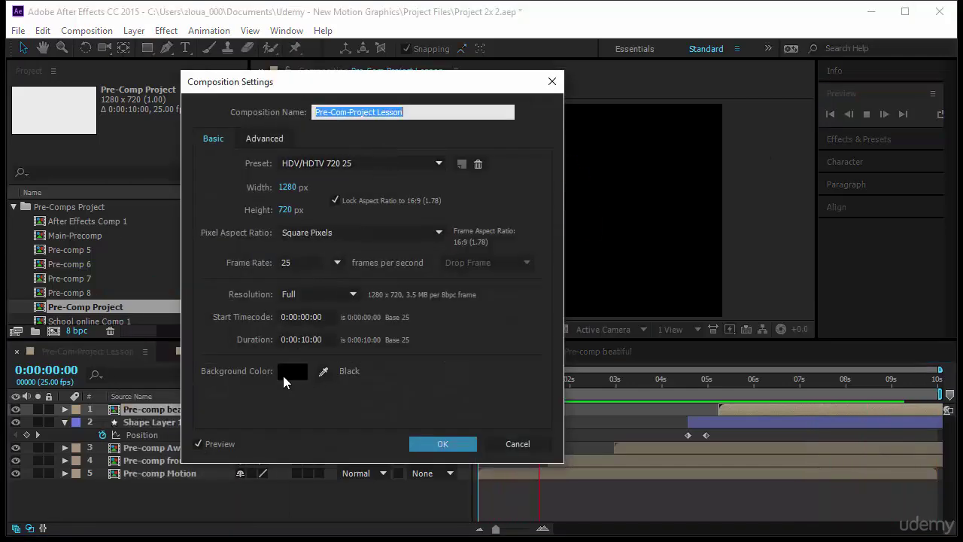
pyautogui.click(283, 375)
pyautogui.moveTo(78, 268); pyautogui.dragTo(18, 282)
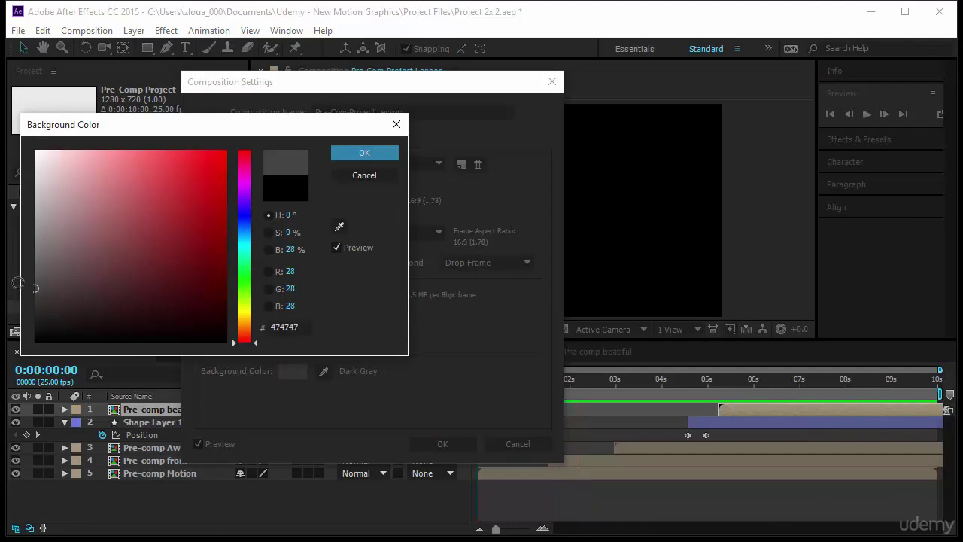
pyautogui.click(360, 155)
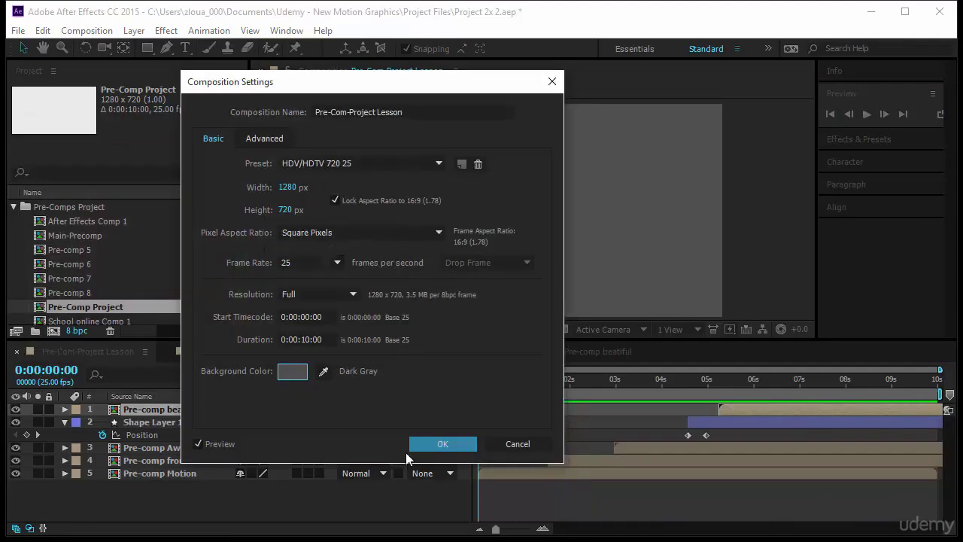
pyautogui.click(426, 444)
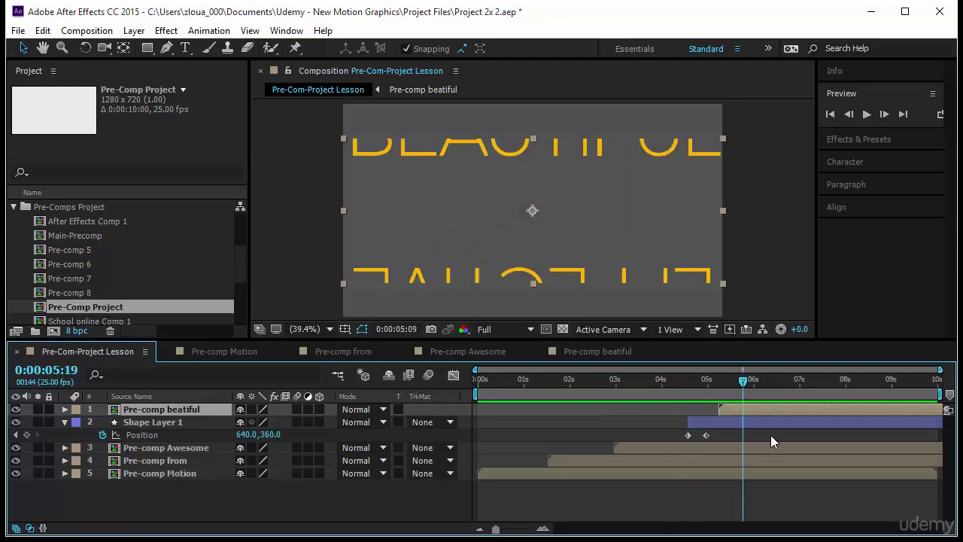
# Set the fill of the Shape Layer 1 rectangle to the lighter gray 6C6C6C so it contrasts with the background.
pyautogui.moveTo(771, 435); pyautogui.dragTo(761, 431)
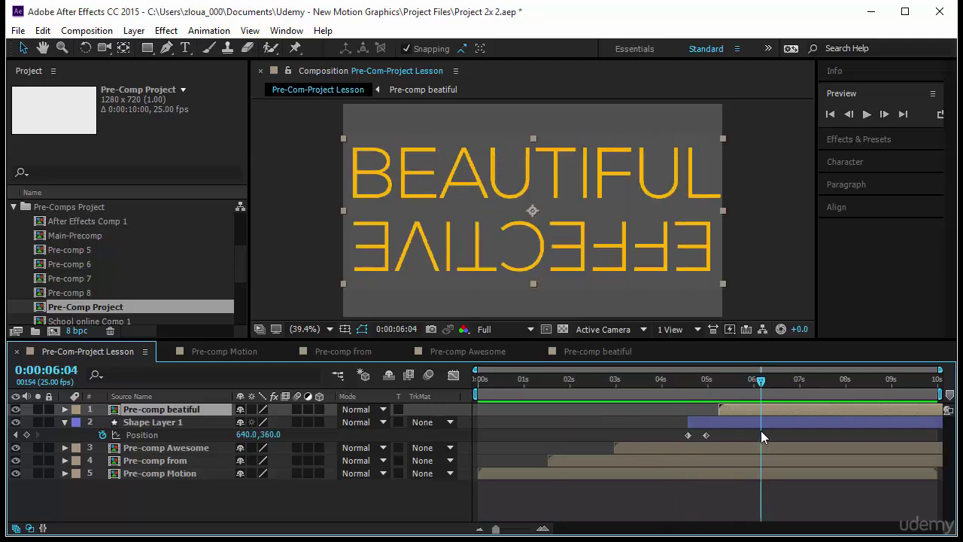
pyautogui.click(178, 421)
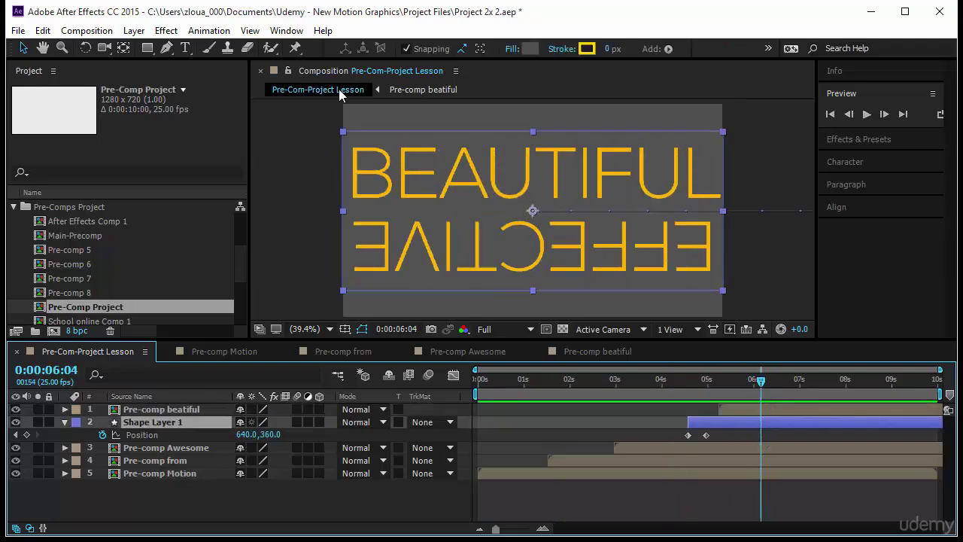
pyautogui.click(530, 49)
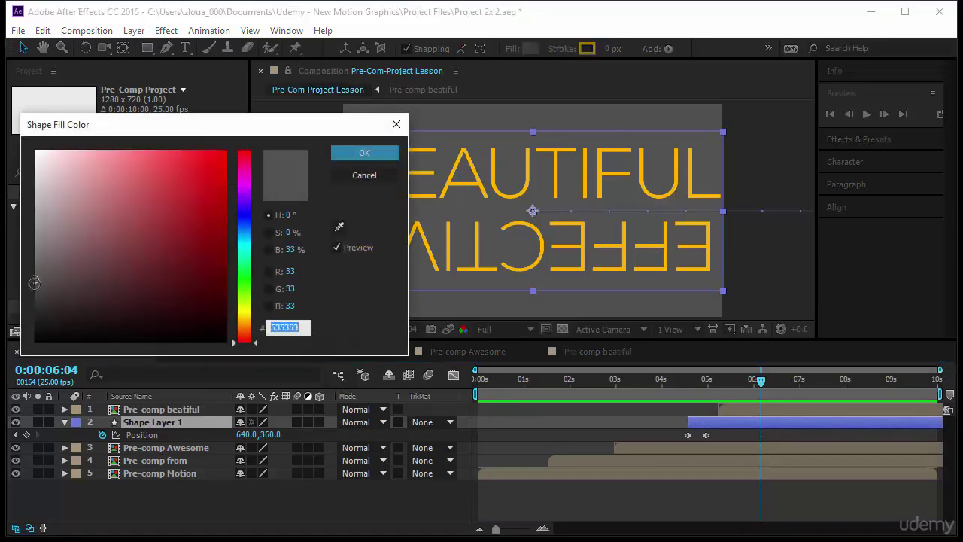
pyautogui.moveTo(34, 282); pyautogui.dragTo(35, 261)
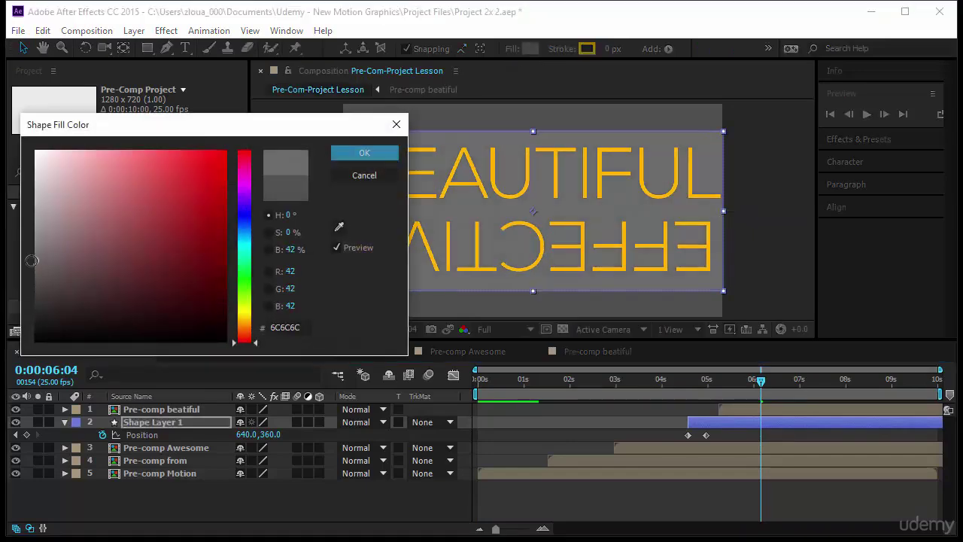
pyautogui.click(339, 155)
# Preview the recolored composition from the start, and scrub through its text animations up to about 0:00:04:04.
pyautogui.moveTo(761, 380); pyautogui.dragTo(477, 380)
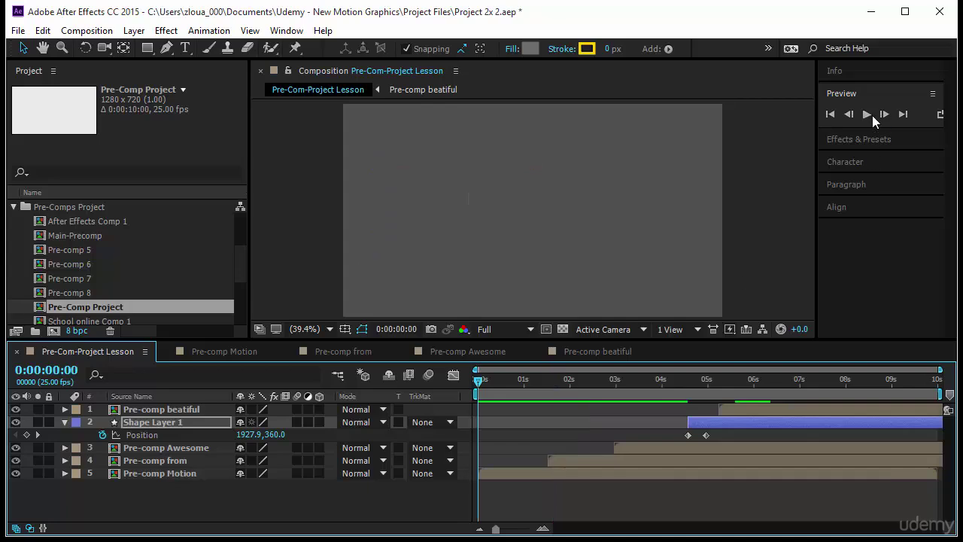
pyautogui.click(867, 115)
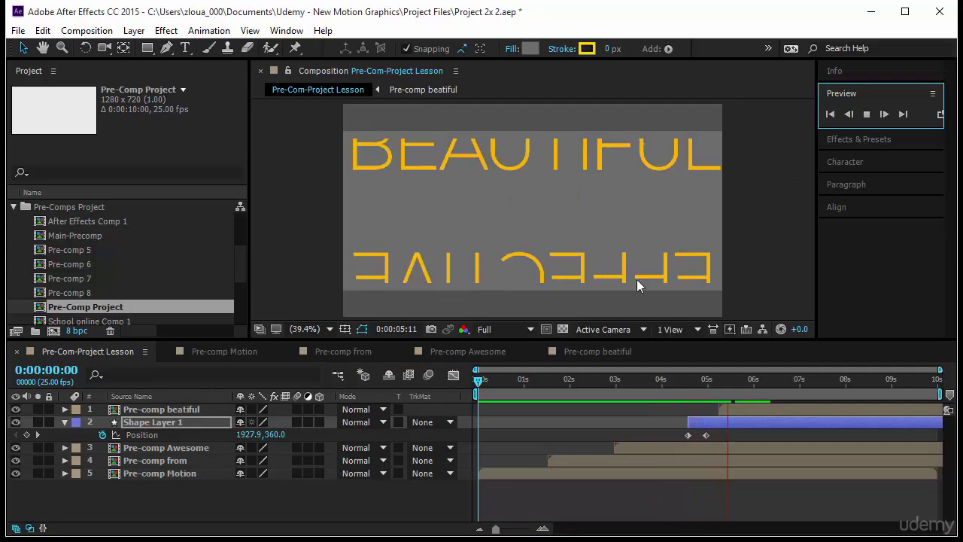
pyautogui.press('space')
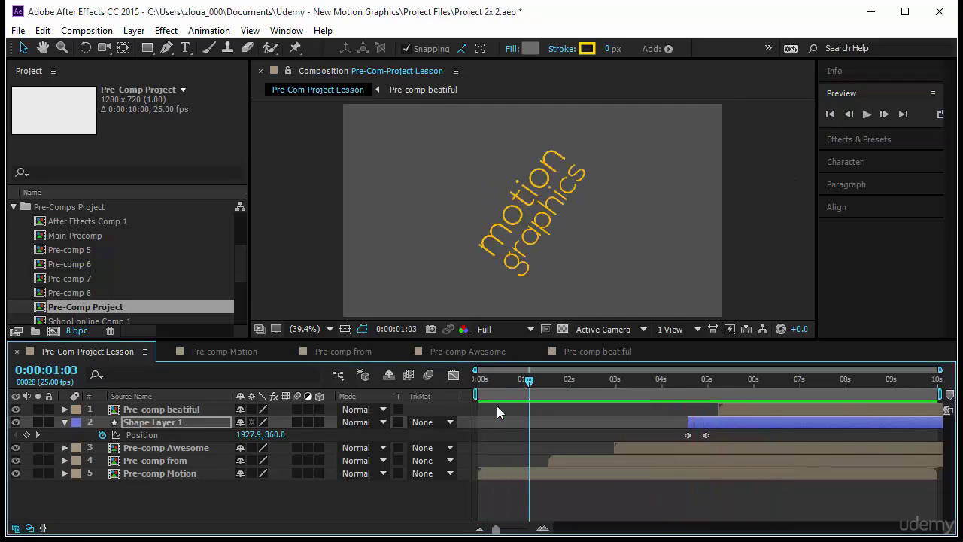
pyautogui.press('pagedown')
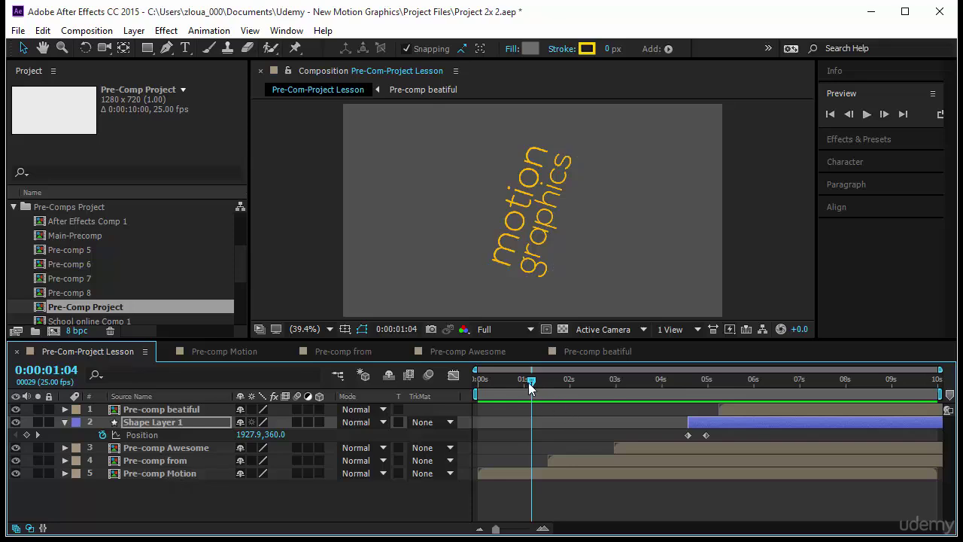
pyautogui.moveTo(530, 386); pyautogui.dragTo(463, 398)
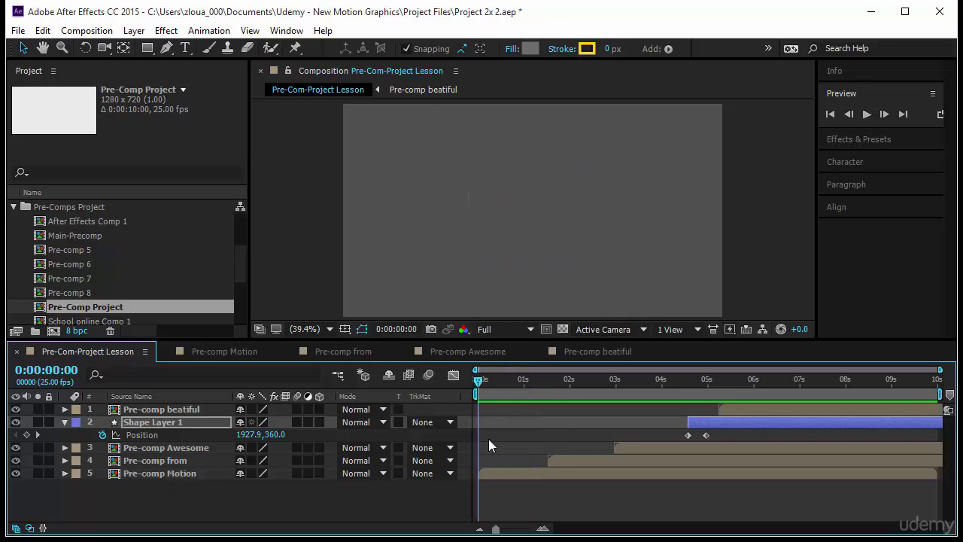
pyautogui.moveTo(475, 383); pyautogui.dragTo(670, 433)
# Open Pre-comp beatiful from the main composition, scrub through its word animation, and return to Pre-Com-Project Lesson.
pyautogui.click(228, 502)
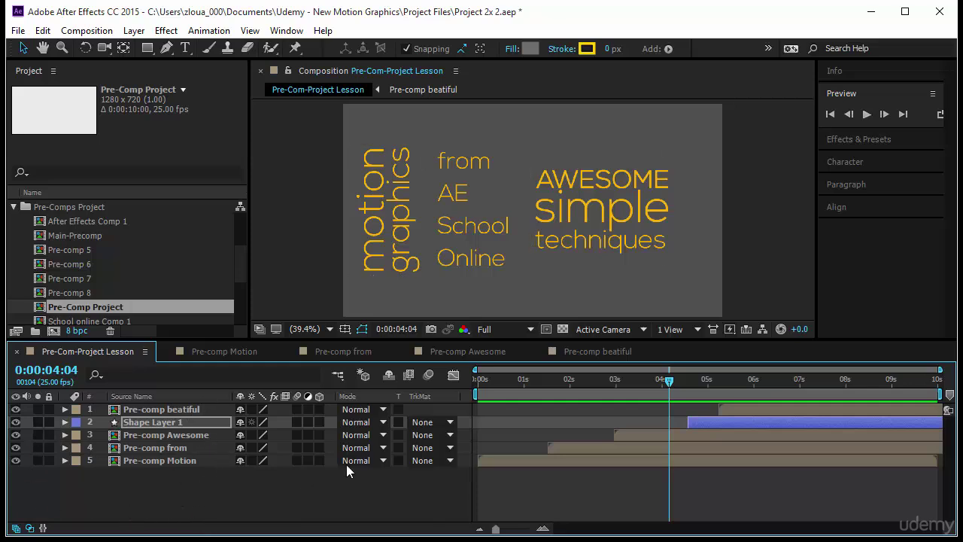
pyautogui.click(152, 411)
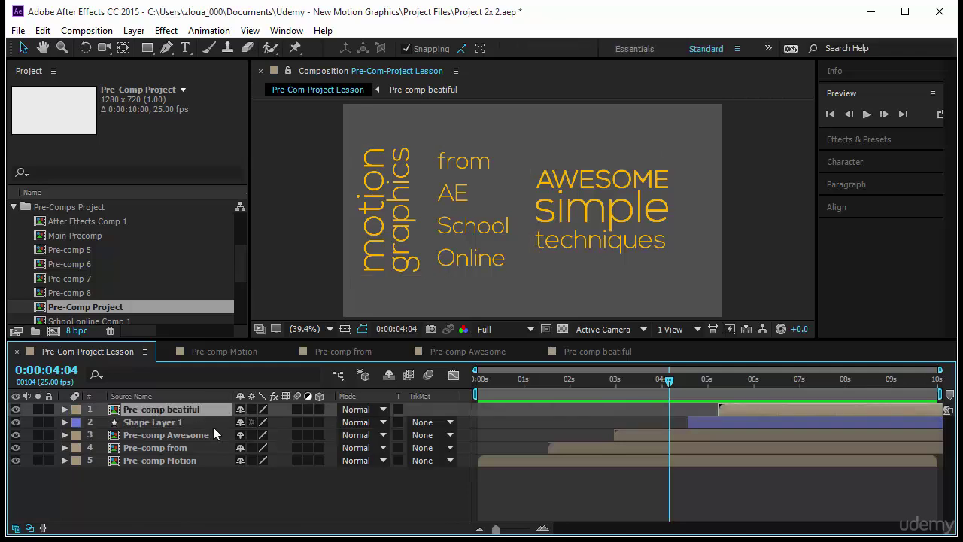
pyautogui.doubleClick(168, 409)
pyautogui.click(483, 380)
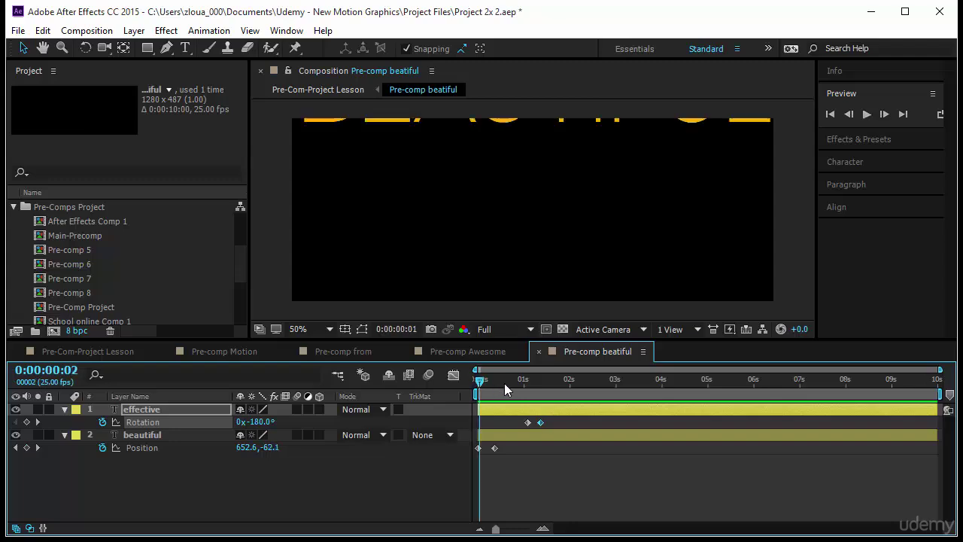
pyautogui.moveTo(504, 383); pyautogui.dragTo(558, 407)
pyautogui.click(93, 352)
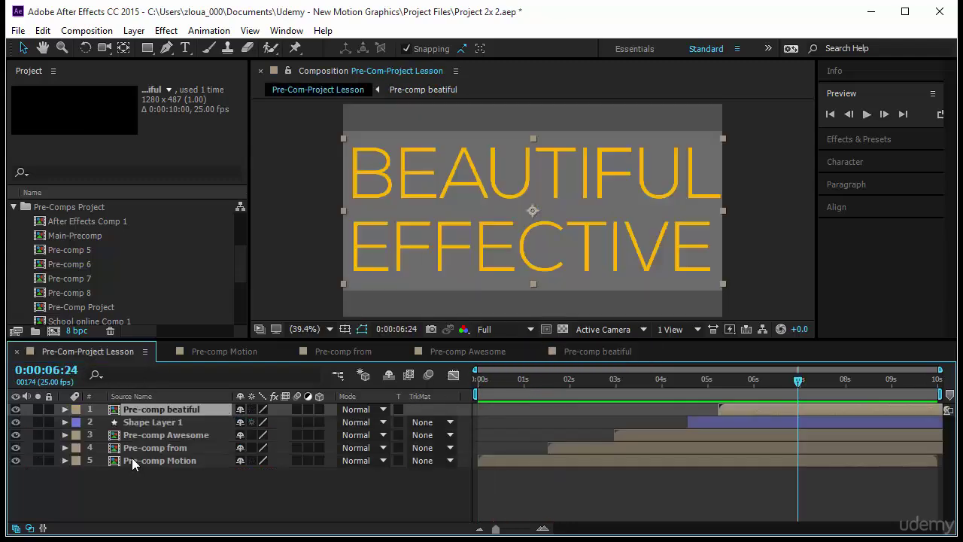
# Open Pre-comp Motion from the main composition and scrub back along its timeline to 0:00:03:22.
pyautogui.click(140, 461)
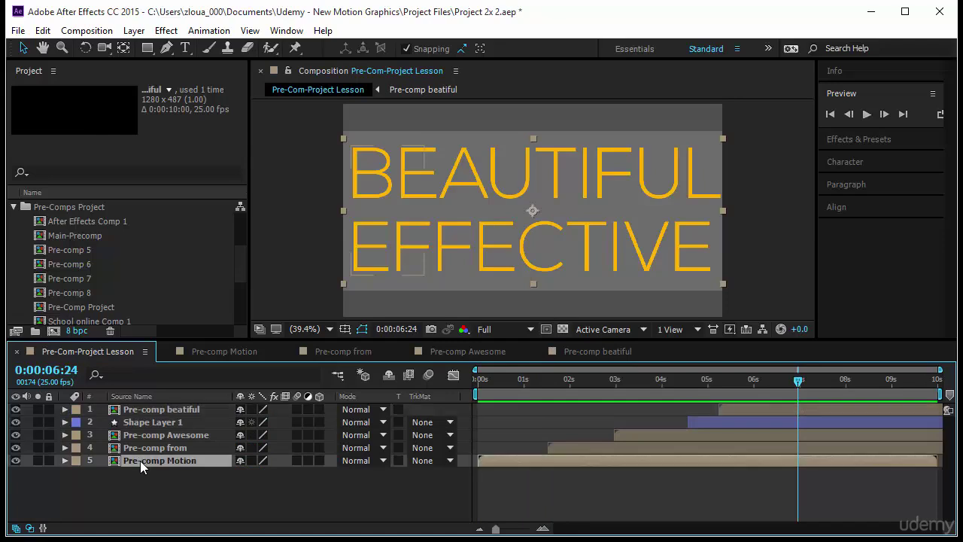
pyautogui.doubleClick(140, 461)
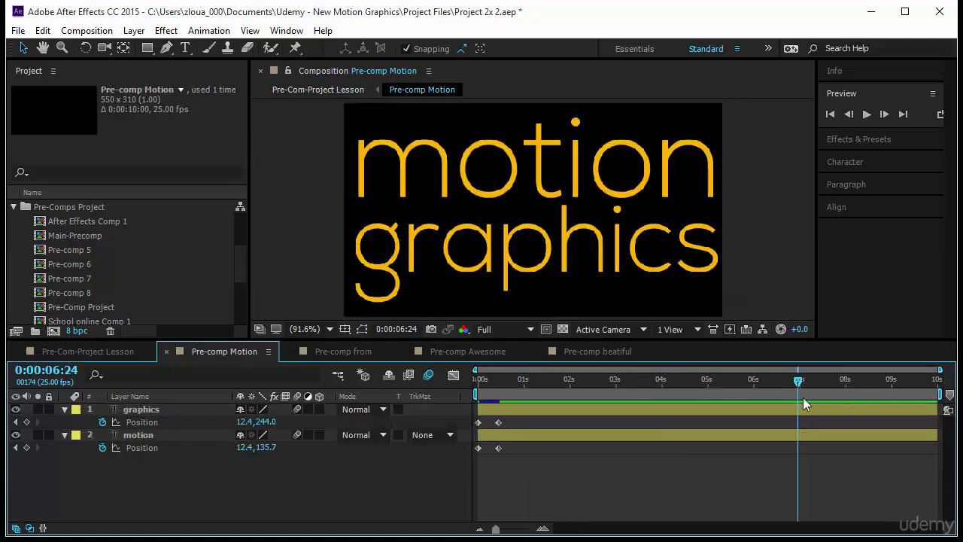
pyautogui.moveTo(792, 383); pyautogui.dragTo(656, 435)
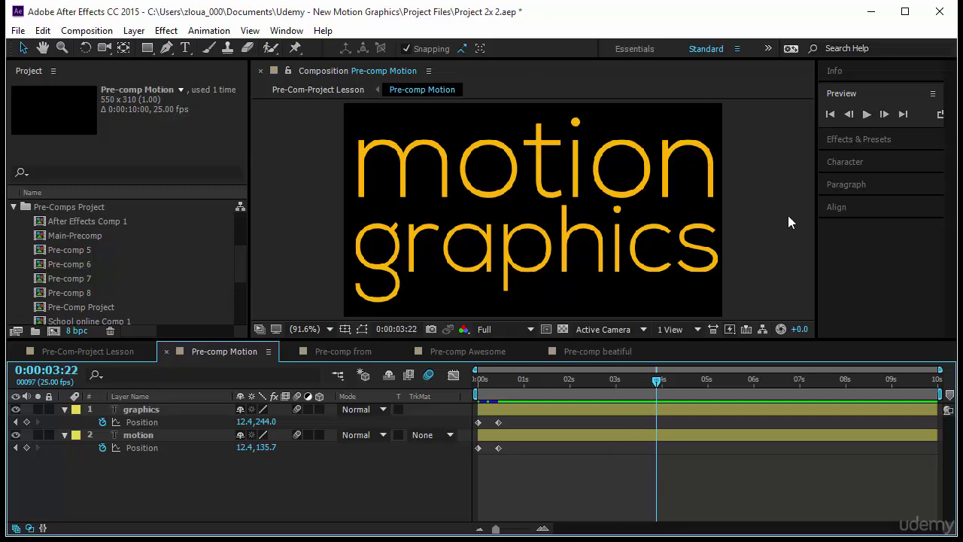